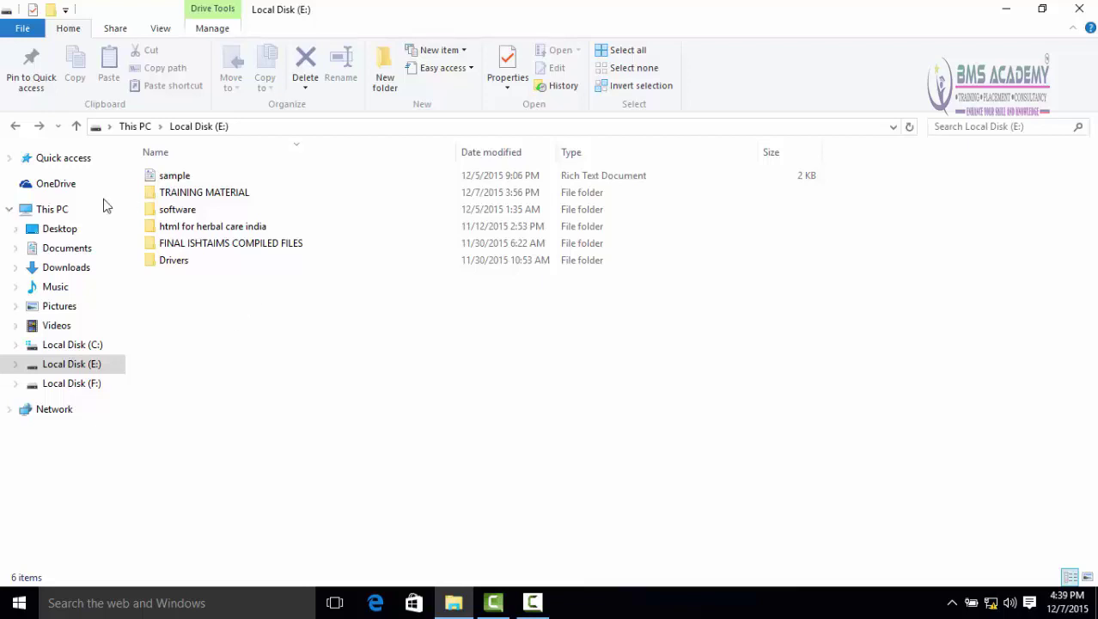
{"action": "left_click", "coordinate": [12, 32]}
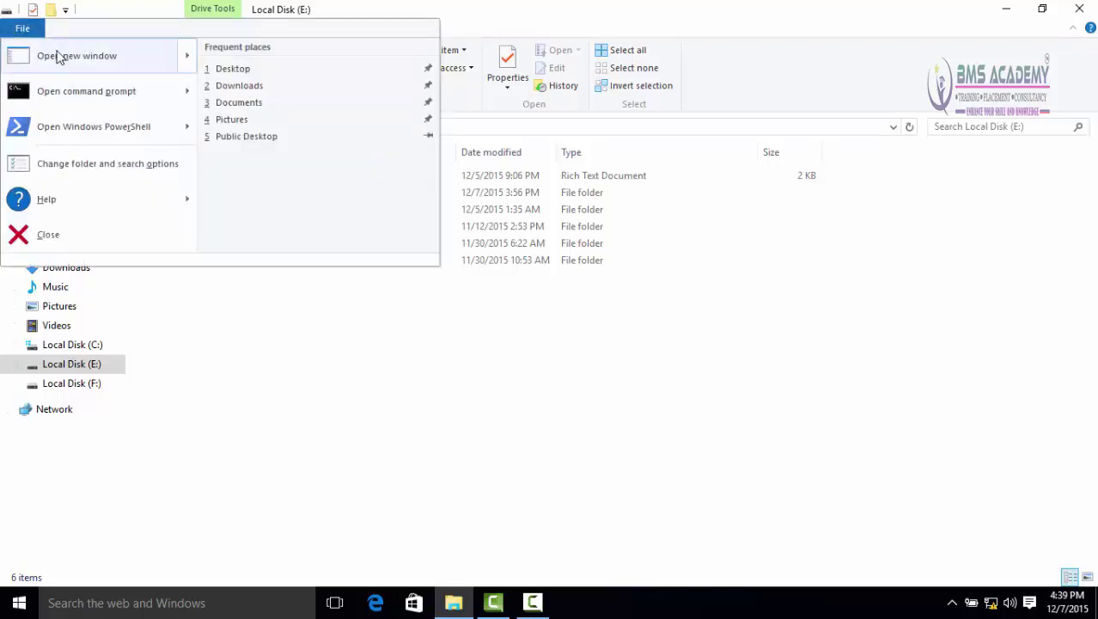
{"action": "mouse_move", "coordinate": [59, 58]}
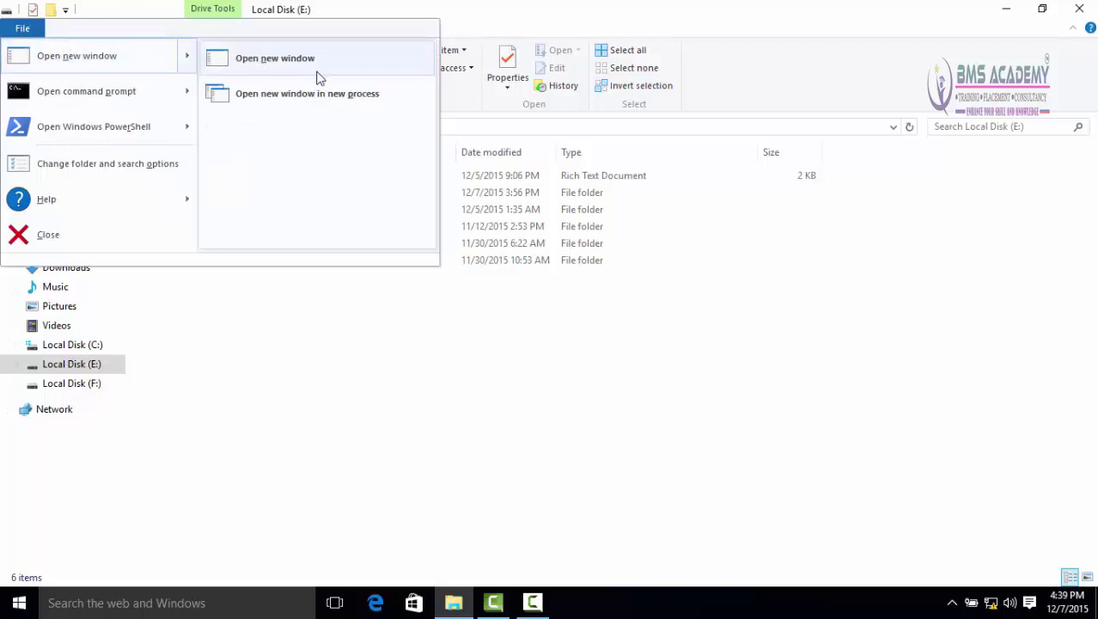
{"action": "left_click", "coordinate": [272, 92]}
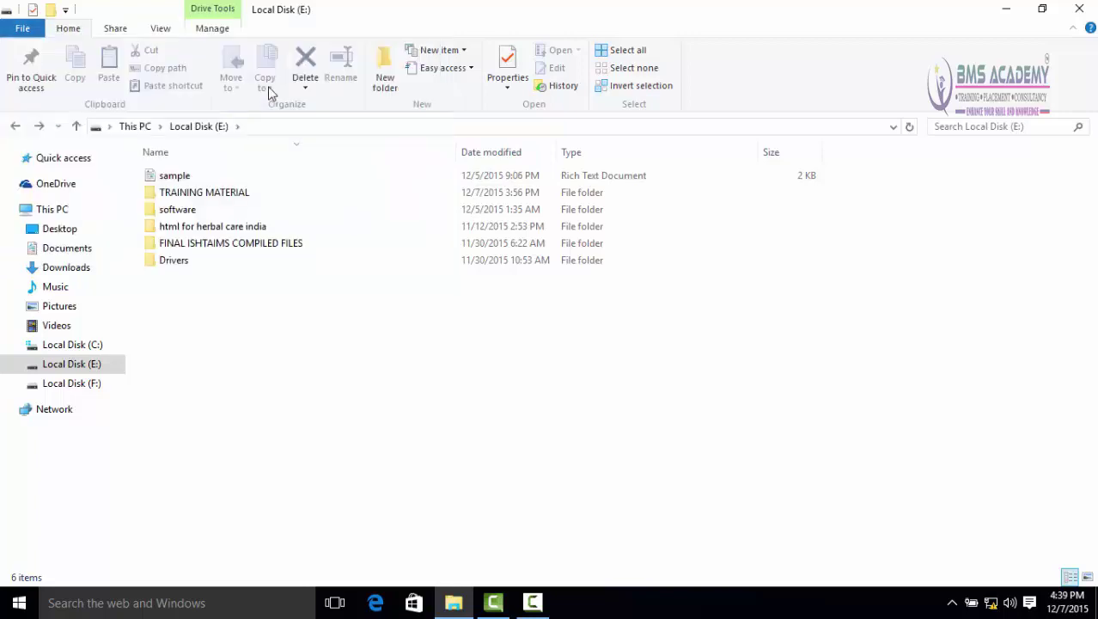
Open the FINAL ISHTAIMS COMPILED FILES folder in a new window to view its contents, and close that window
{"action": "left_click", "coordinate": [204, 248]}
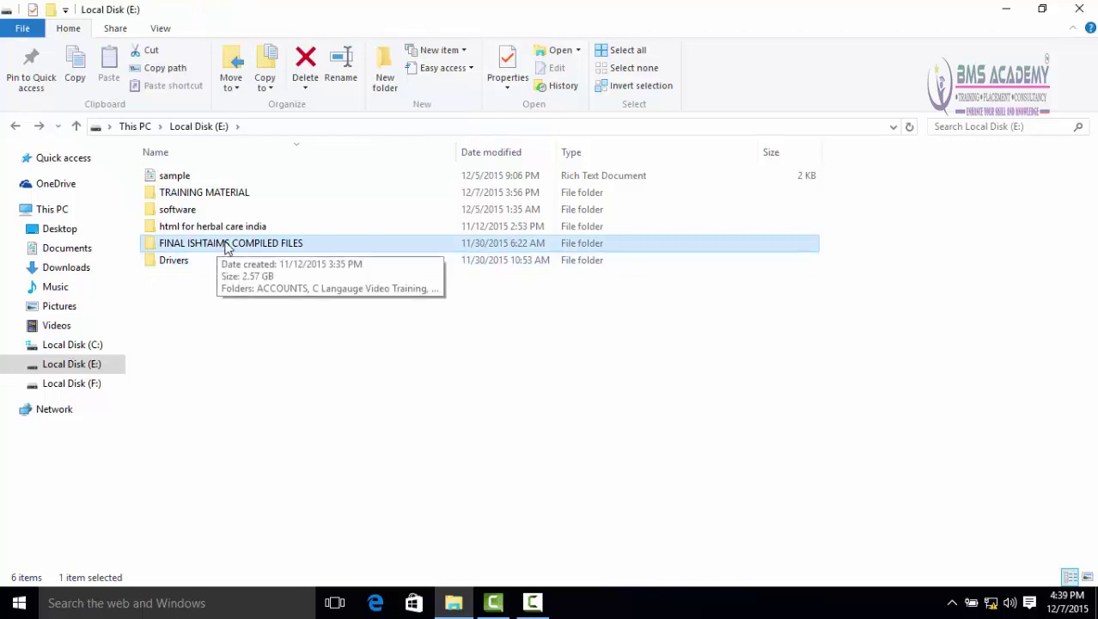
{"action": "left_click", "coordinate": [32, 31]}
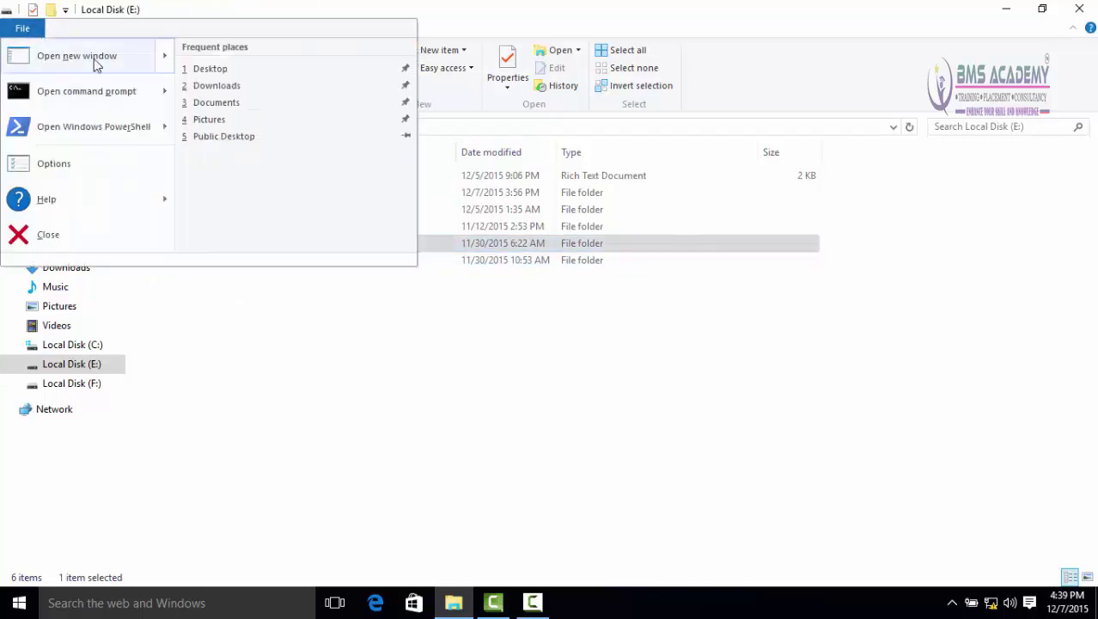
{"action": "mouse_move", "coordinate": [98, 61]}
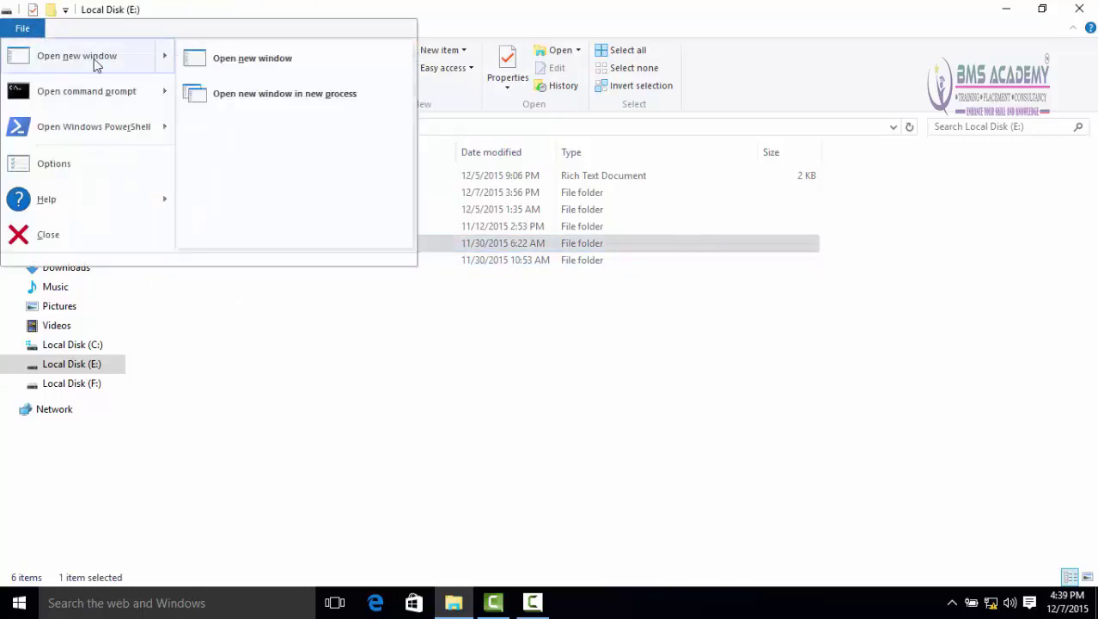
{"action": "left_click", "coordinate": [237, 63]}
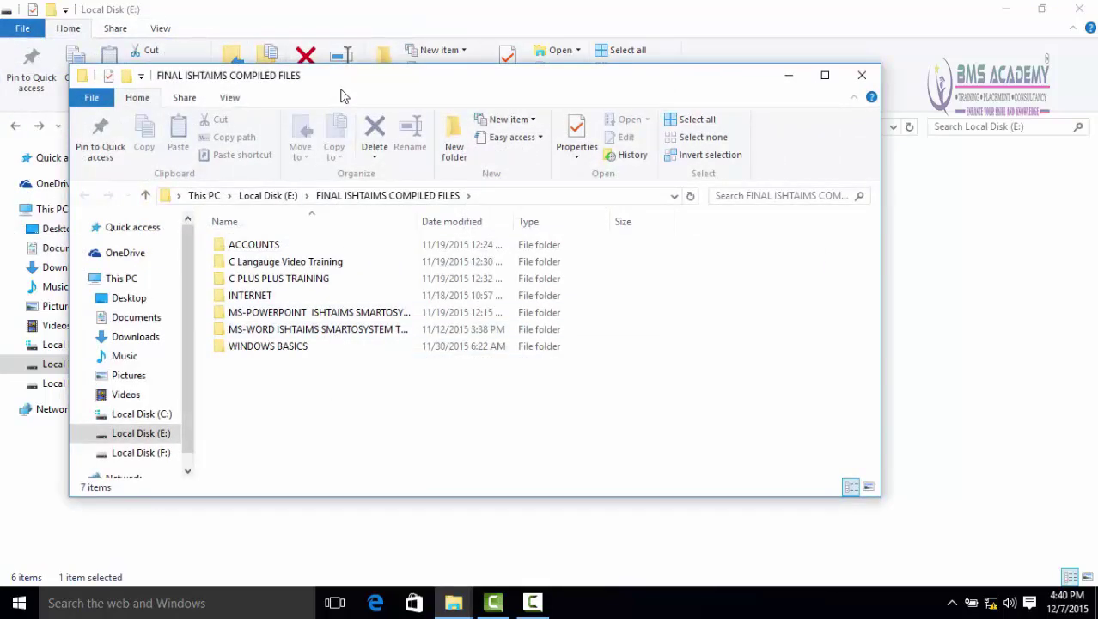
{"action": "left_click", "coordinate": [322, 395]}
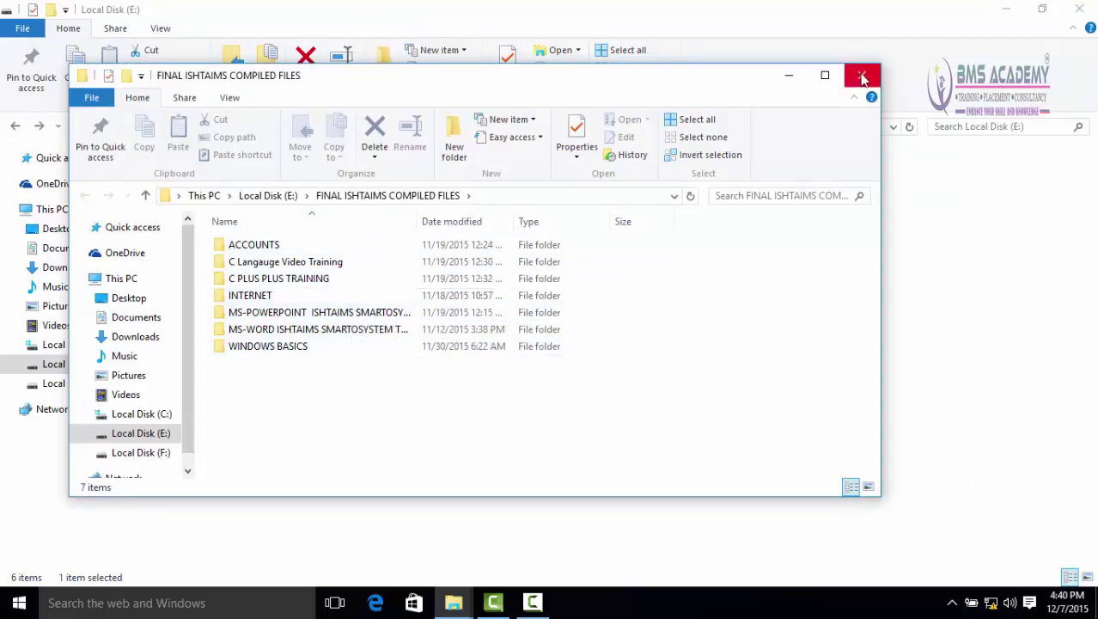
{"action": "left_click", "coordinate": [864, 77]}
Open the selected FINAL ISHTAIMS COMPILED FILES folder in a new window in a new process, and close it
{"action": "left_click", "coordinate": [19, 31]}
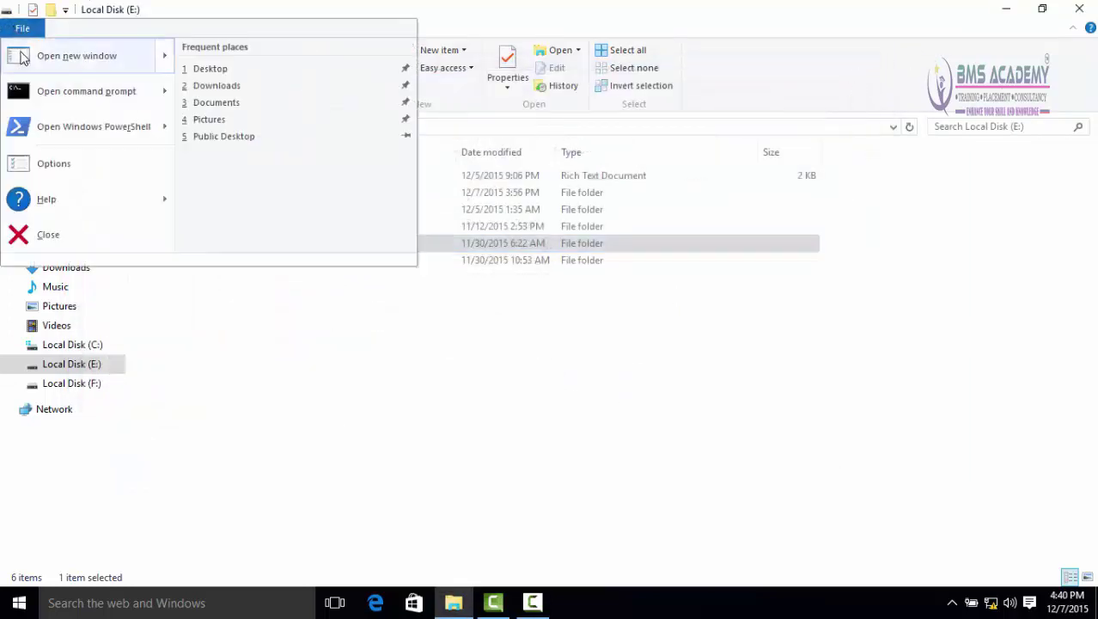
{"action": "mouse_move", "coordinate": [21, 58]}
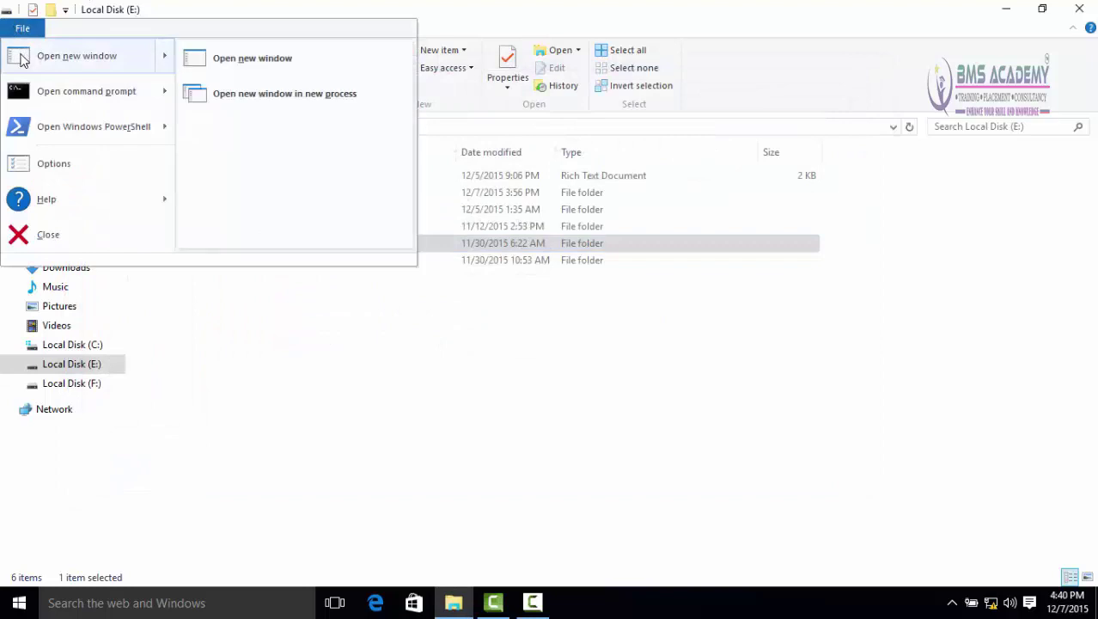
{"action": "left_click", "coordinate": [279, 101]}
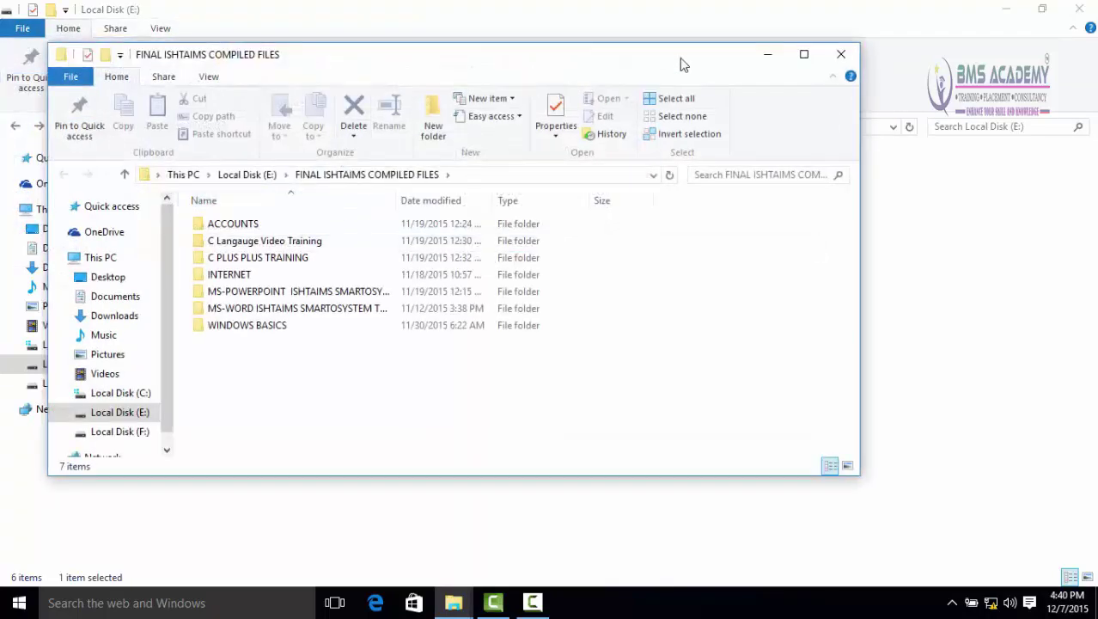
{"action": "left_click", "coordinate": [842, 57]}
{"action": "left_click", "coordinate": [42, 29]}
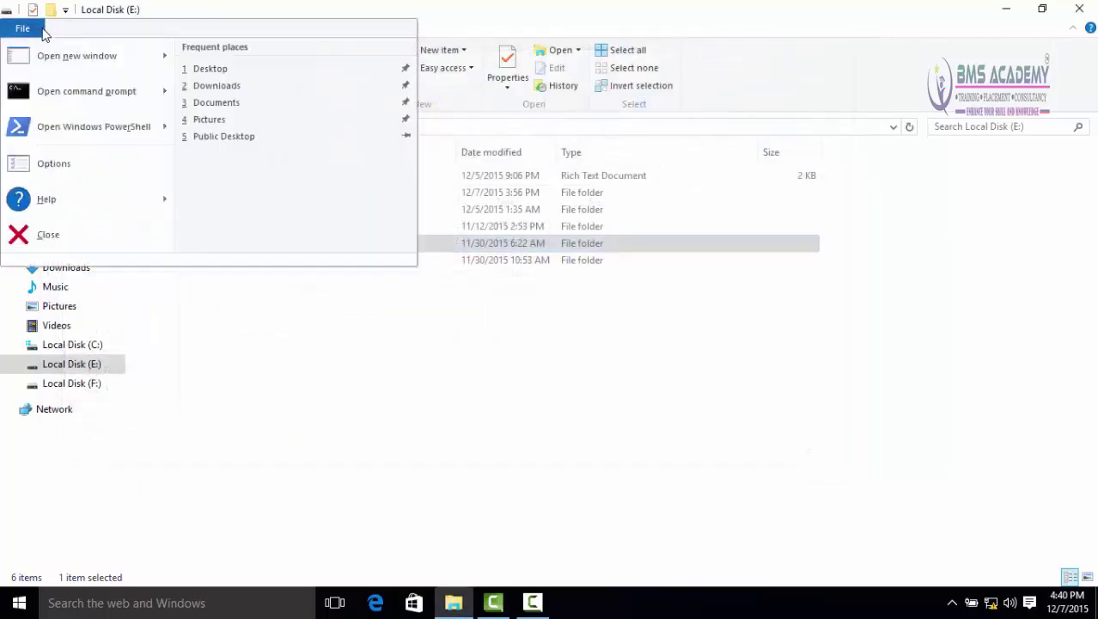
{"action": "mouse_move", "coordinate": [62, 96]}
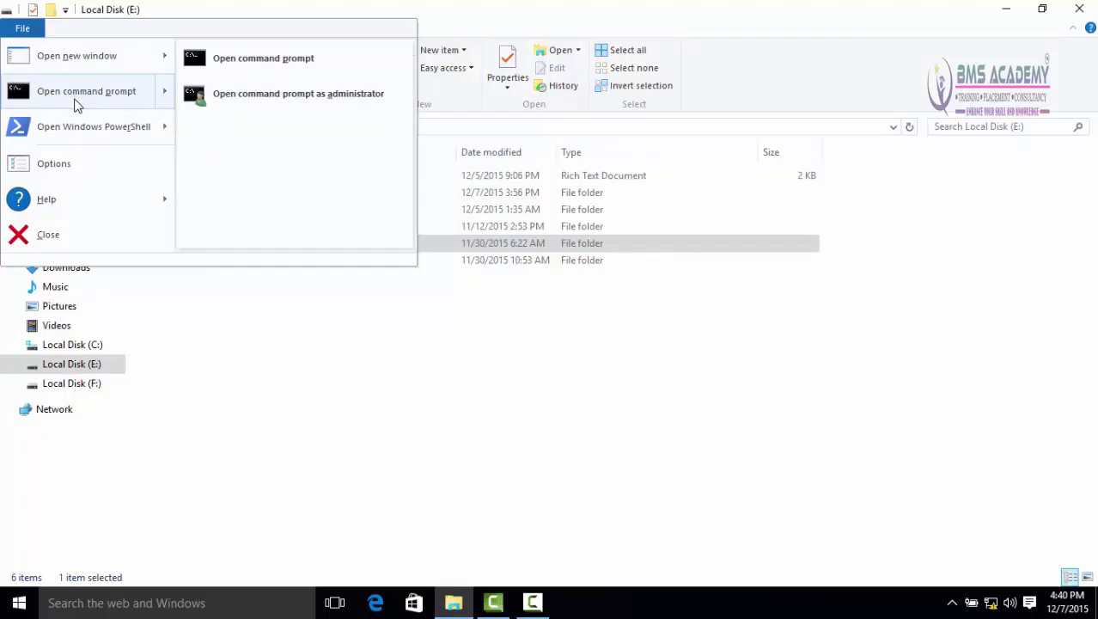
{"action": "key", "text": "Escape"}
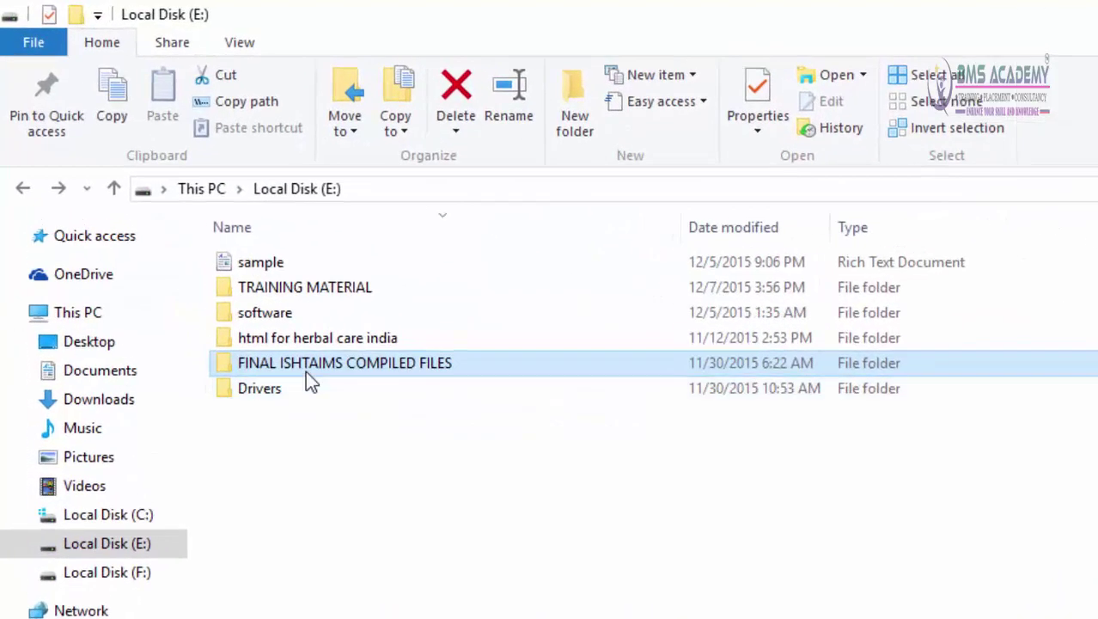
List the selected folder's contents with DIR *.* in a command prompt opened at that folder, and close the prompt
{"action": "left_click", "coordinate": [34, 42]}
{"action": "mouse_move", "coordinate": [58, 140]}
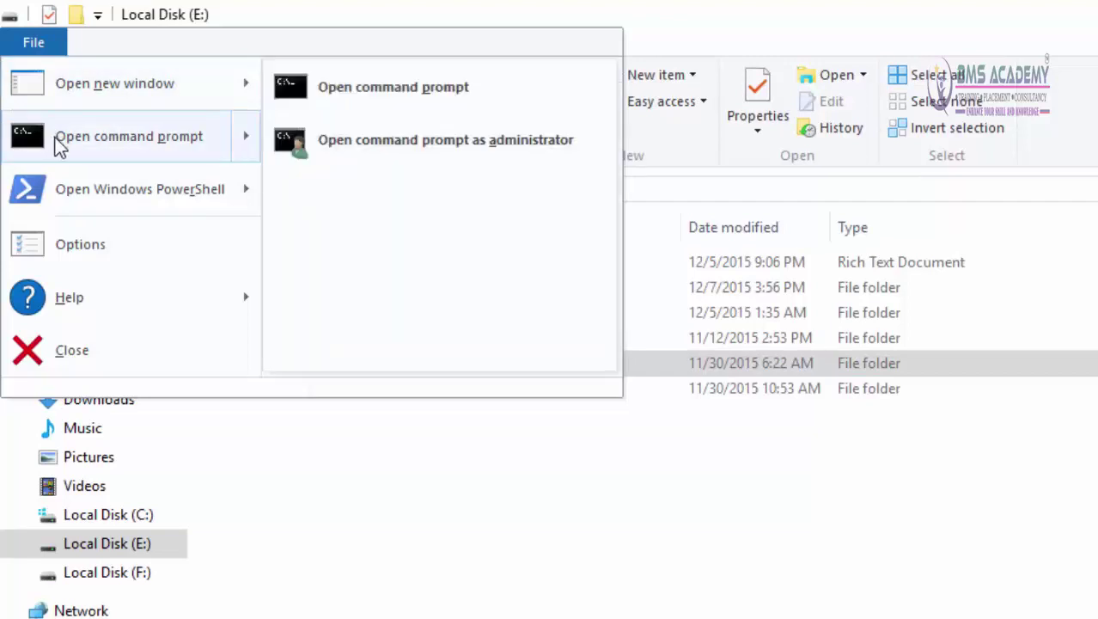
{"action": "left_click", "coordinate": [341, 90]}
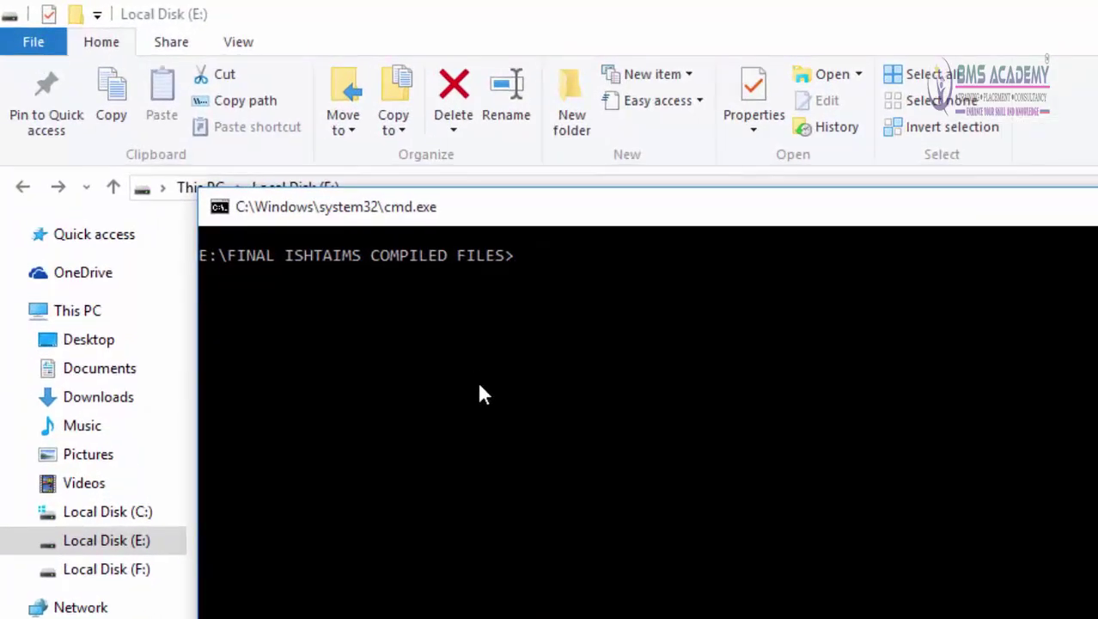
{"action": "type", "text": "DIR"}
{"action": "type", "text": "*.*"}
{"action": "key", "text": "Return"}
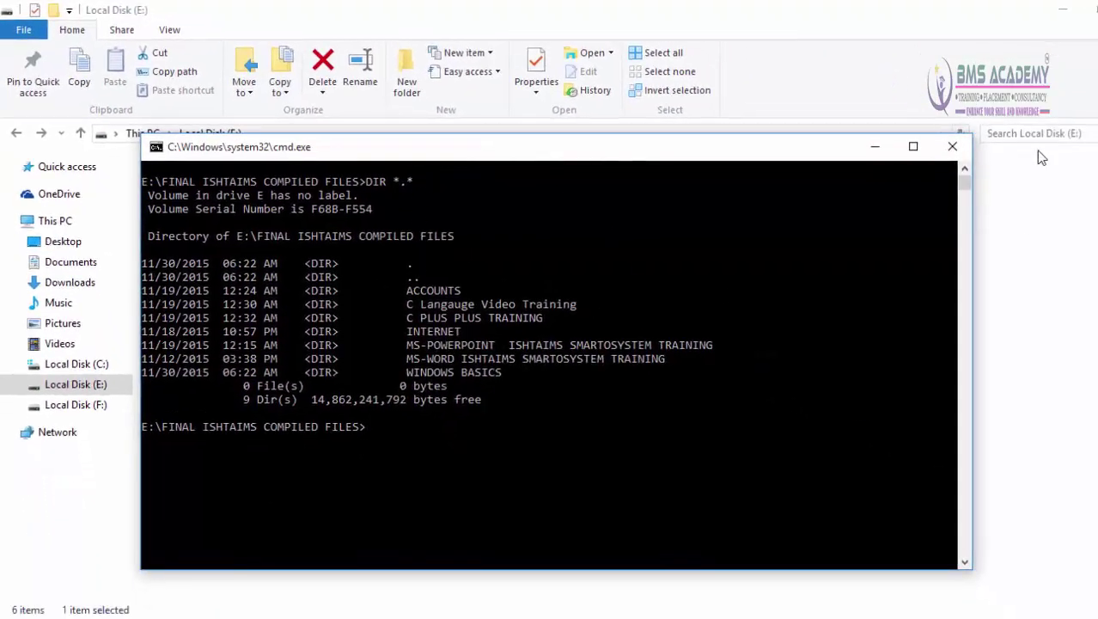
{"action": "left_click", "coordinate": [954, 151]}
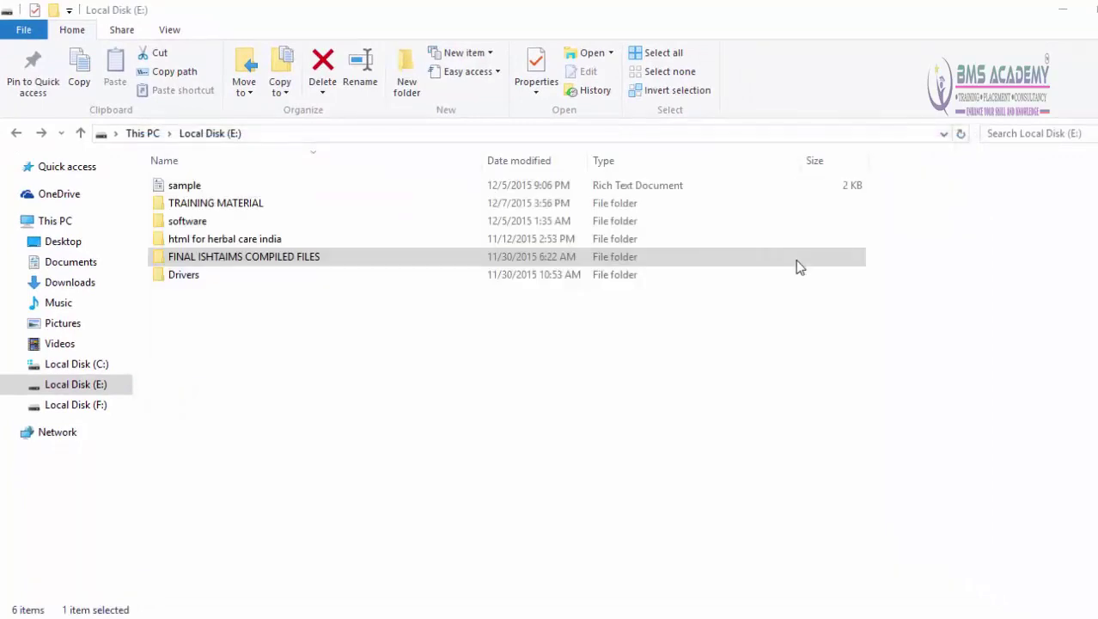
Open Windows PowerShell at the FINAL ISHTAIMS COMPILED FILES folder and list its contents with DIR
{"action": "left_click", "coordinate": [37, 33]}
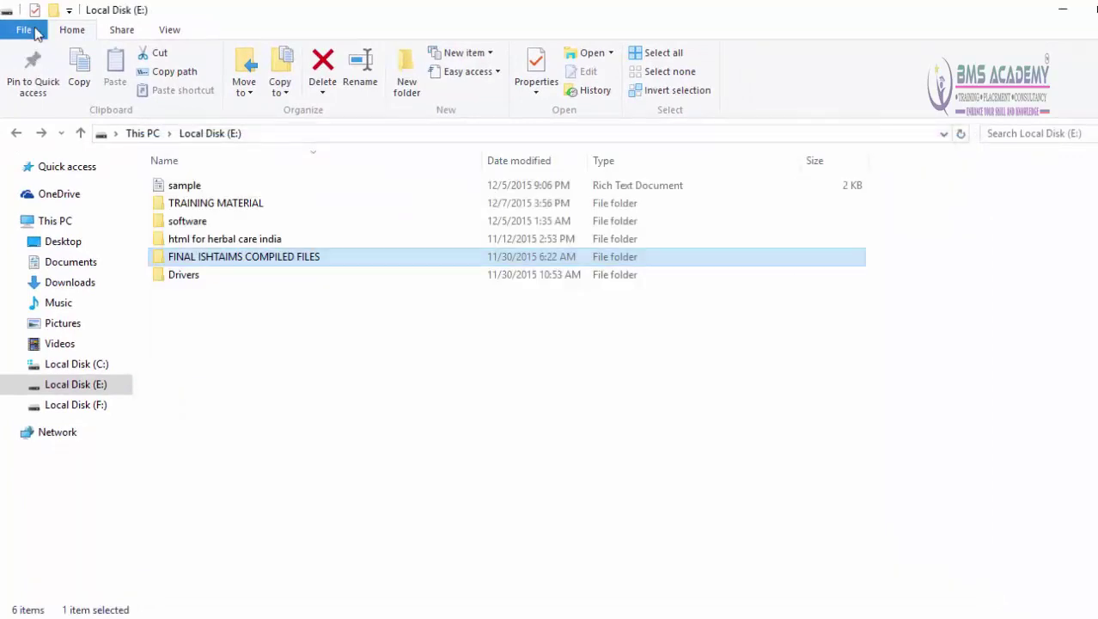
{"action": "left_click", "coordinate": [37, 33]}
{"action": "mouse_move", "coordinate": [138, 103]}
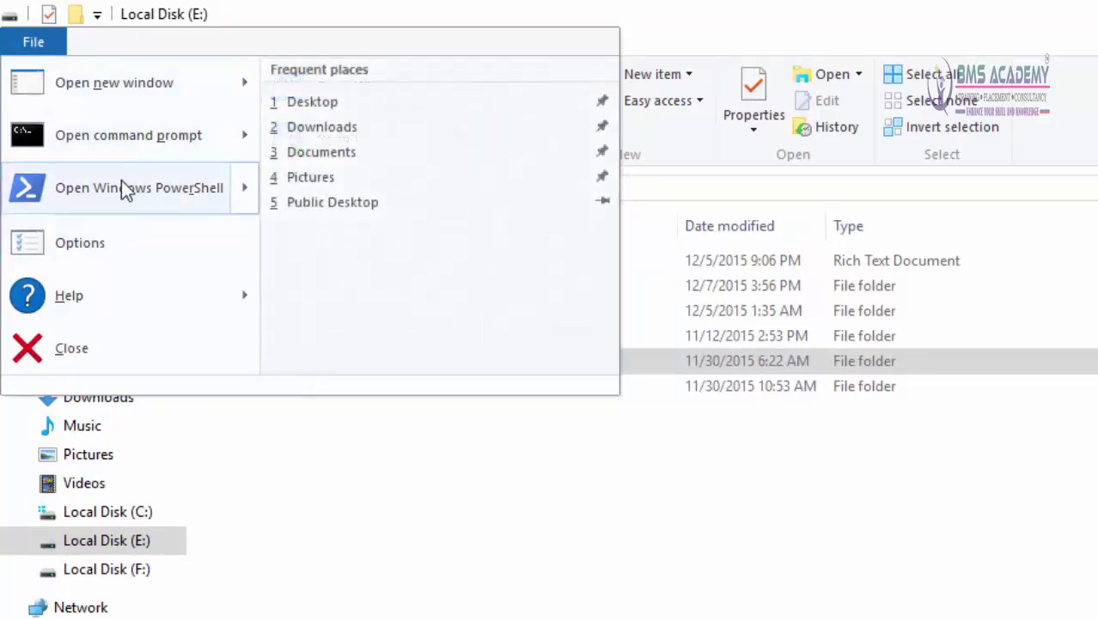
{"action": "mouse_move", "coordinate": [120, 193]}
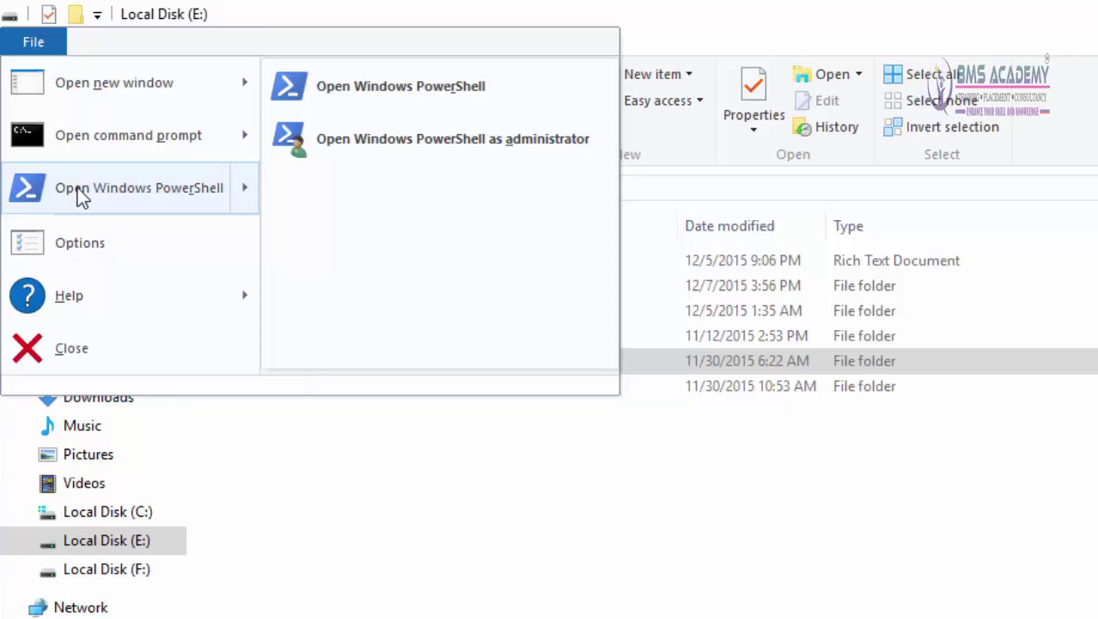
{"action": "left_click", "coordinate": [423, 89]}
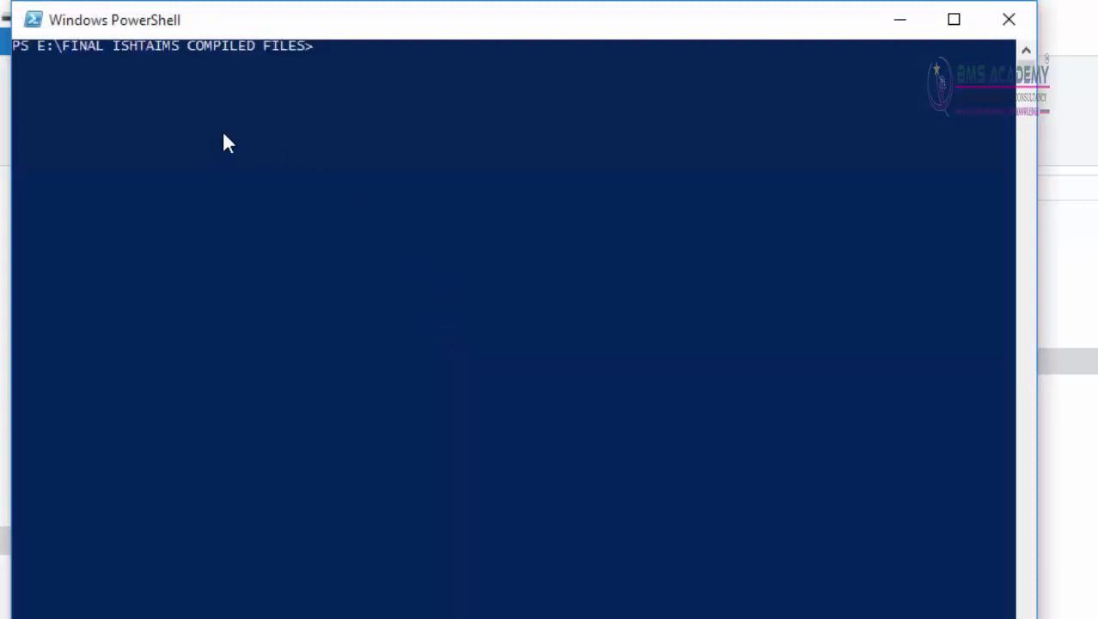
{"action": "left_click_drag", "start_coordinate": [301, 35], "coordinate": [364, 92]}
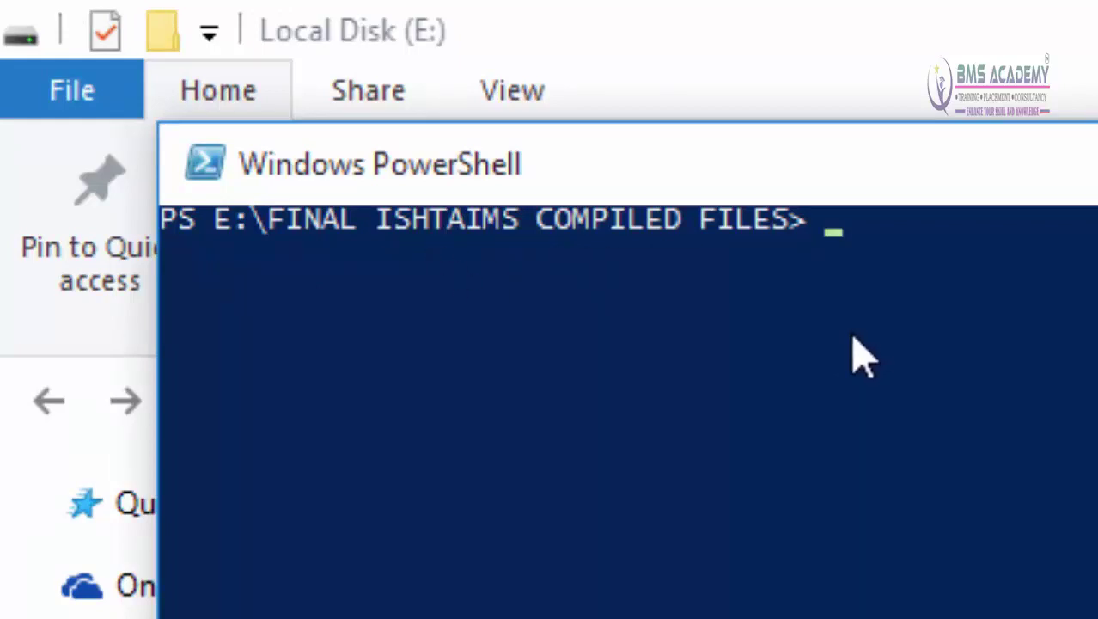
{"action": "type", "text": "D"}
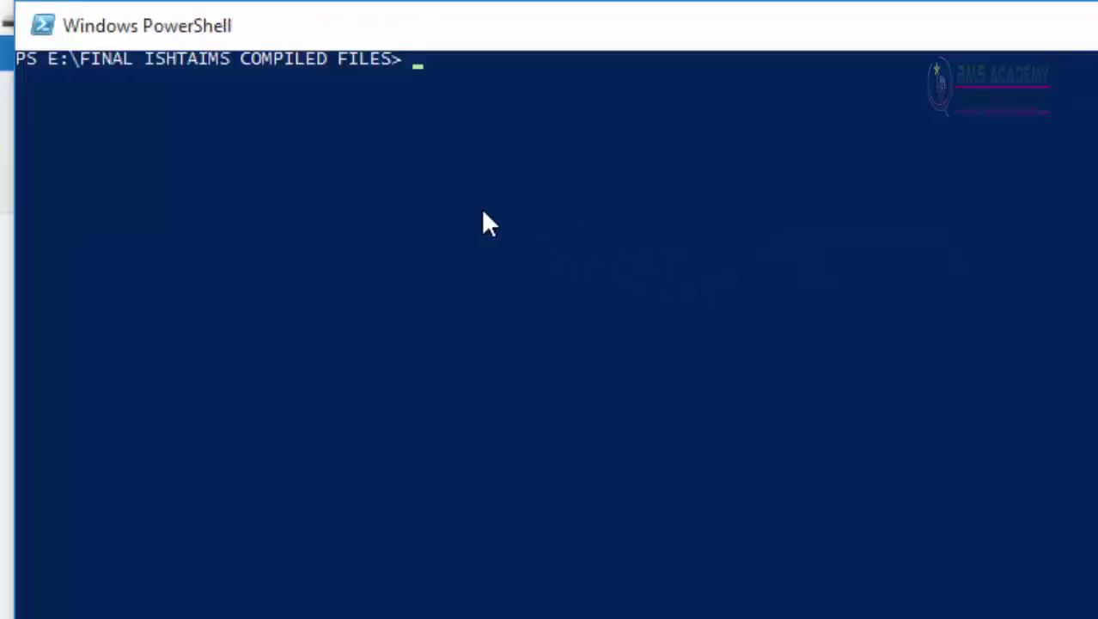
{"action": "type", "text": "DIR"}
{"action": "key", "text": "Return"}
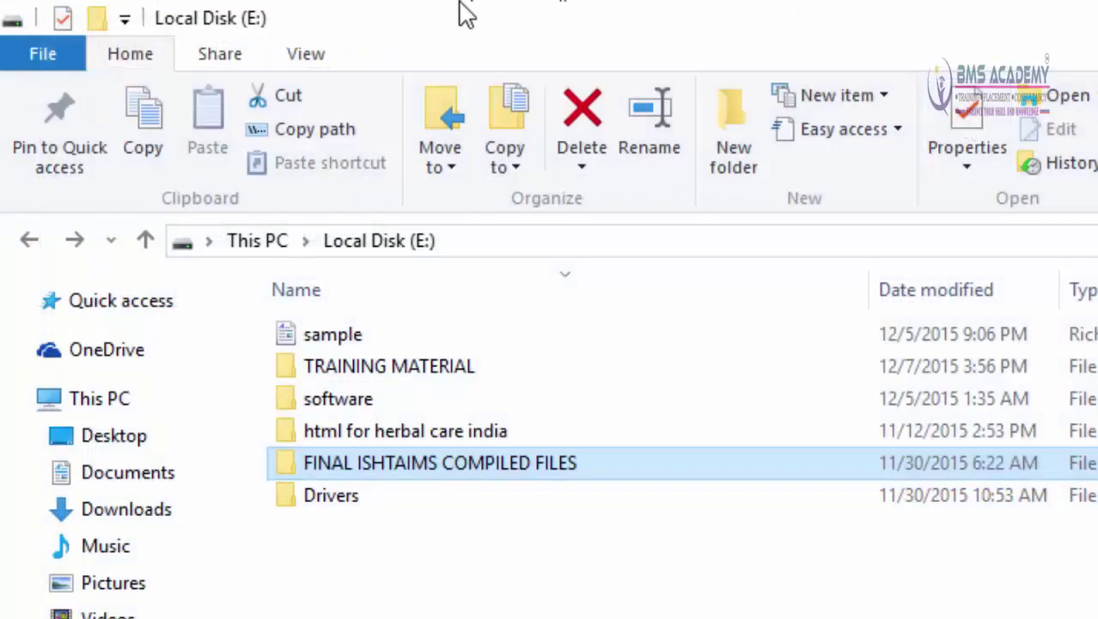
{"action": "left_click", "coordinate": [58, 62]}
{"action": "mouse_move", "coordinate": [280, 249]}
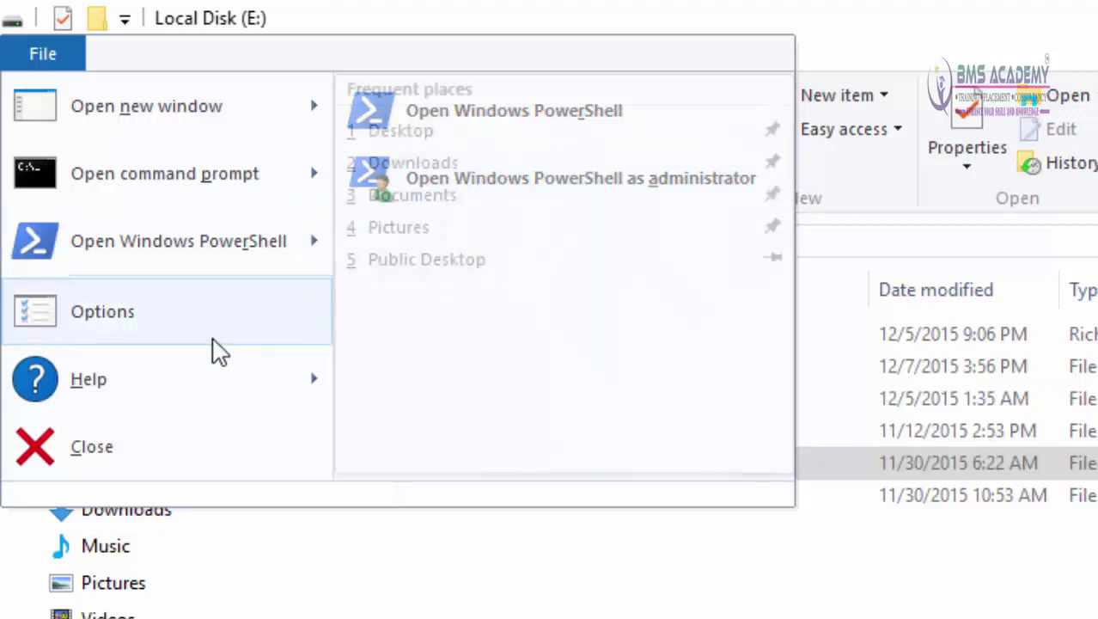
{"action": "left_click", "coordinate": [42, 55]}
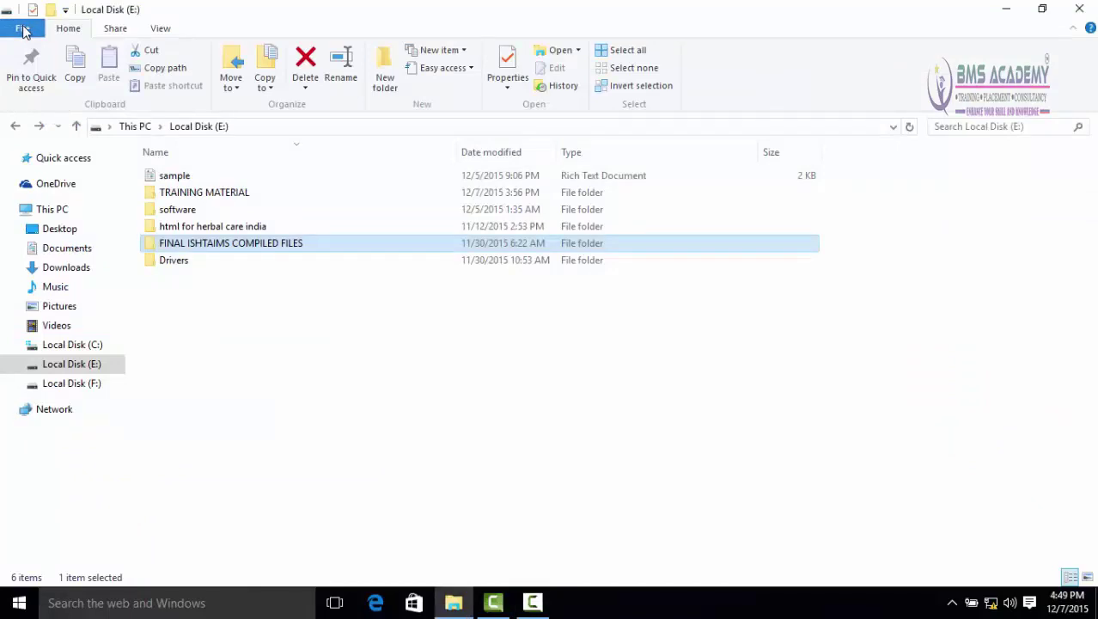
Open the Folder Options dialog and move it away from the window's edge
{"action": "left_click", "coordinate": [23, 29]}
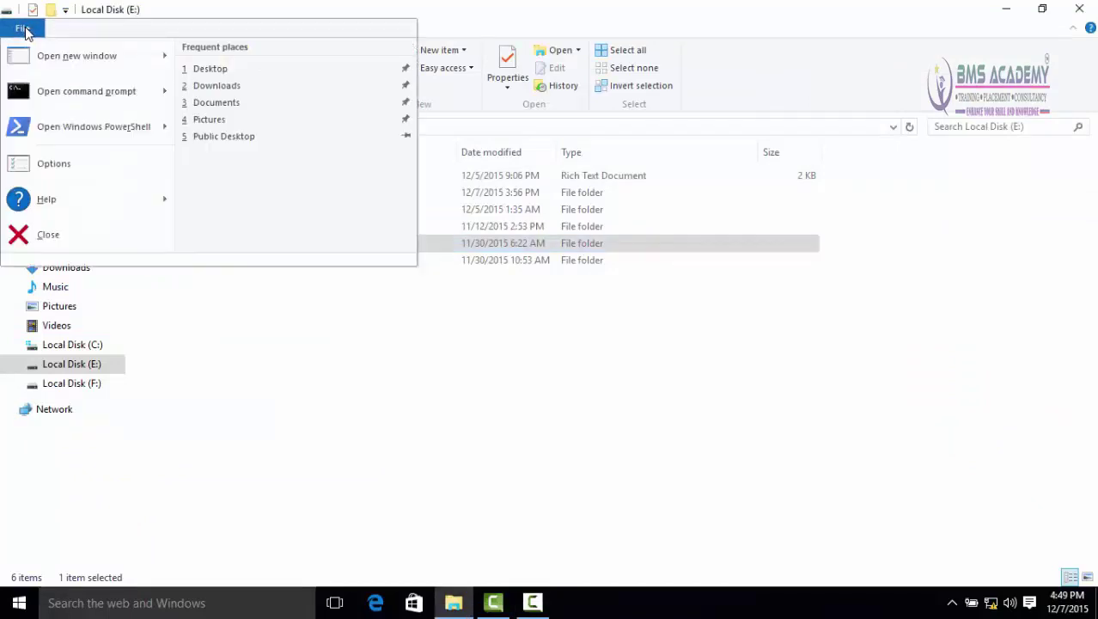
{"action": "left_click", "coordinate": [48, 167]}
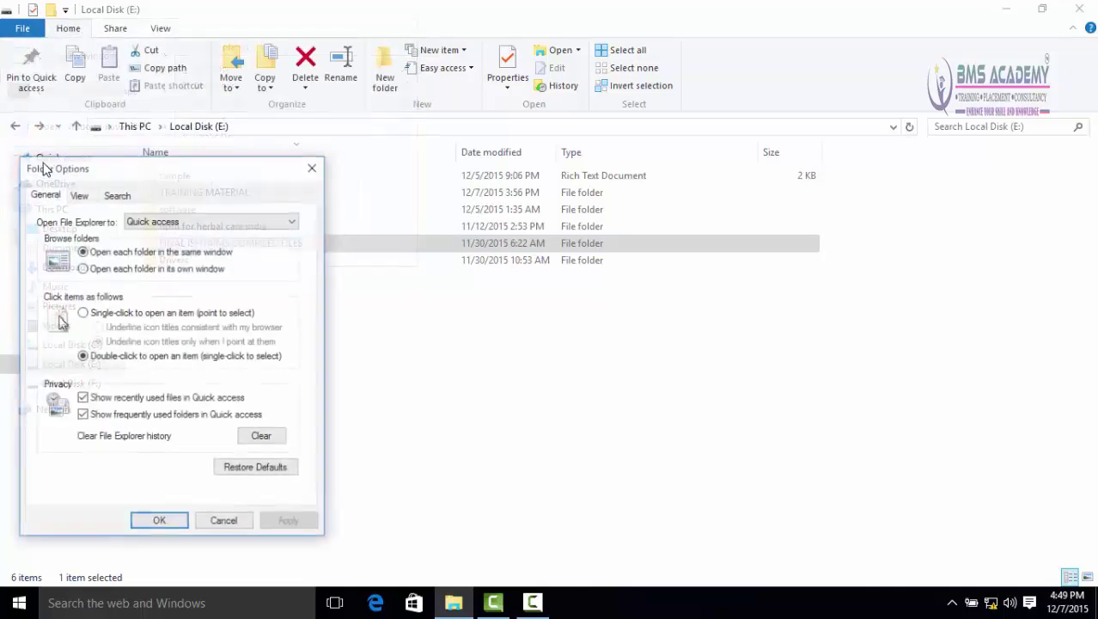
{"action": "left_click_drag", "start_coordinate": [91, 172], "coordinate": [228, 152]}
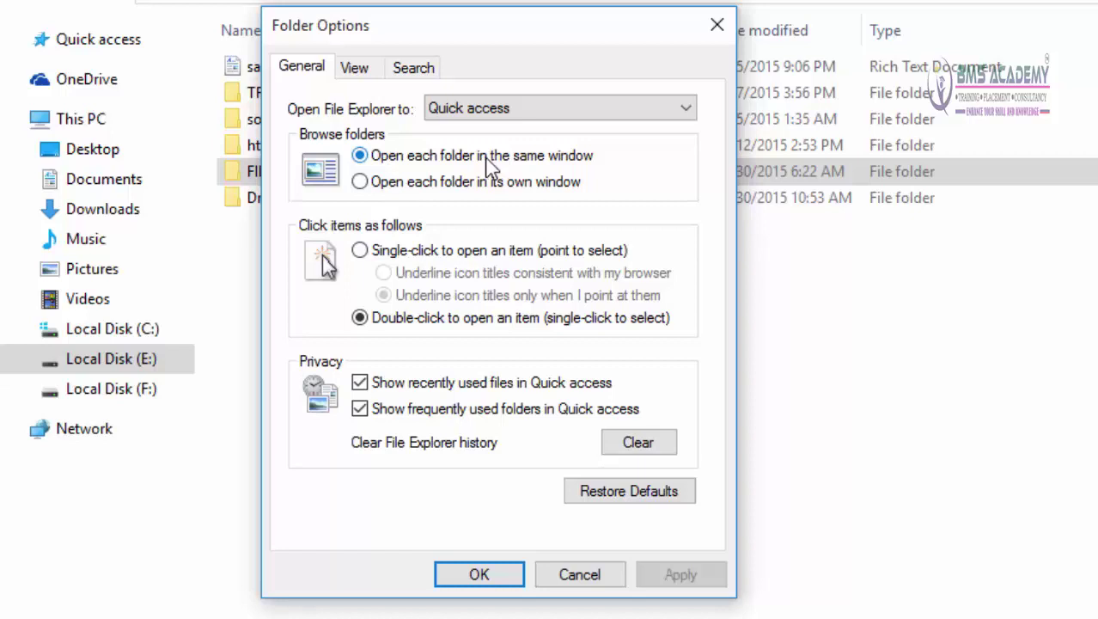
Try opening each folder in its own window and single-click item opening, switching back to the same window and double-click opening
{"action": "left_click", "coordinate": [402, 185]}
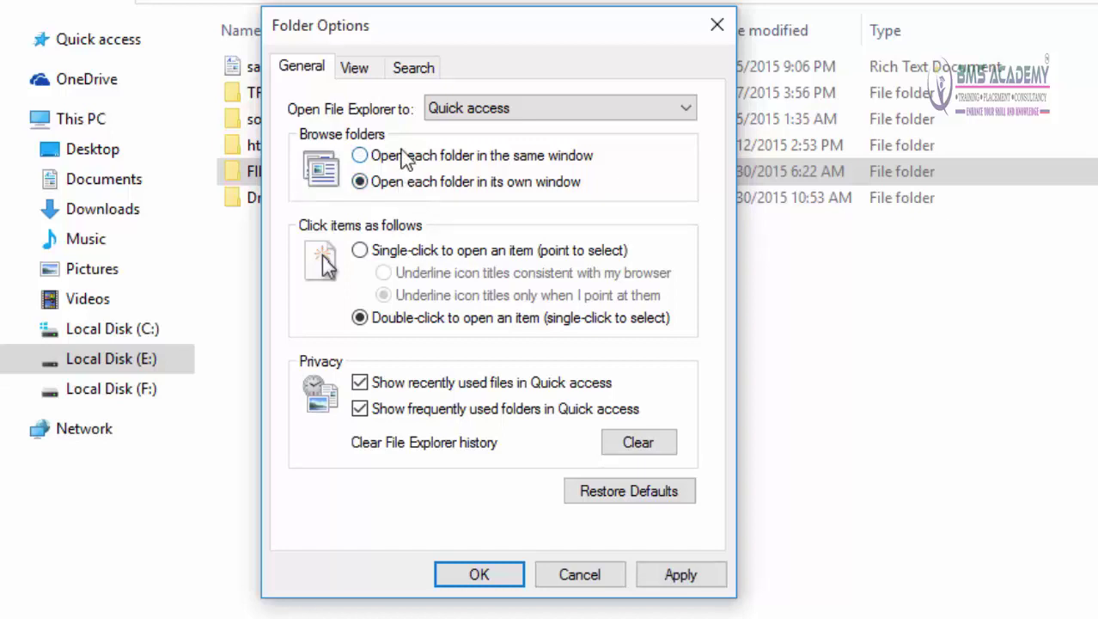
{"action": "left_click", "coordinate": [403, 159]}
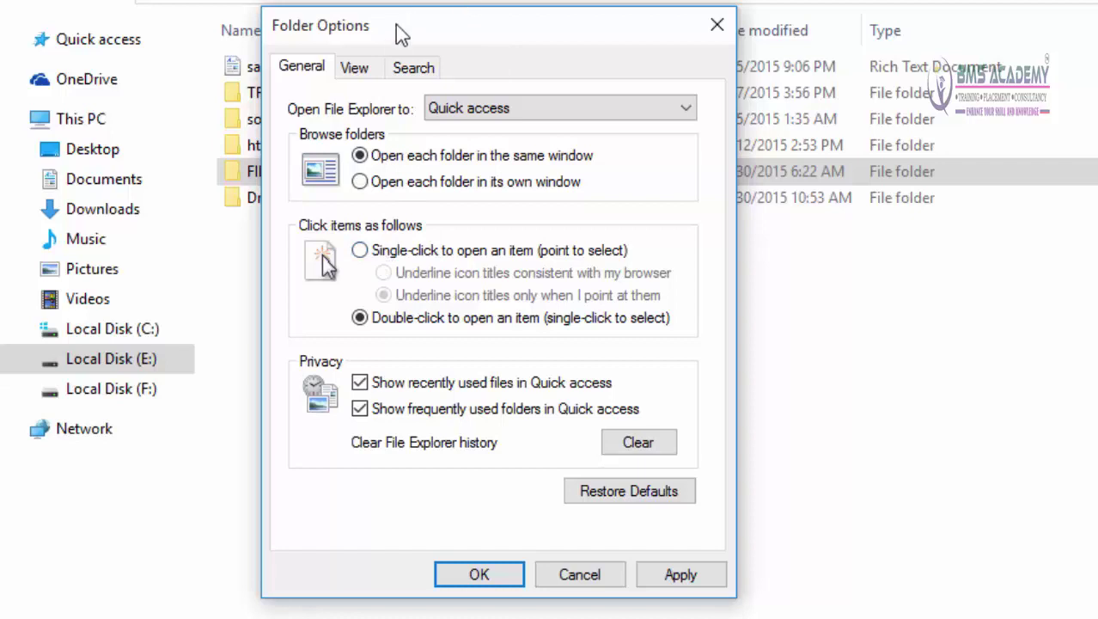
{"action": "left_click_drag", "start_coordinate": [395, 26], "coordinate": [683, 107]}
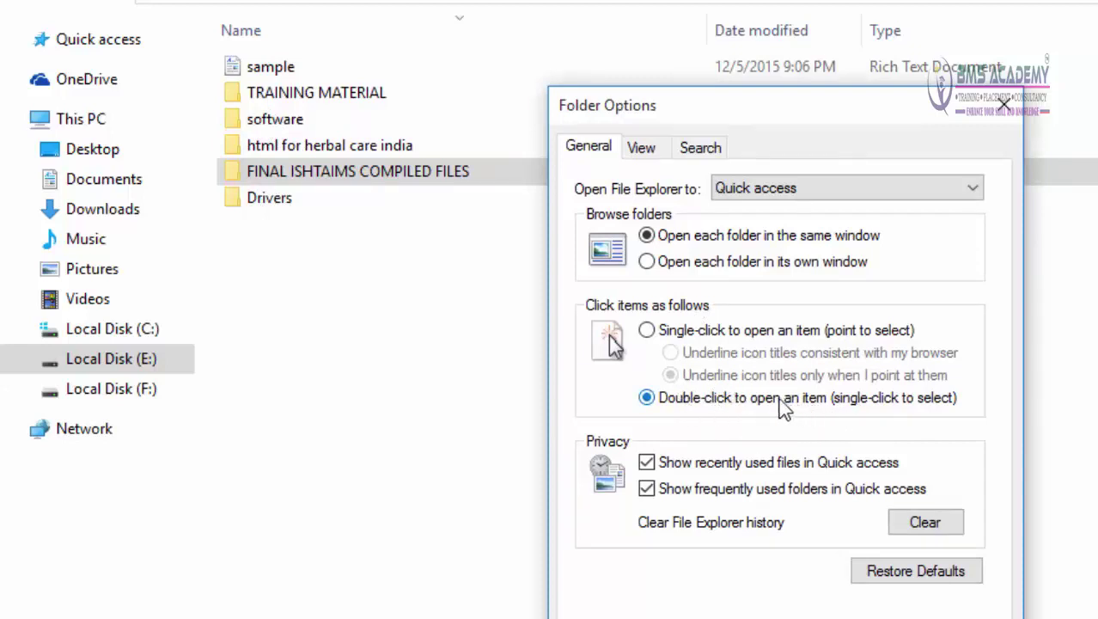
{"action": "left_click", "coordinate": [726, 338]}
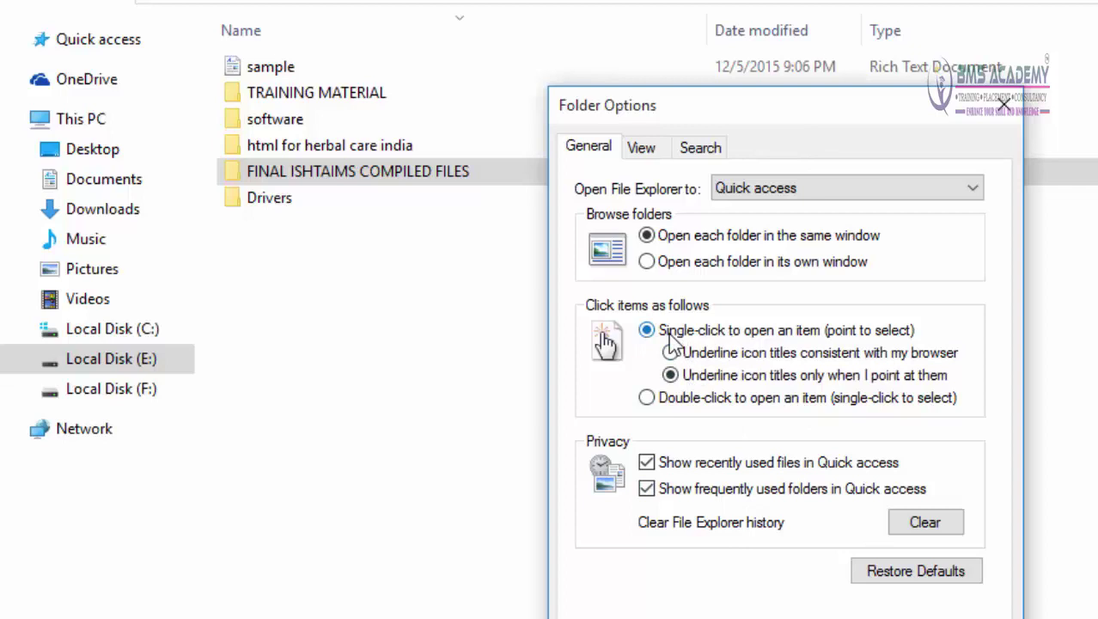
{"action": "left_click", "coordinate": [651, 401]}
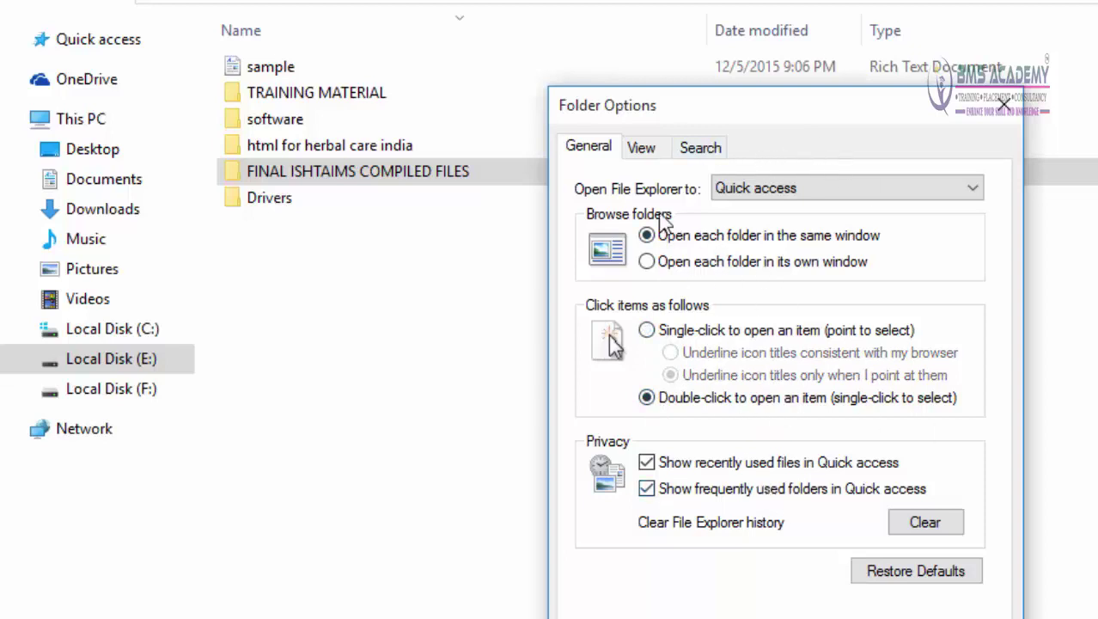
Close the Folder Options dialog and look at the Help entry among the File commands
{"action": "left_click", "coordinate": [736, 608]}
{"action": "left_click", "coordinate": [6, 32]}
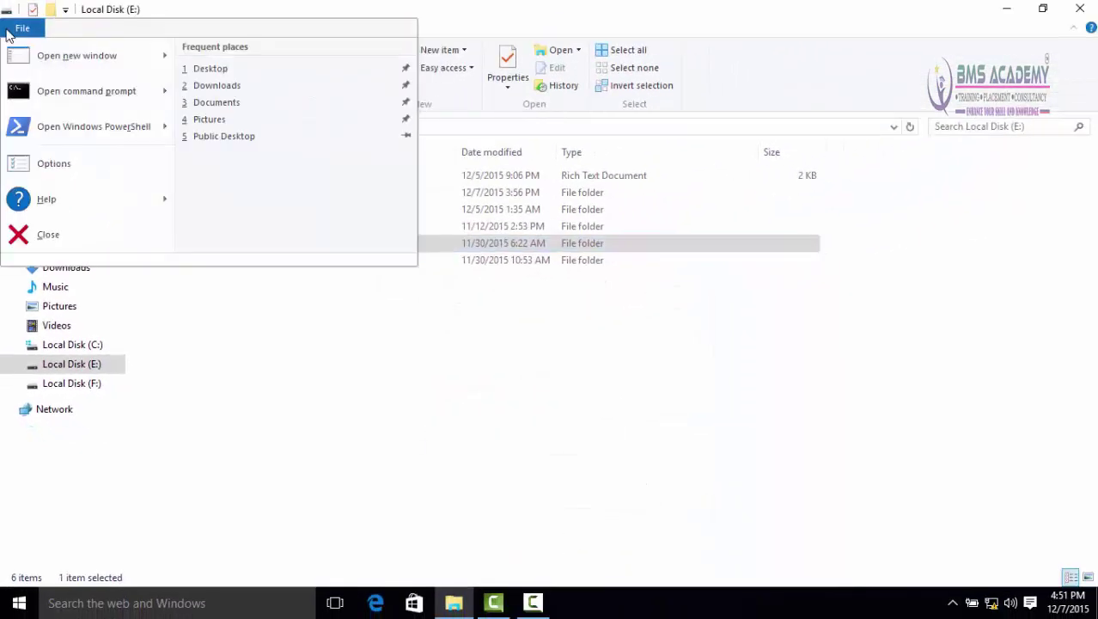
{"action": "mouse_move", "coordinate": [17, 200]}
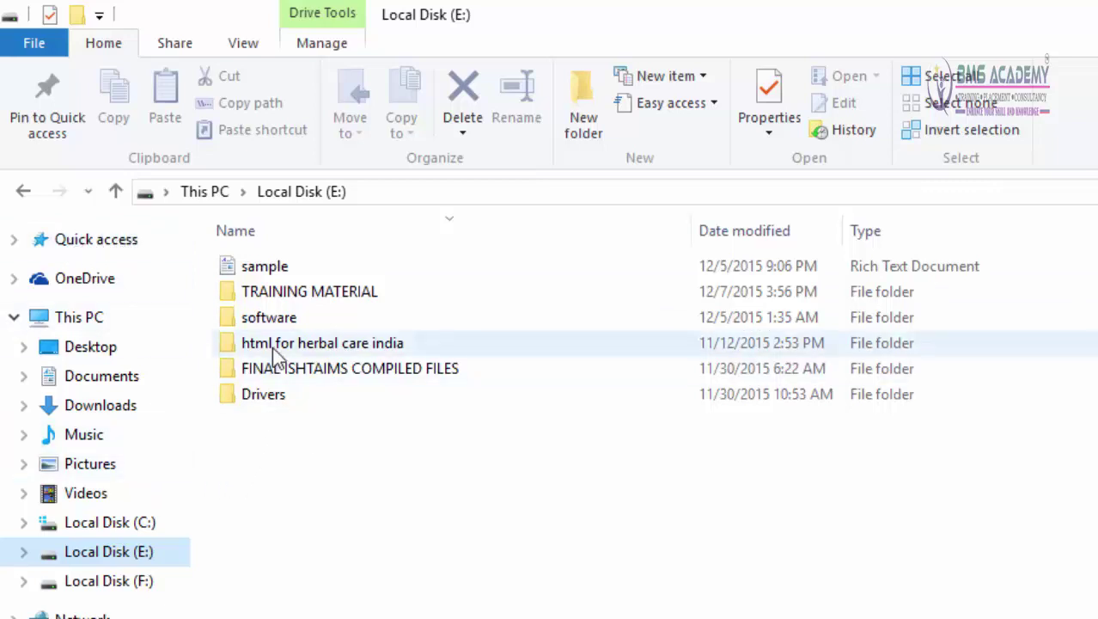
Pin the FINAL ISHTAIMS COMPILED FILES folder to Quick access and expand Quick access to view the pinned folders
{"action": "left_click", "coordinate": [271, 374]}
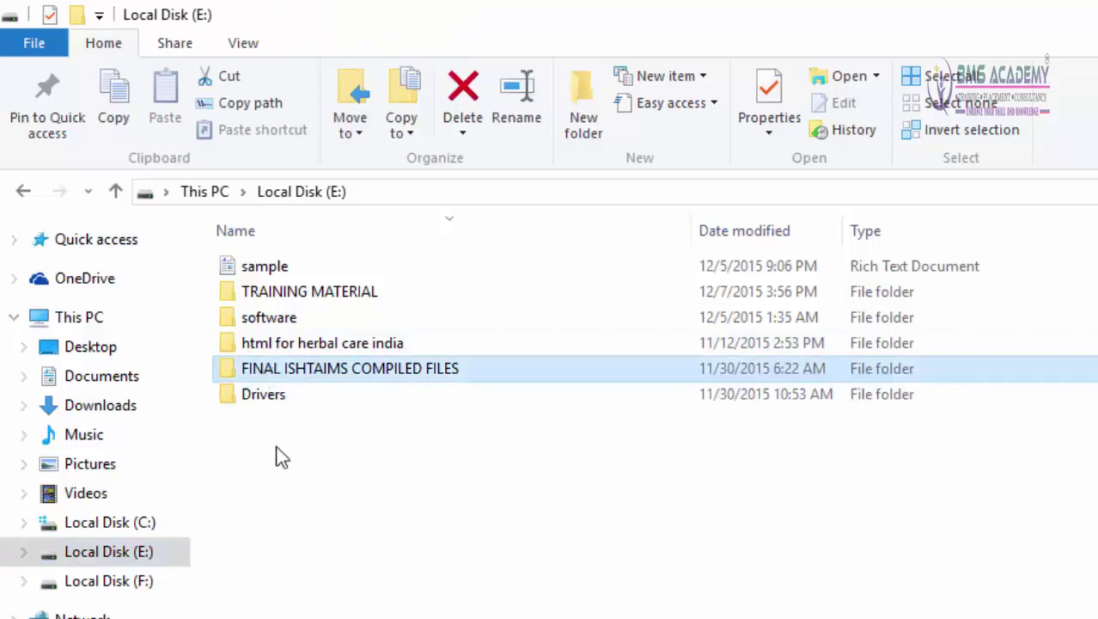
{"action": "left_click", "coordinate": [60, 92]}
{"action": "left_click", "coordinate": [85, 245]}
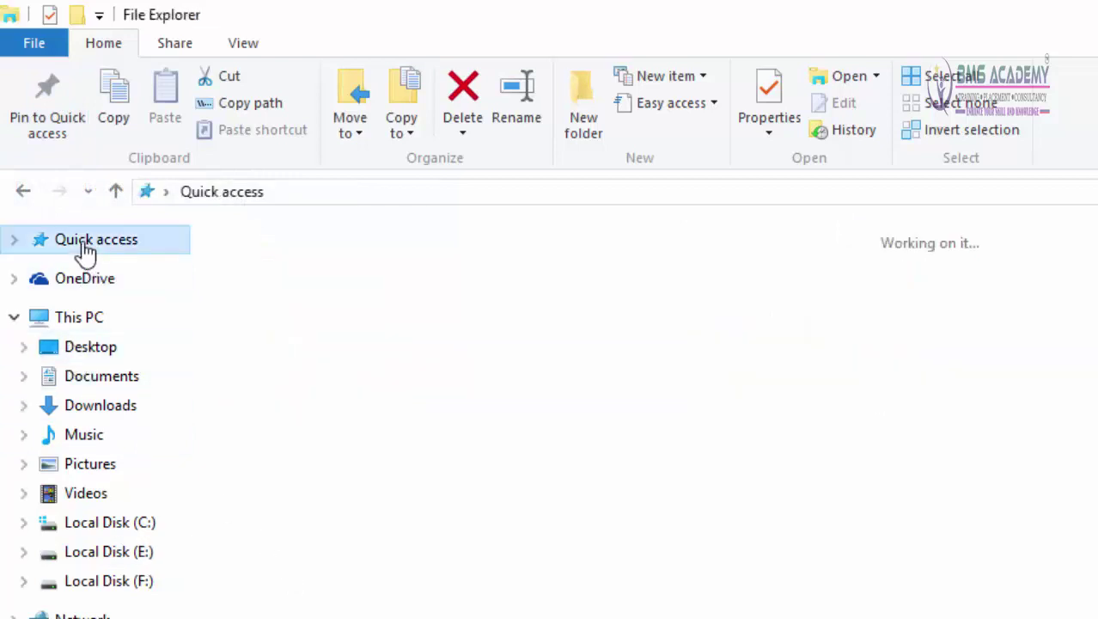
{"action": "left_click", "coordinate": [13, 244]}
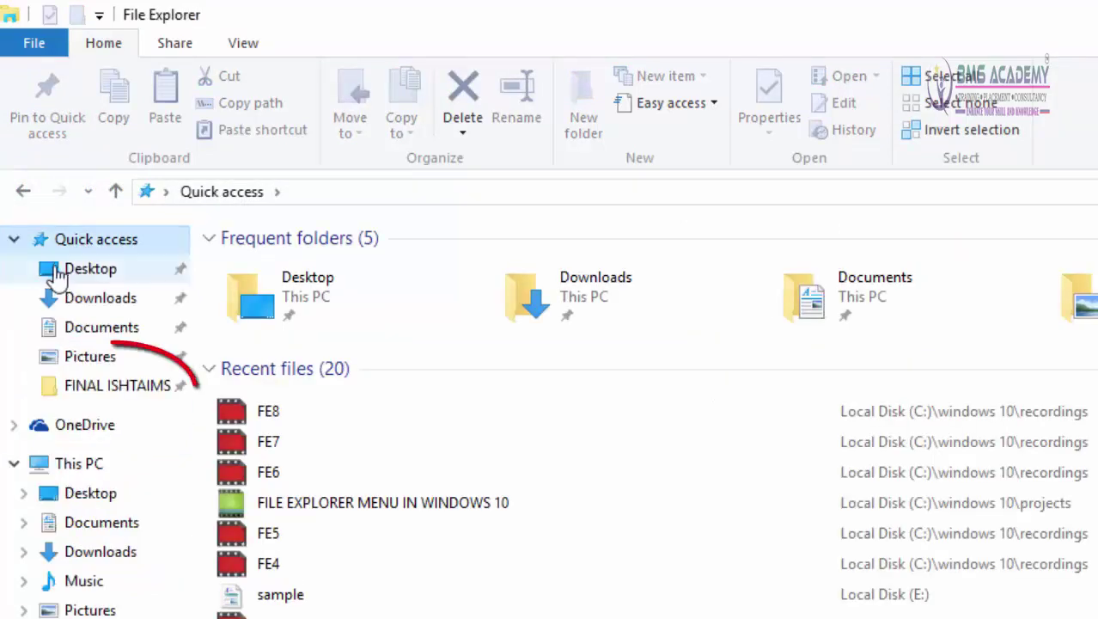
Unpin the FINAL ISHTAIMS COMPILED FILES folder from Quick access and return to Local Disk (E:)
{"action": "right_click", "coordinate": [110, 388]}
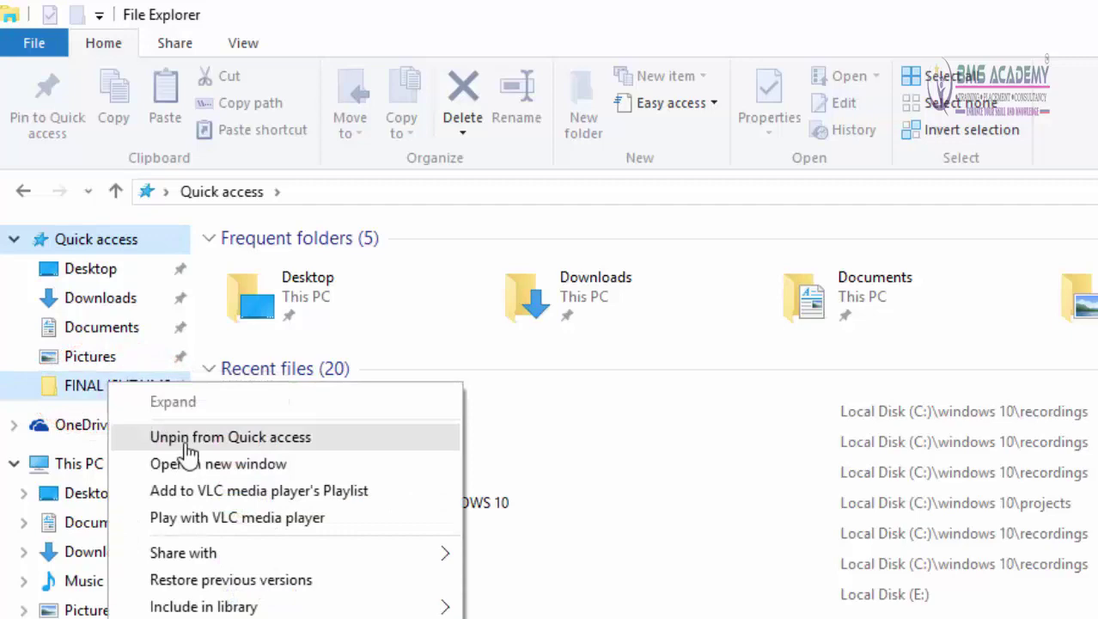
{"action": "left_click", "coordinate": [230, 437]}
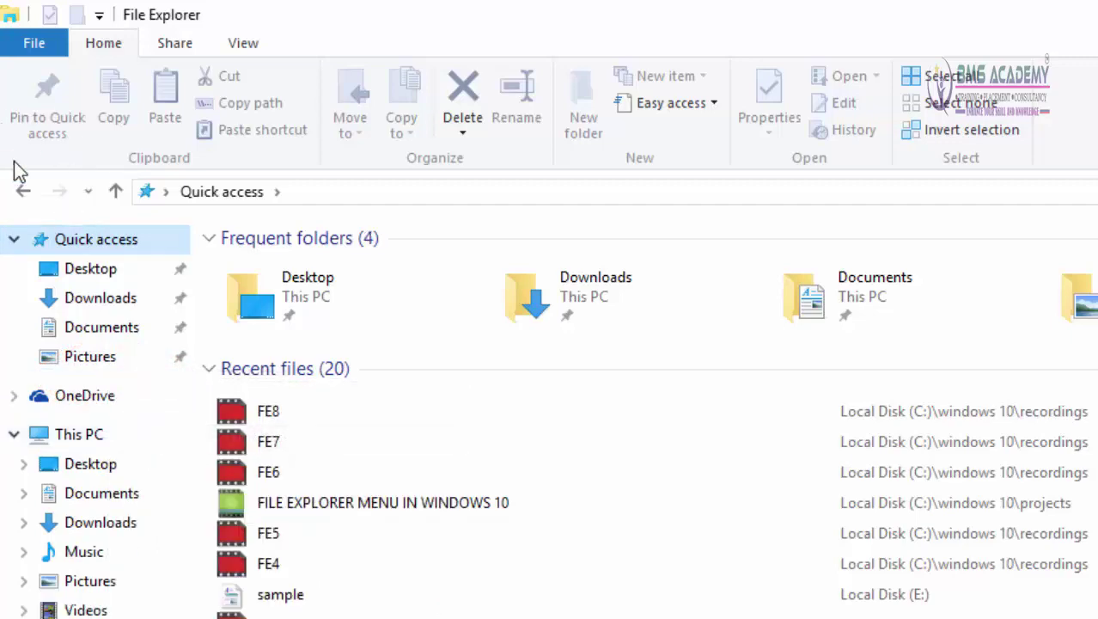
{"action": "left_click", "coordinate": [22, 192]}
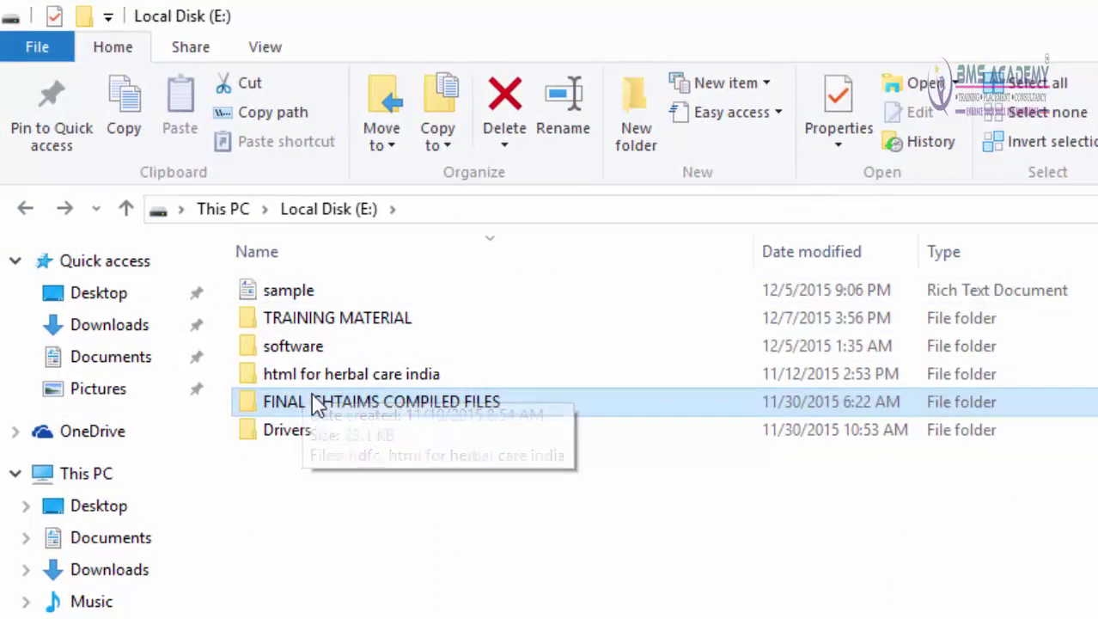
Duplicate the sample file in Local Disk (E:) by copy and paste, refresh the listing, and try pasting it on the Desktop
{"action": "left_click", "coordinate": [293, 296]}
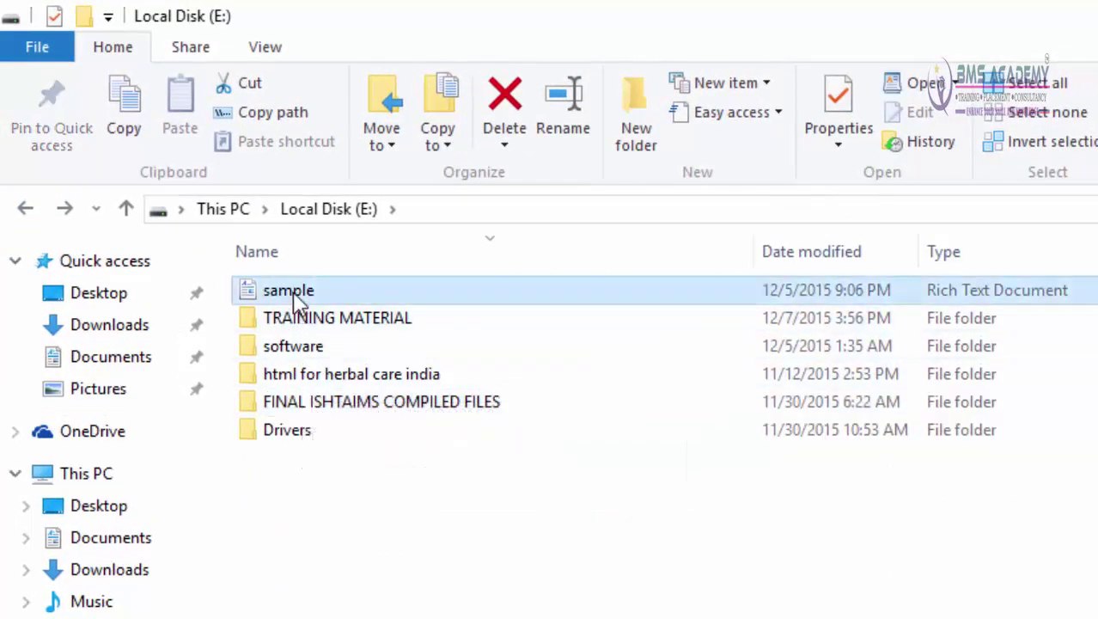
{"action": "mouse_move", "coordinate": [349, 295]}
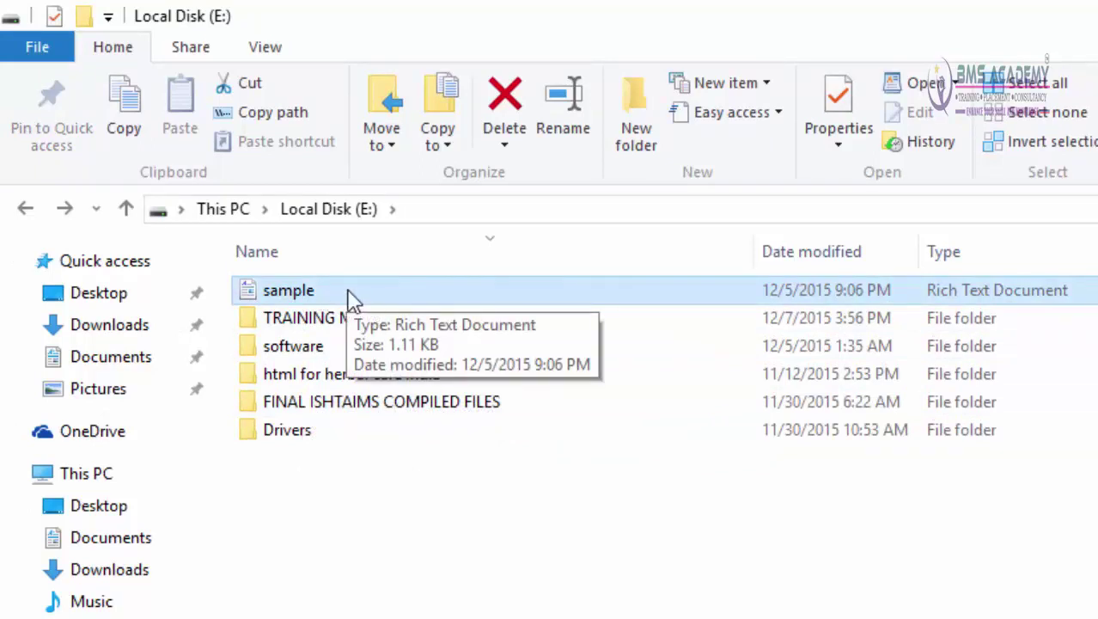
{"action": "left_click", "coordinate": [140, 123]}
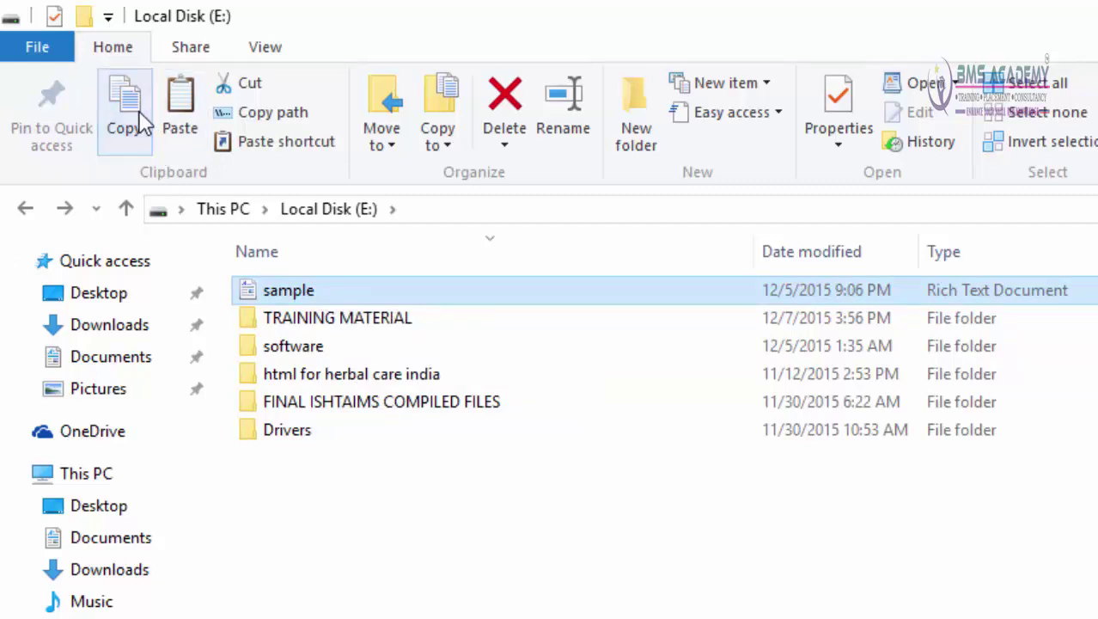
{"action": "left_click", "coordinate": [401, 545]}
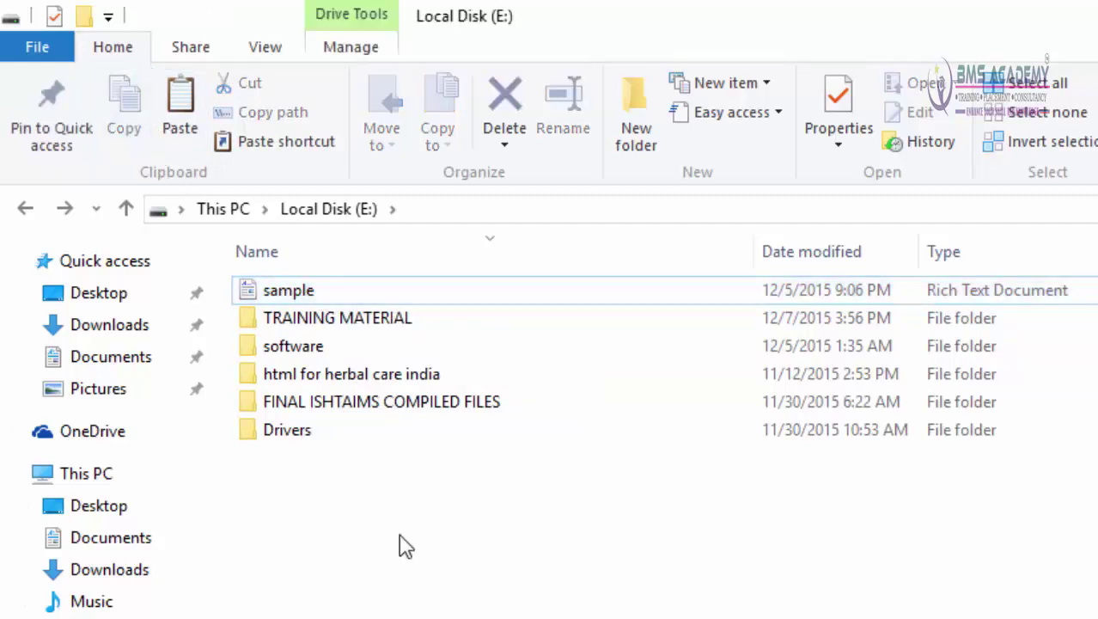
{"action": "left_click", "coordinate": [182, 101]}
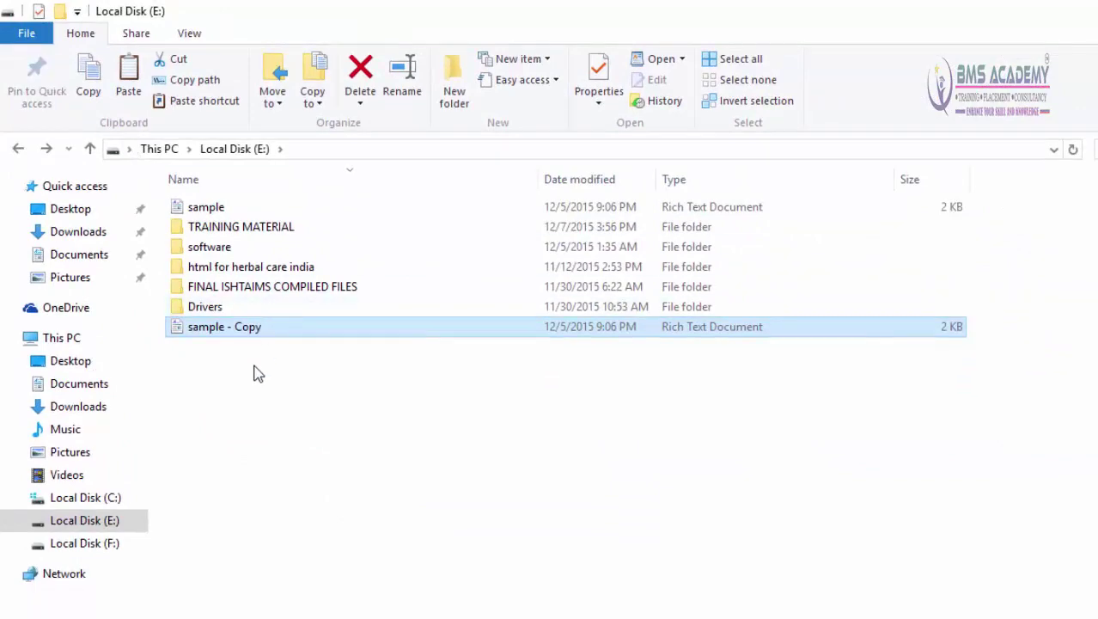
{"action": "key", "text": "F5"}
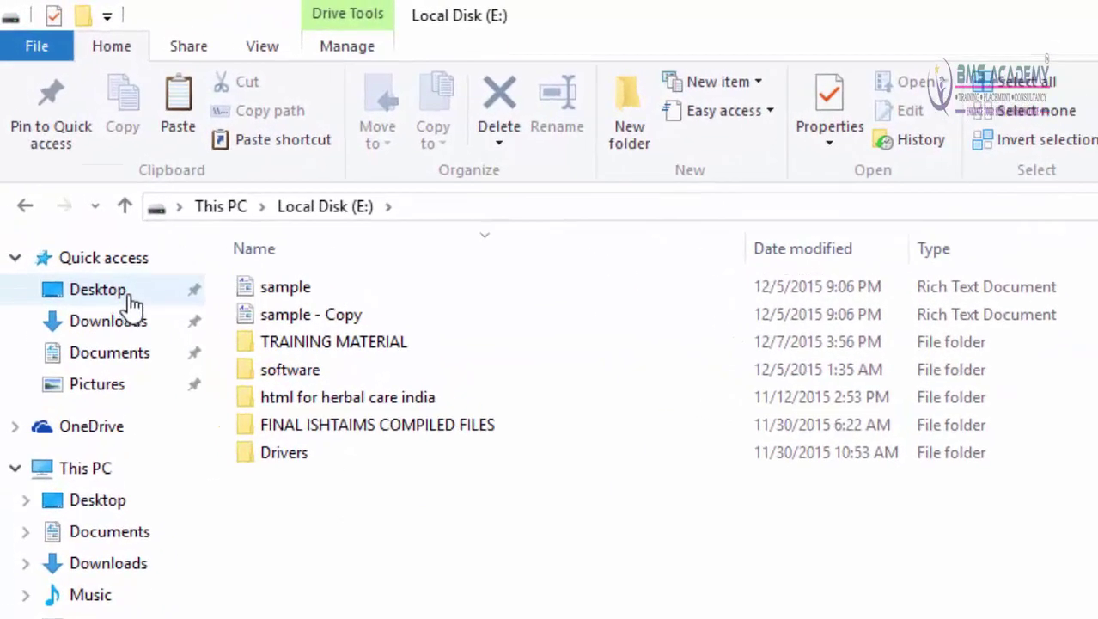
{"action": "left_click", "coordinate": [129, 292]}
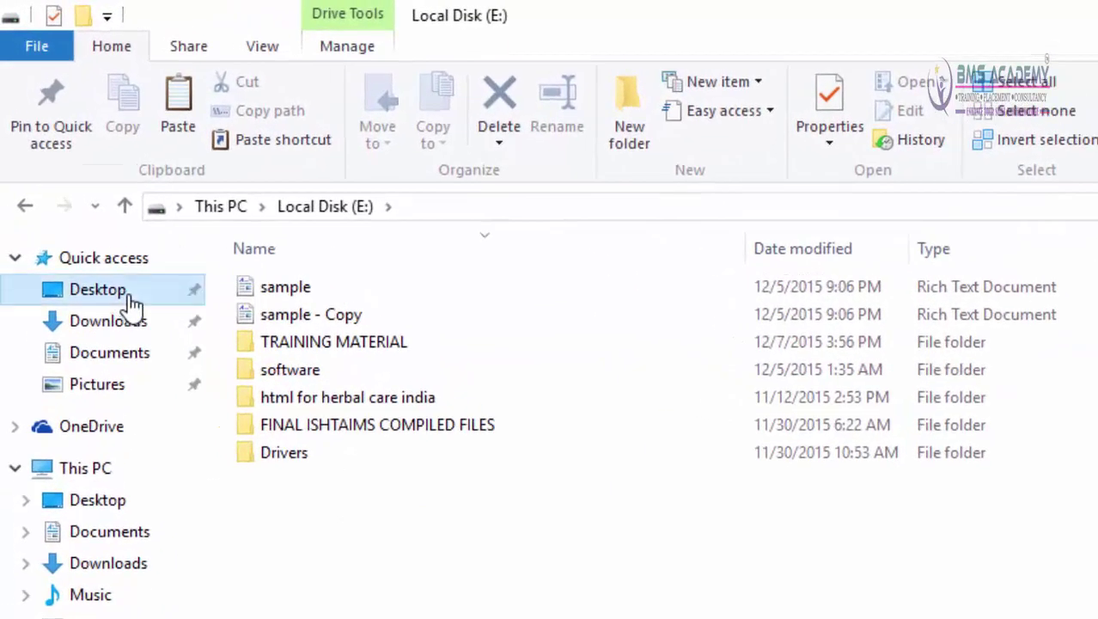
{"action": "left_click", "coordinate": [176, 116]}
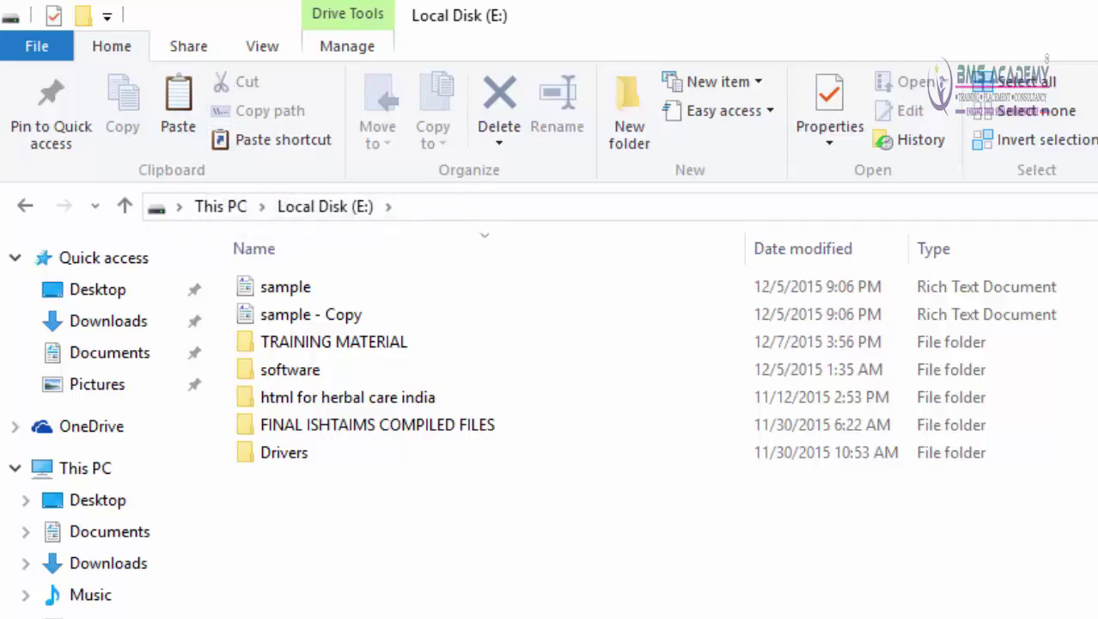
Cut the mytext file from the Documents folder and paste it into Local Disk (E:)
{"action": "left_click", "coordinate": [138, 355]}
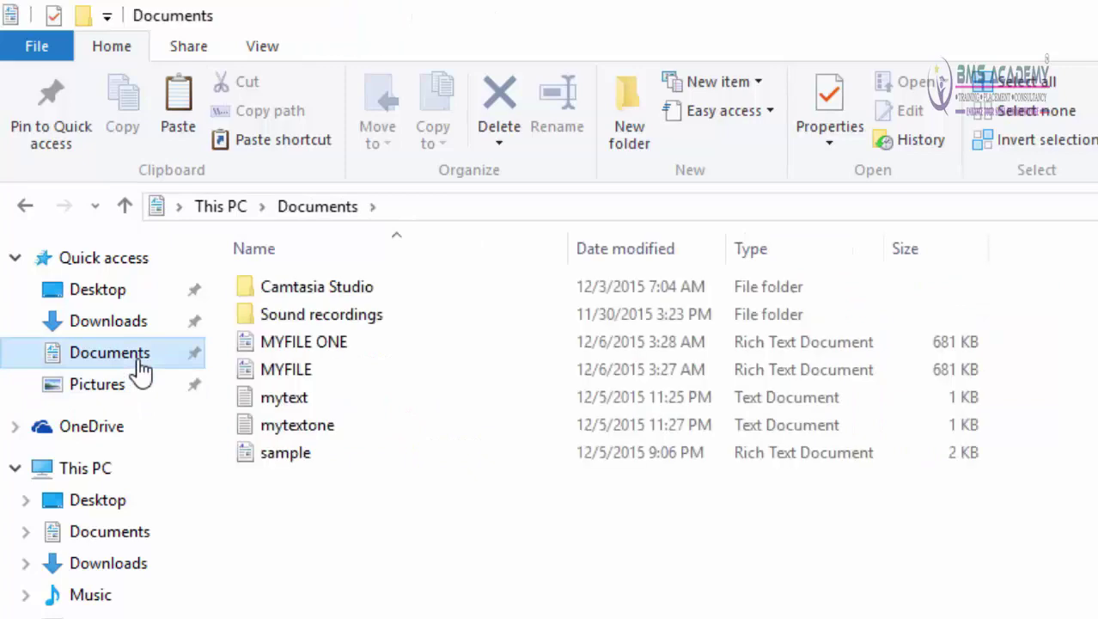
{"action": "left_click", "coordinate": [279, 396]}
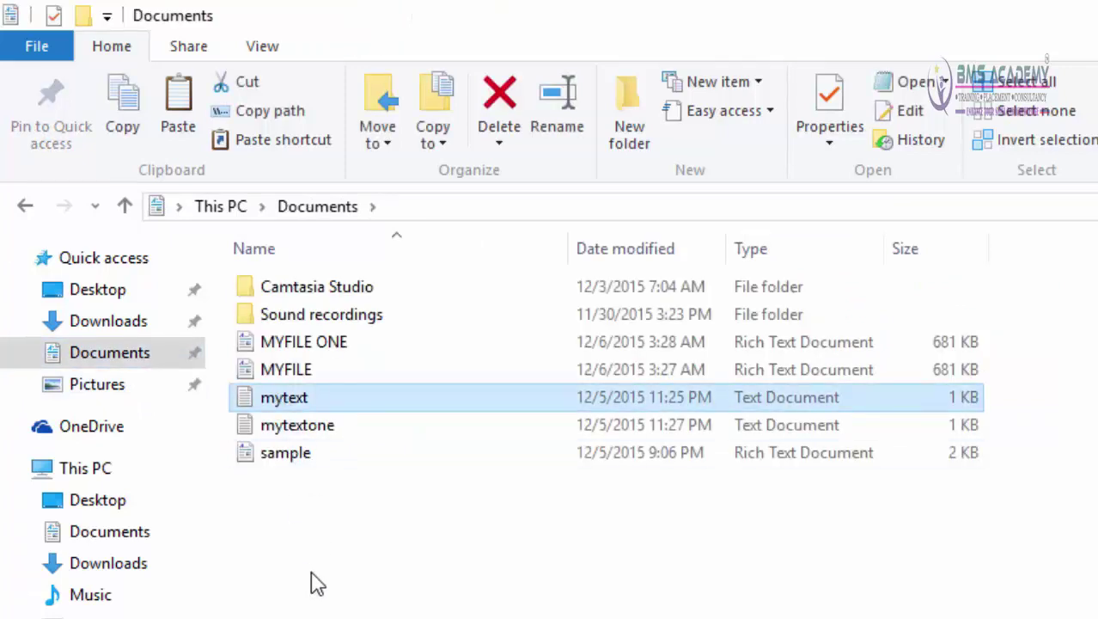
{"action": "left_click", "coordinate": [244, 84]}
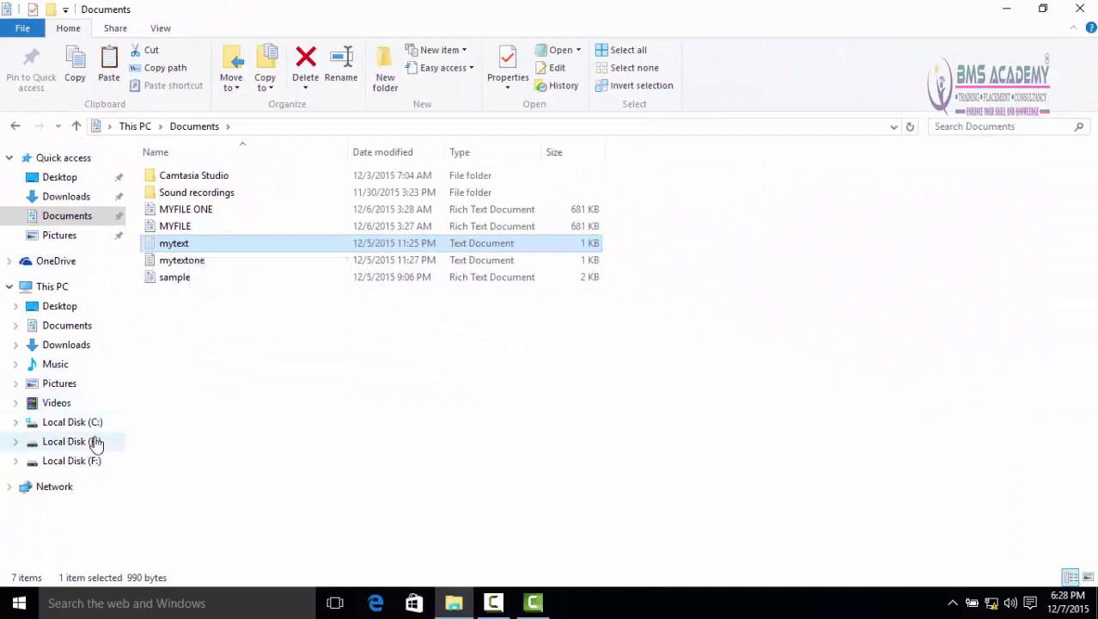
{"action": "left_click", "coordinate": [68, 441]}
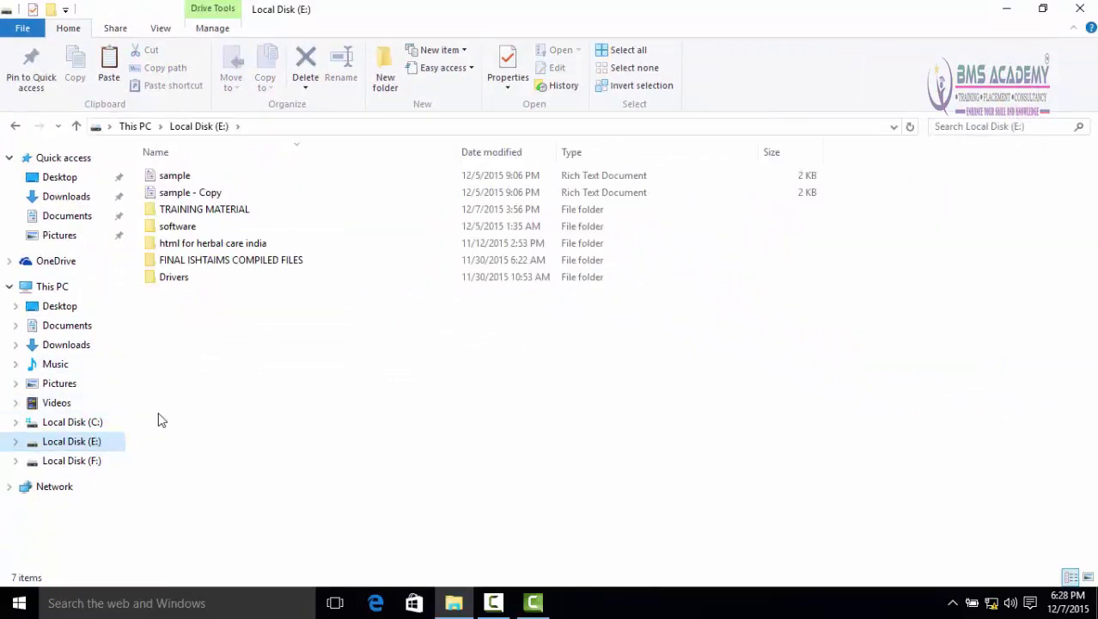
{"action": "left_click", "coordinate": [109, 68]}
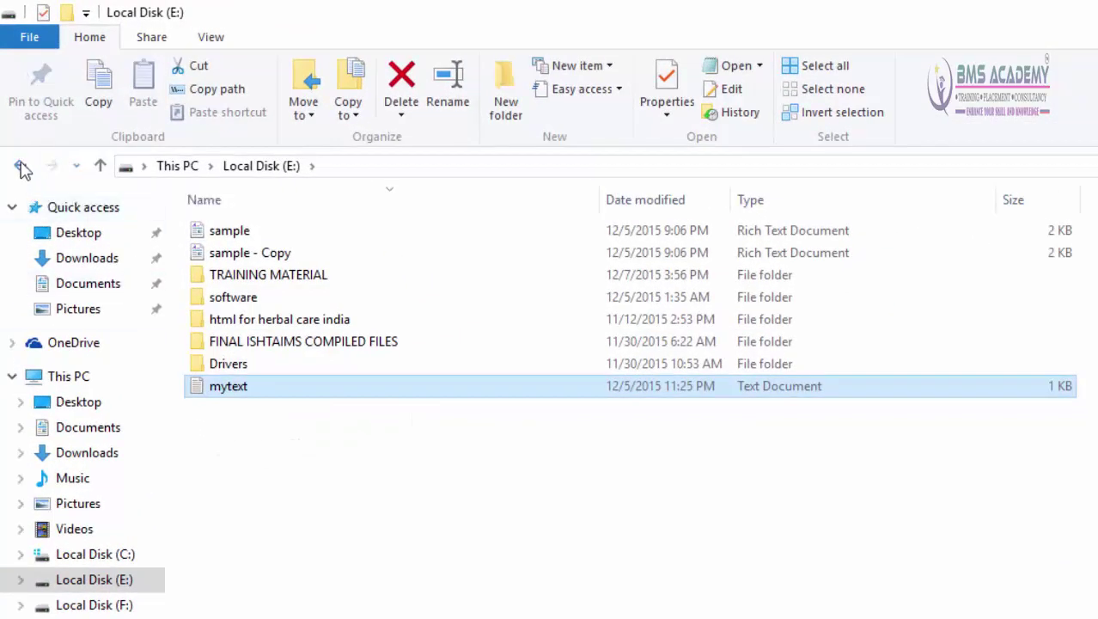
Check the Documents folder for the mytext file, return to Local Disk (E:) and clear the selection
{"action": "left_click", "coordinate": [21, 166]}
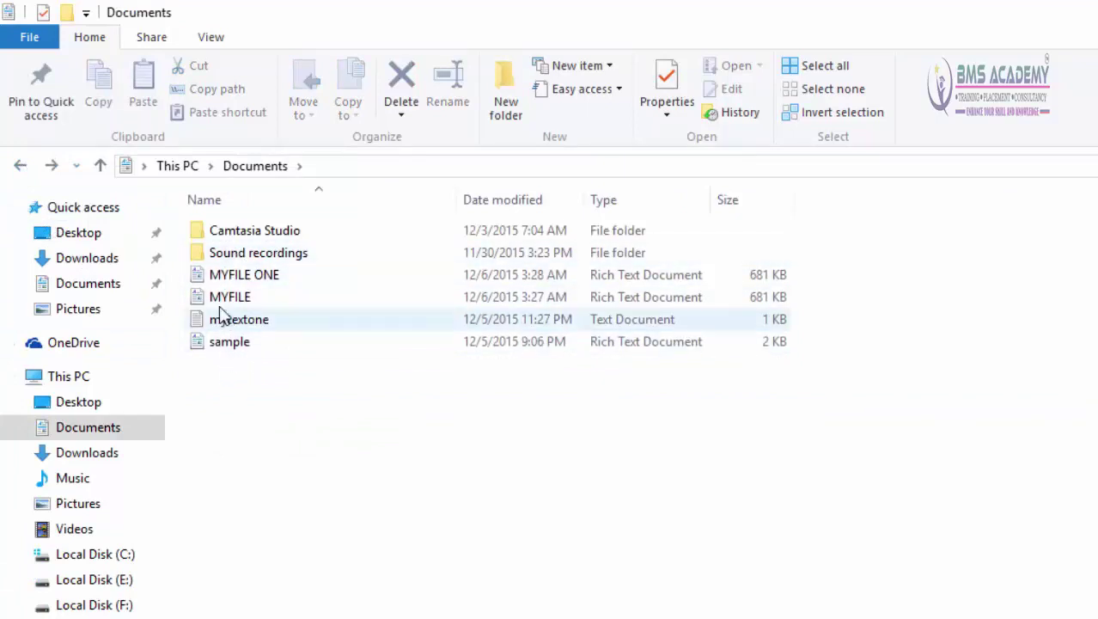
{"action": "left_click", "coordinate": [52, 167]}
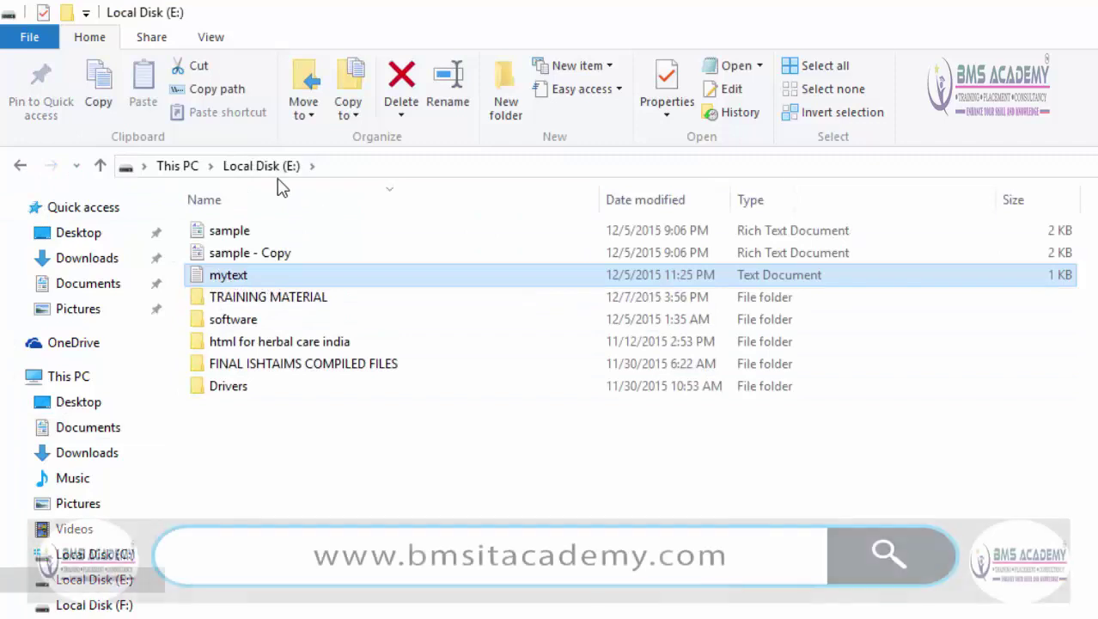
{"action": "left_click", "coordinate": [298, 516]}
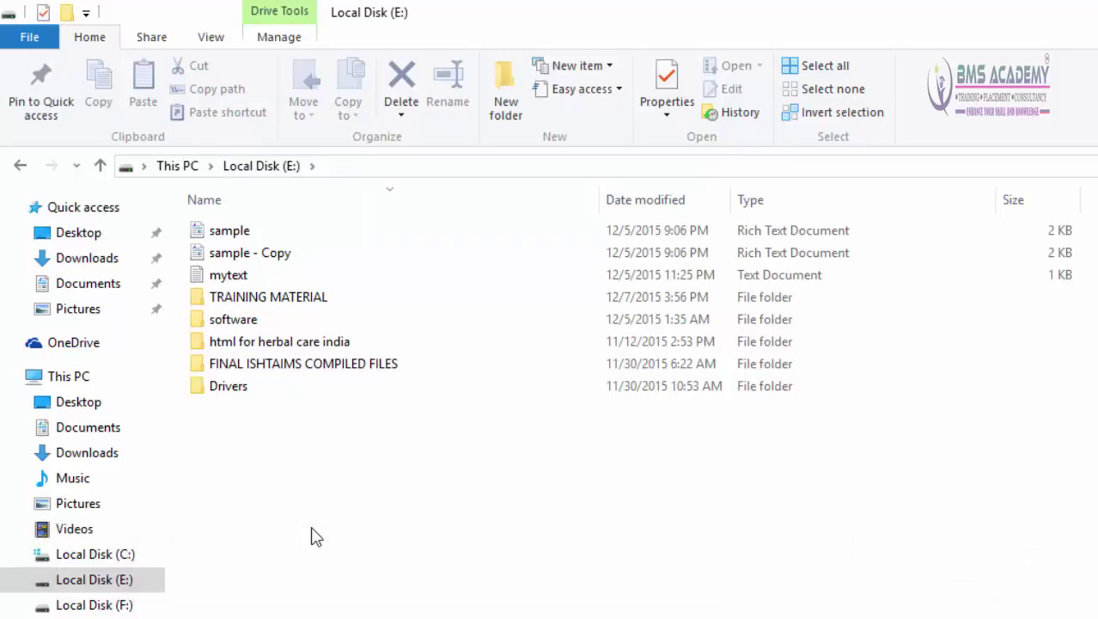
Copy the path of the TRAINING MATERIAL folder in Local Disk (E:)
{"action": "key", "text": "t"}
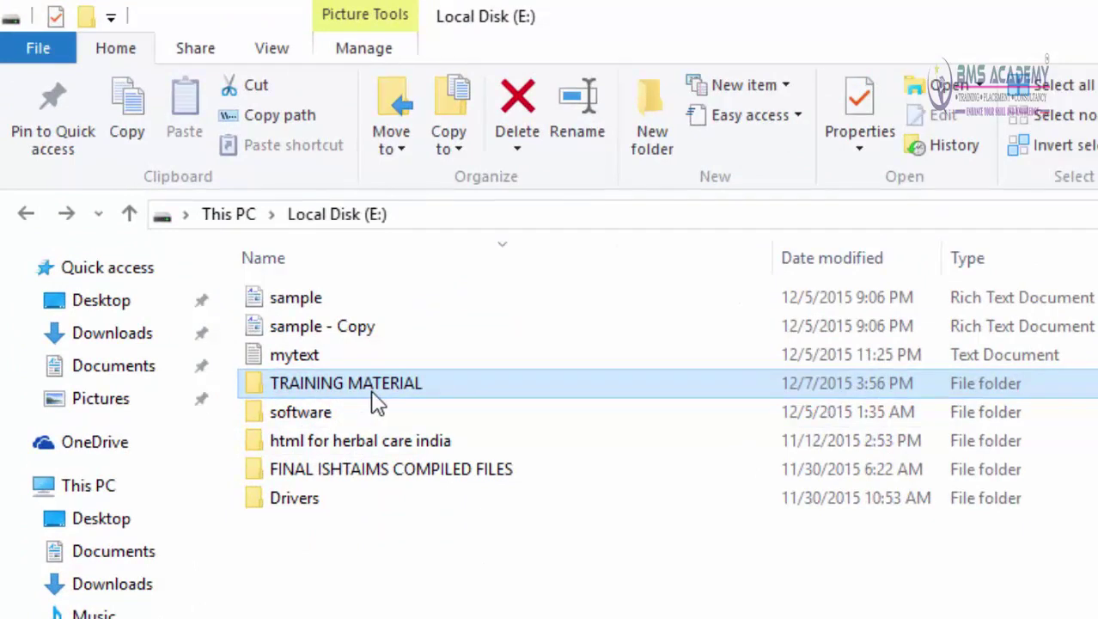
{"action": "mouse_move", "coordinate": [368, 400]}
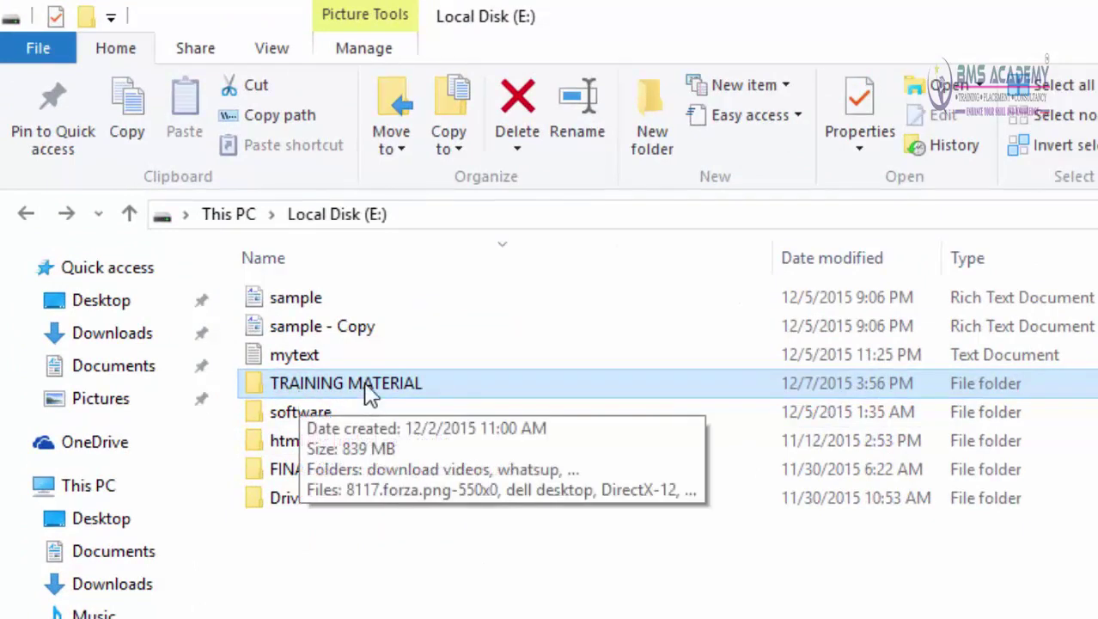
{"action": "left_click", "coordinate": [311, 393]}
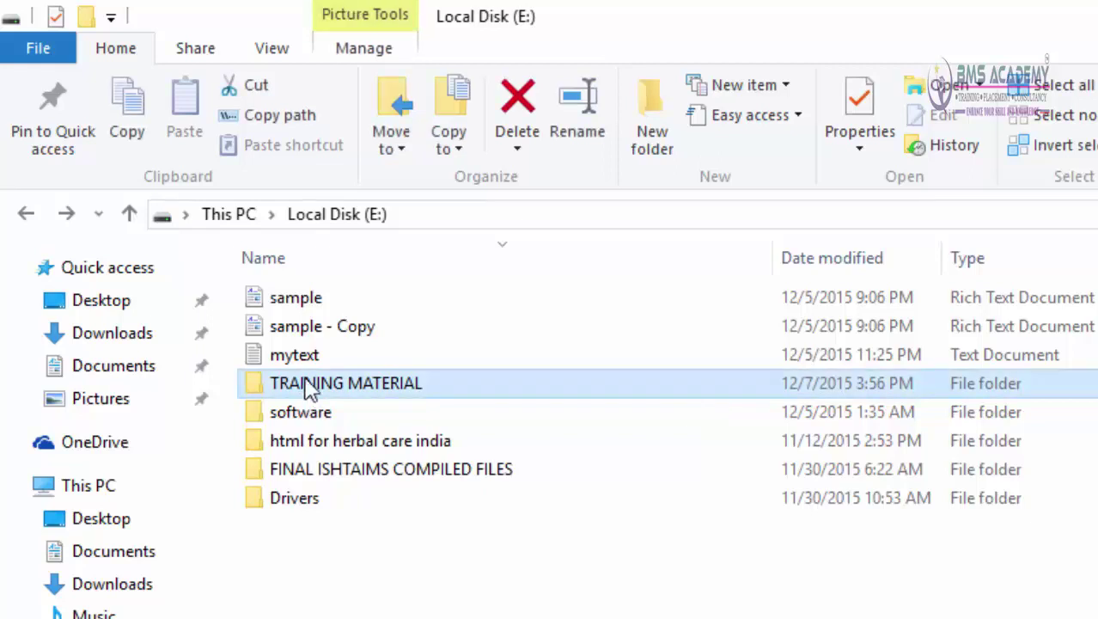
{"action": "left_click", "coordinate": [287, 124]}
Open Notepad and paste the copied path of the TRAINING MATERIAL folder into the blank document
{"action": "key", "text": "super"}
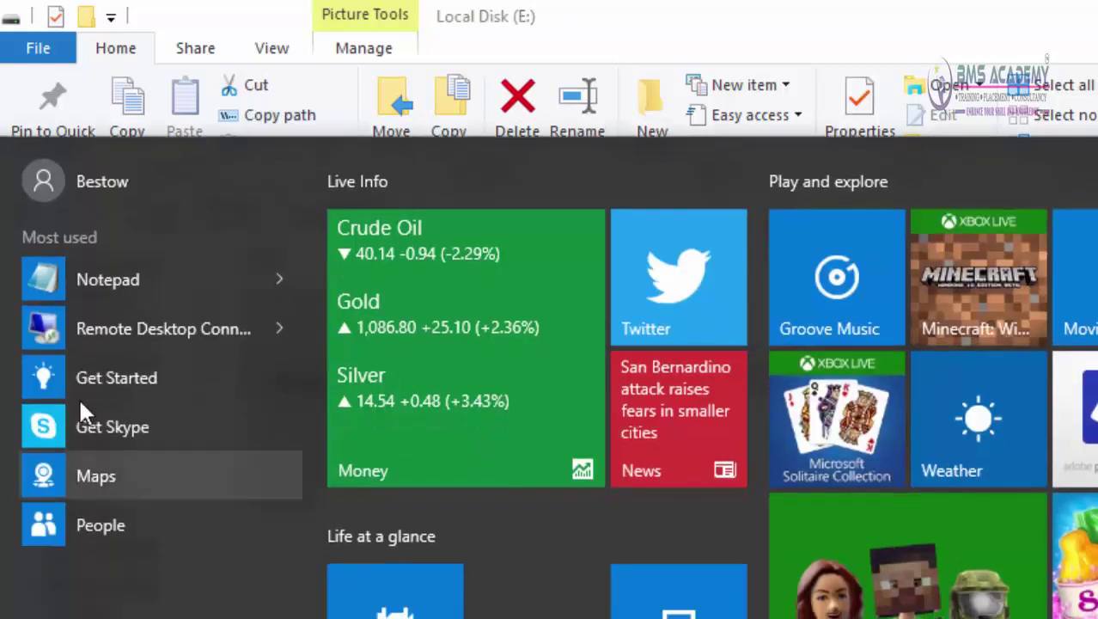
{"action": "left_click", "coordinate": [91, 284]}
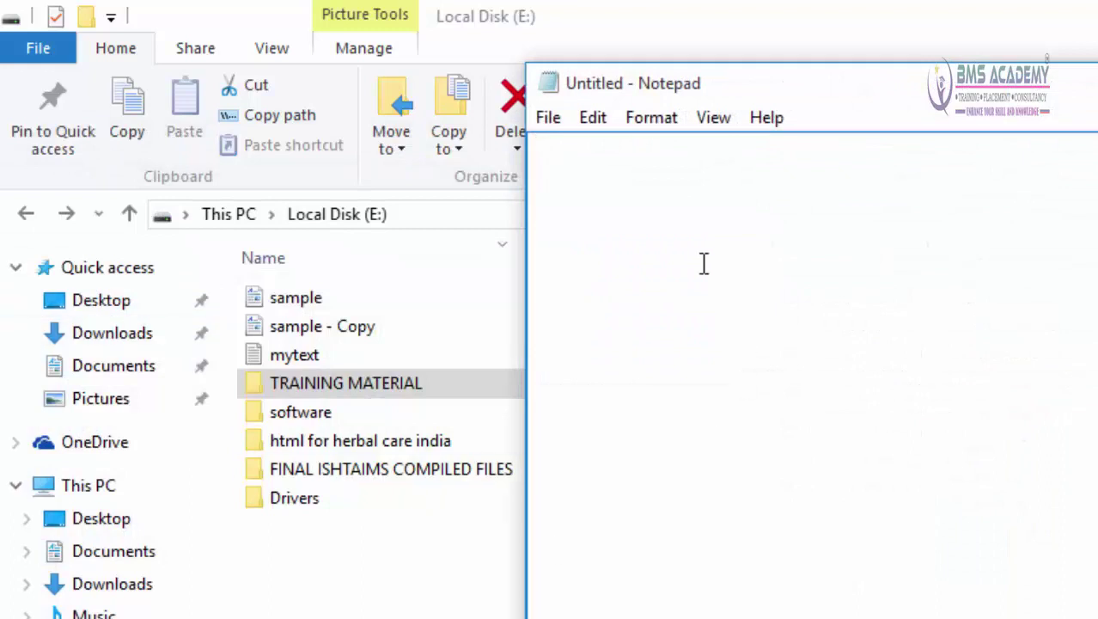
{"action": "right_click", "coordinate": [698, 249]}
{"action": "left_click", "coordinate": [760, 366]}
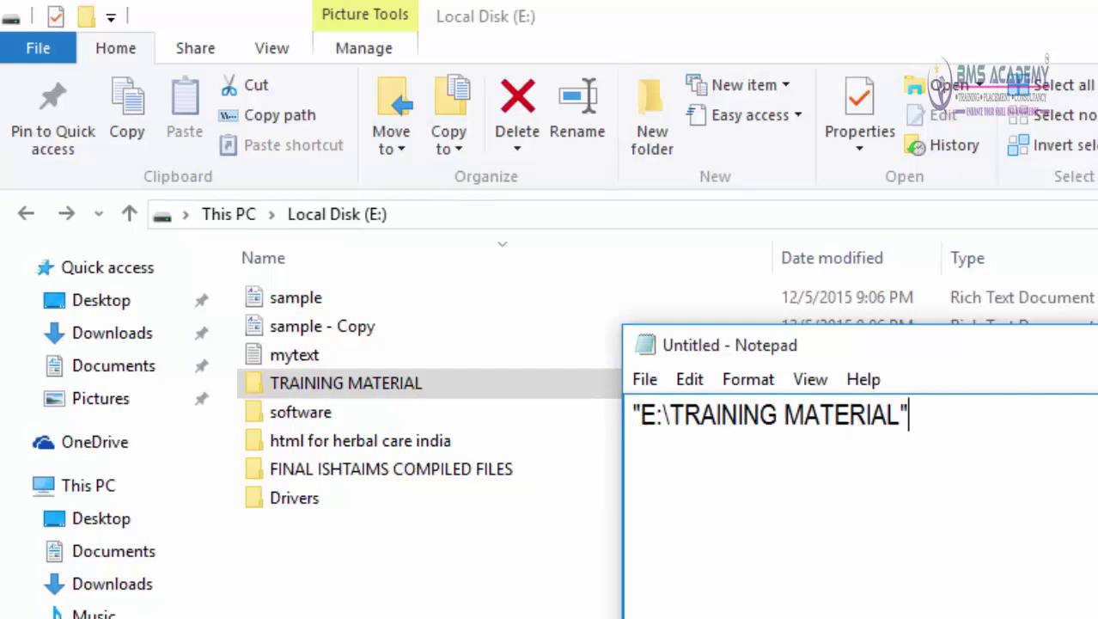
Deselect the folder and show the current location as a full path in the address bar
{"action": "left_click", "coordinate": [436, 576]}
{"action": "left_click", "coordinate": [453, 221]}
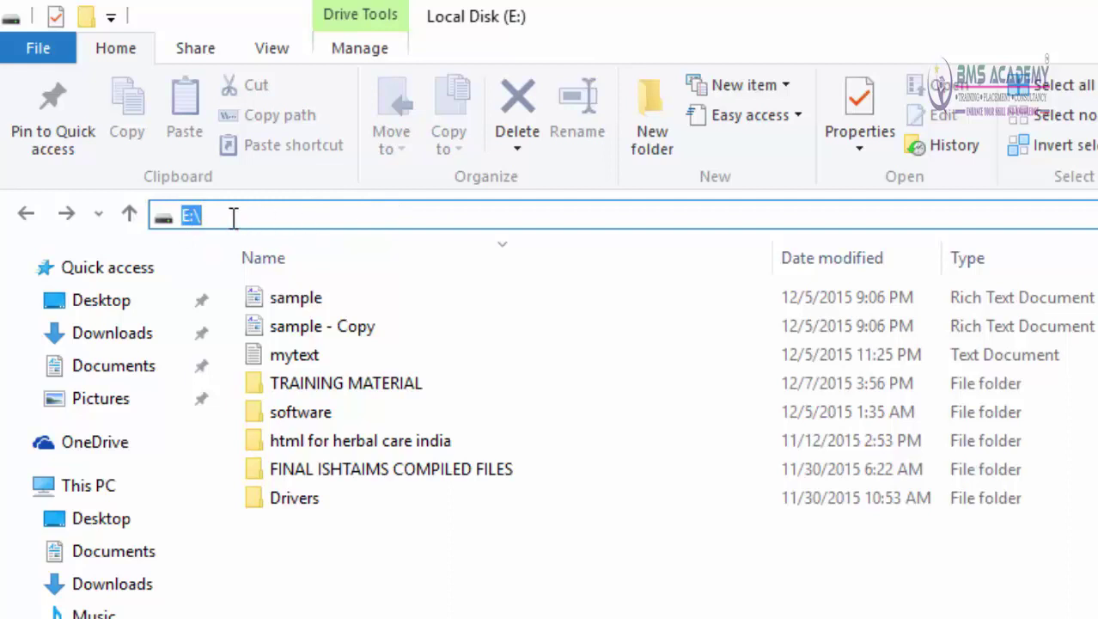
Copy the IMG-20150530-WA0024 picture from the Pictures folder
{"action": "left_click", "coordinate": [101, 397]}
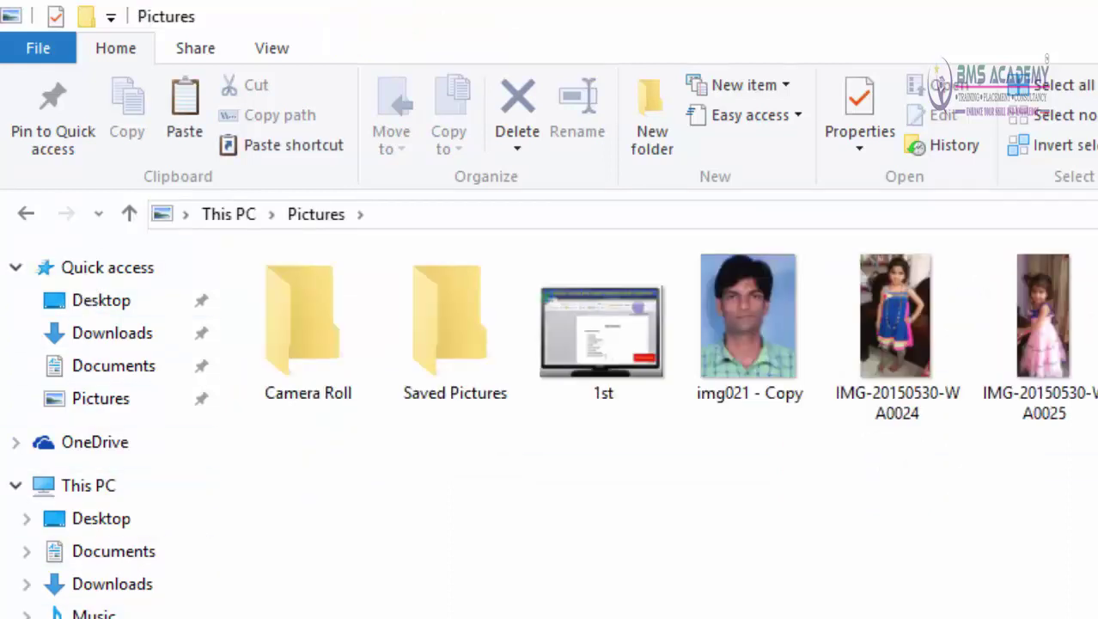
{"action": "left_click", "coordinate": [82, 618]}
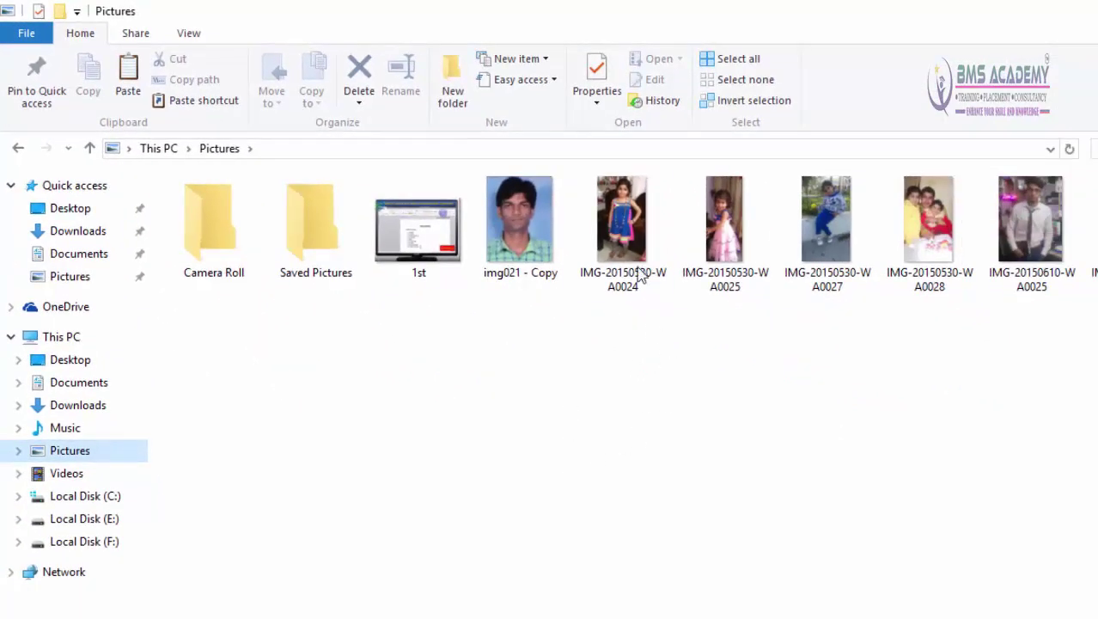
{"action": "left_click", "coordinate": [628, 233]}
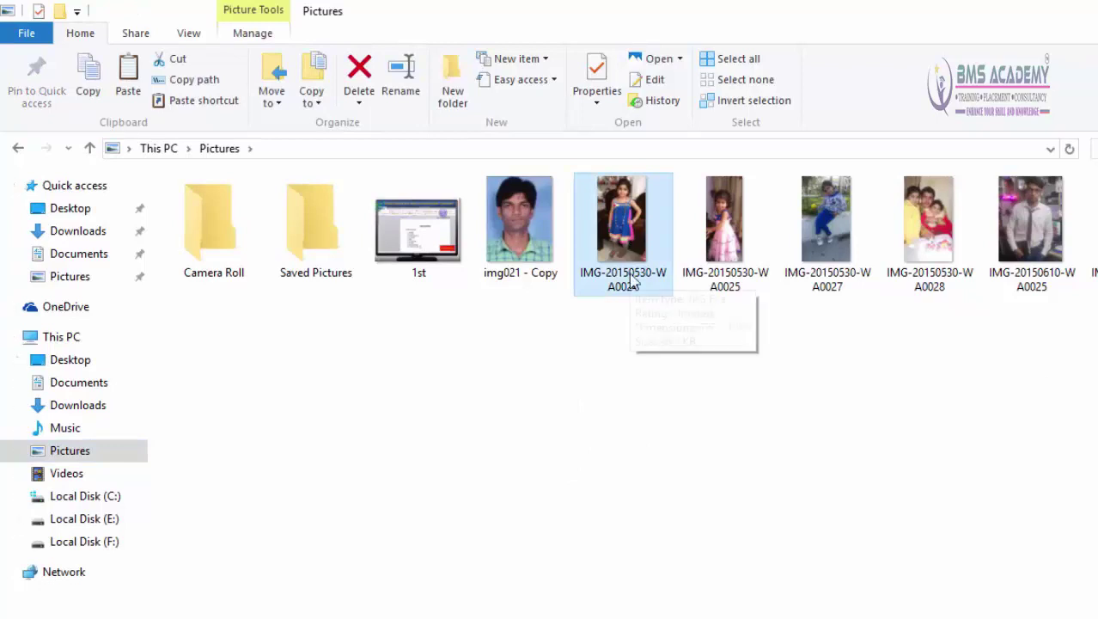
{"action": "left_click", "coordinate": [86, 75]}
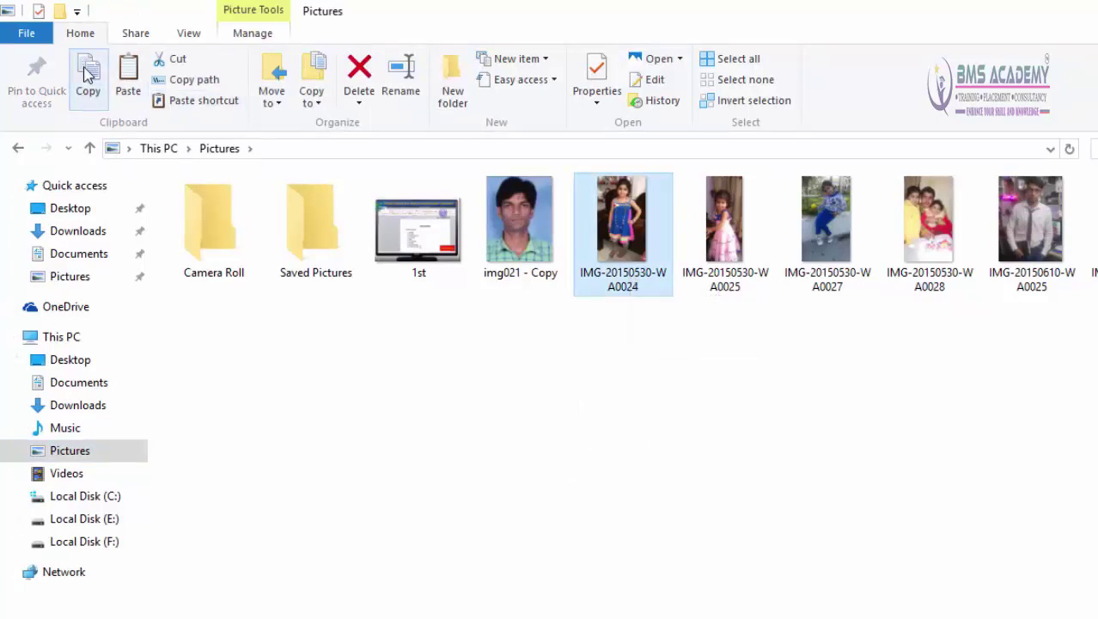
Paste a shortcut to the copied picture into Local Disk (E:) and clear the selection
{"action": "left_click", "coordinate": [82, 519]}
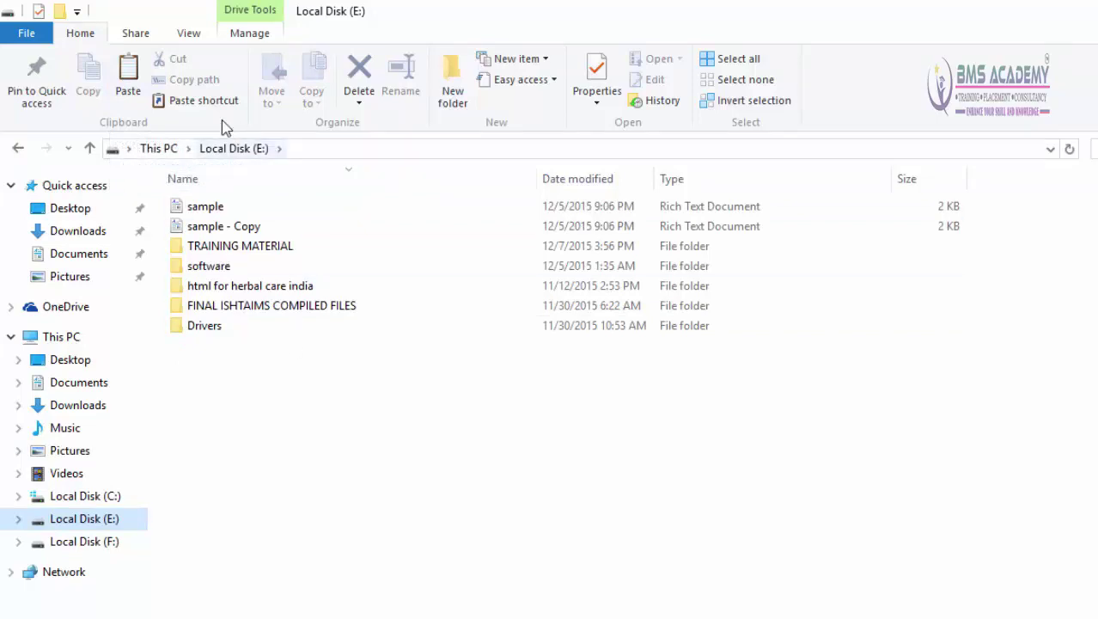
{"action": "left_click", "coordinate": [202, 102]}
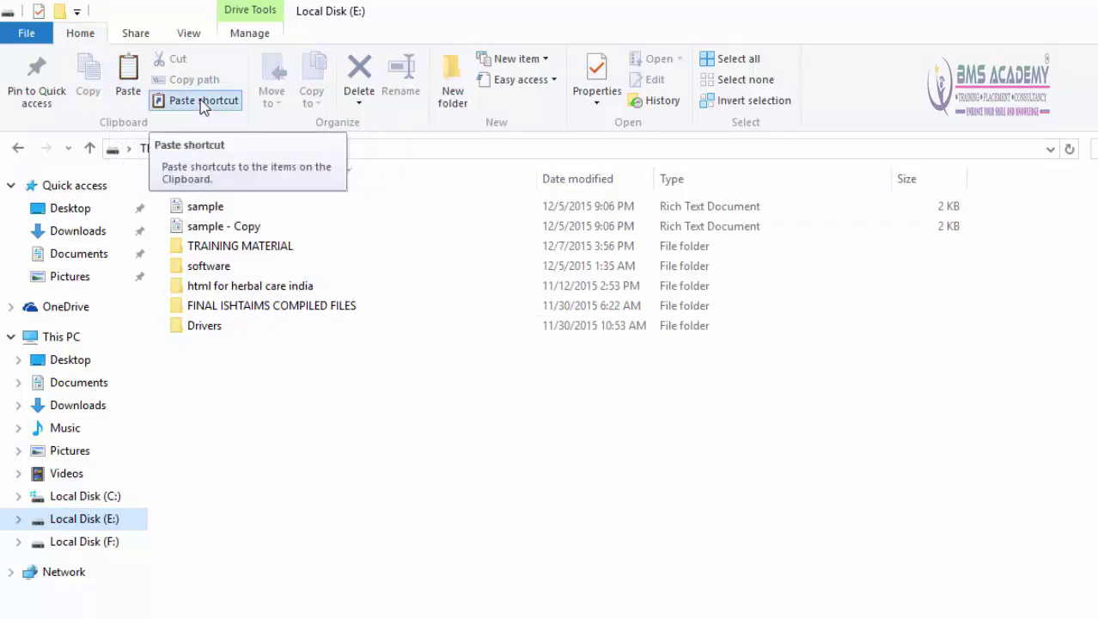
{"action": "left_click", "coordinate": [255, 457]}
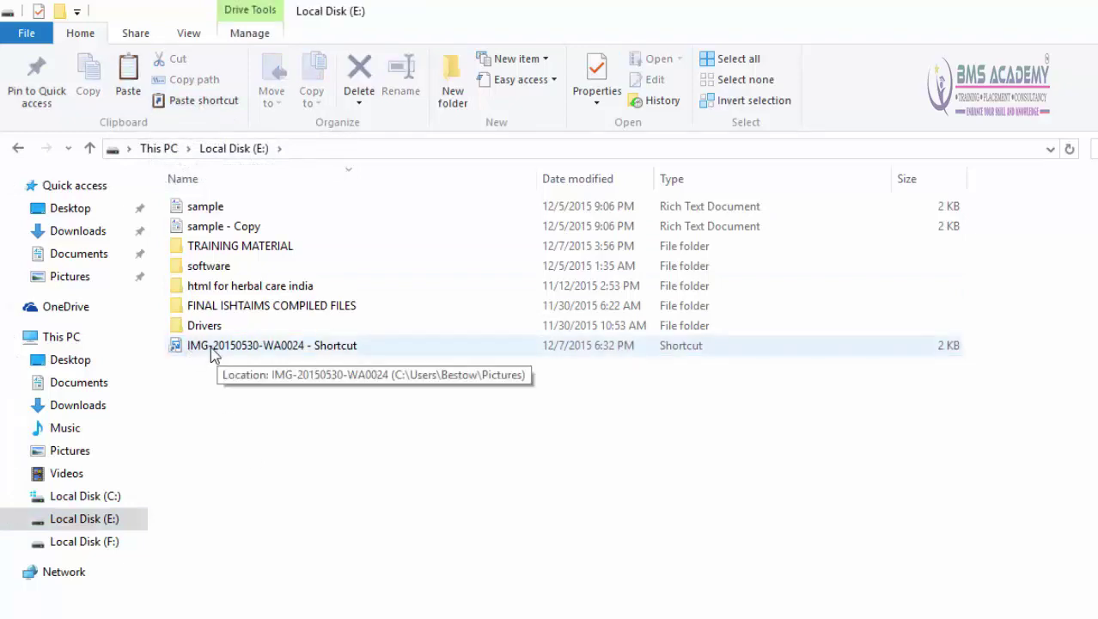
Open the picture through its shortcut in Local Disk (E:), close the viewer and deselect the shortcut
{"action": "double_click", "coordinate": [310, 348]}
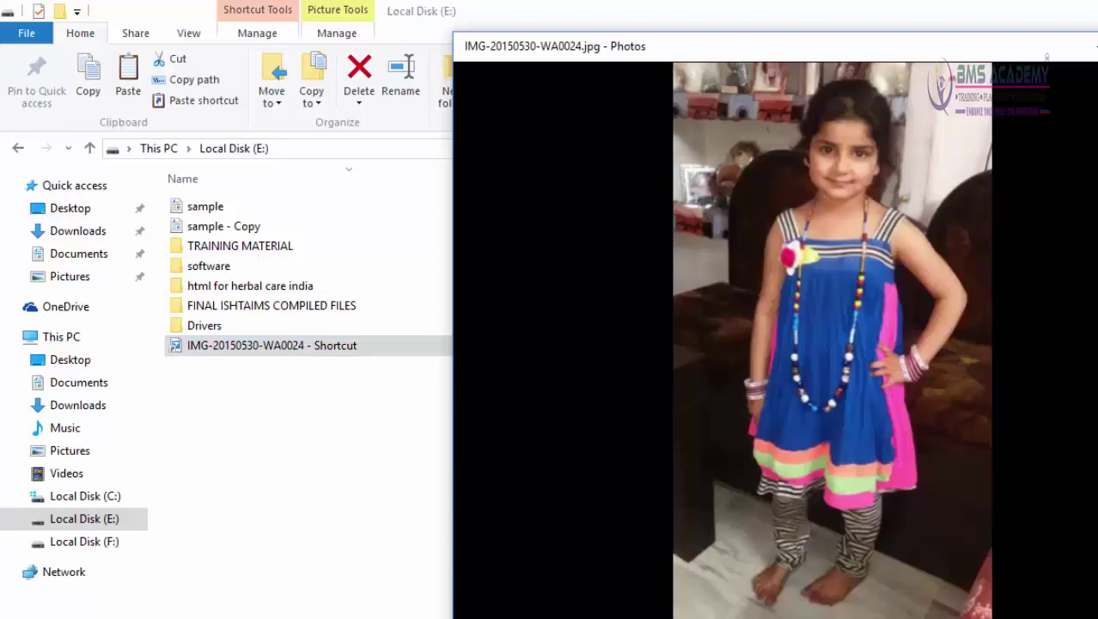
{"action": "left_click", "coordinate": [1078, 46]}
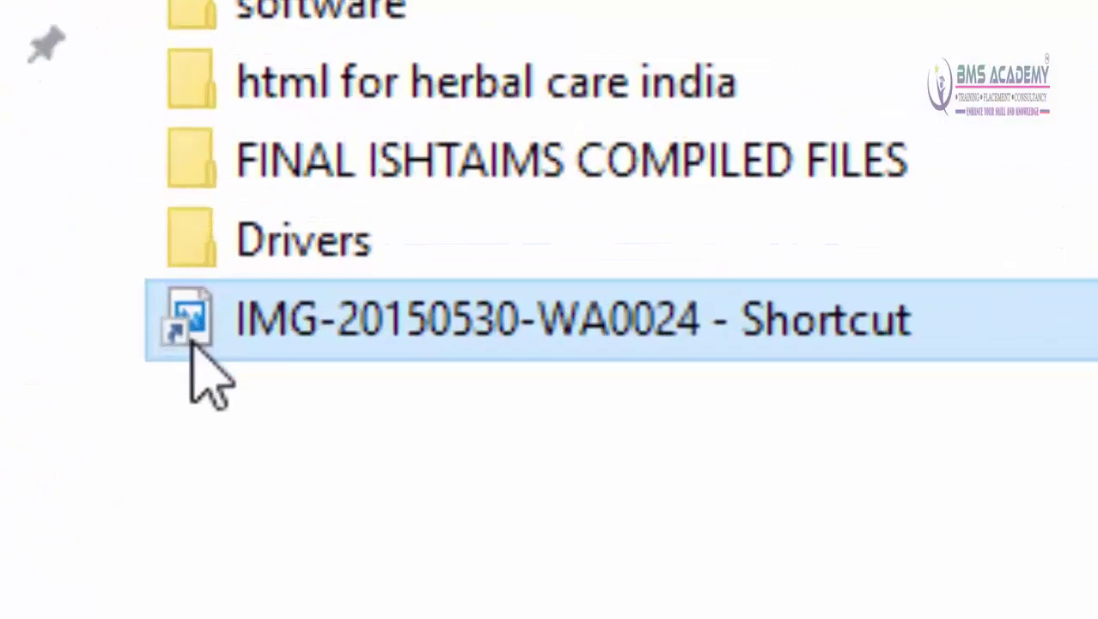
{"action": "mouse_move", "coordinate": [180, 361]}
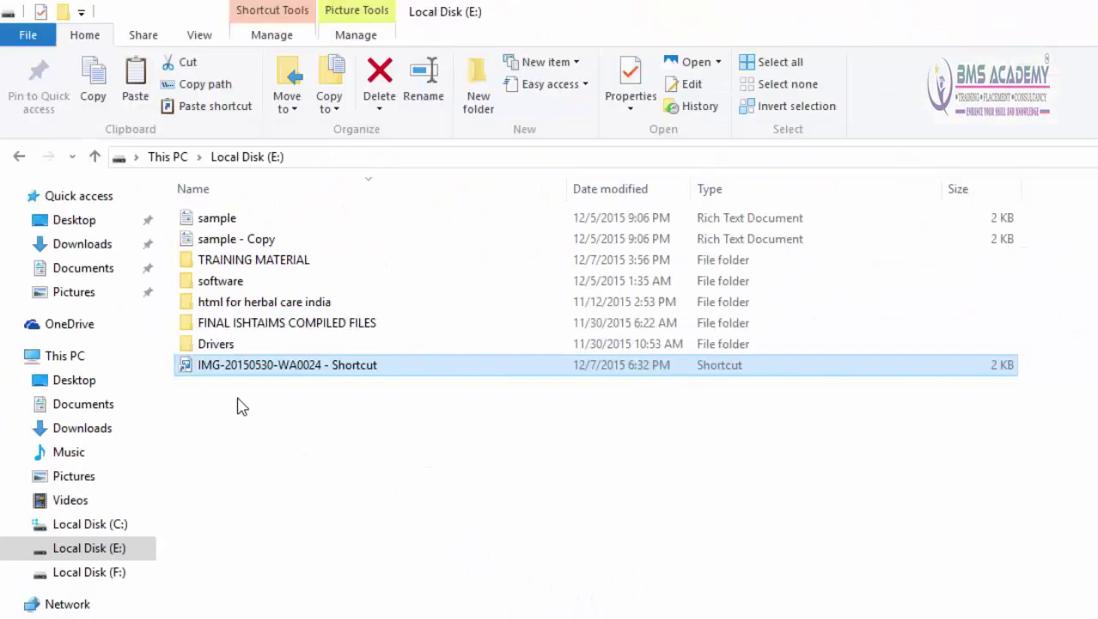
{"action": "left_click", "coordinate": [268, 429]}
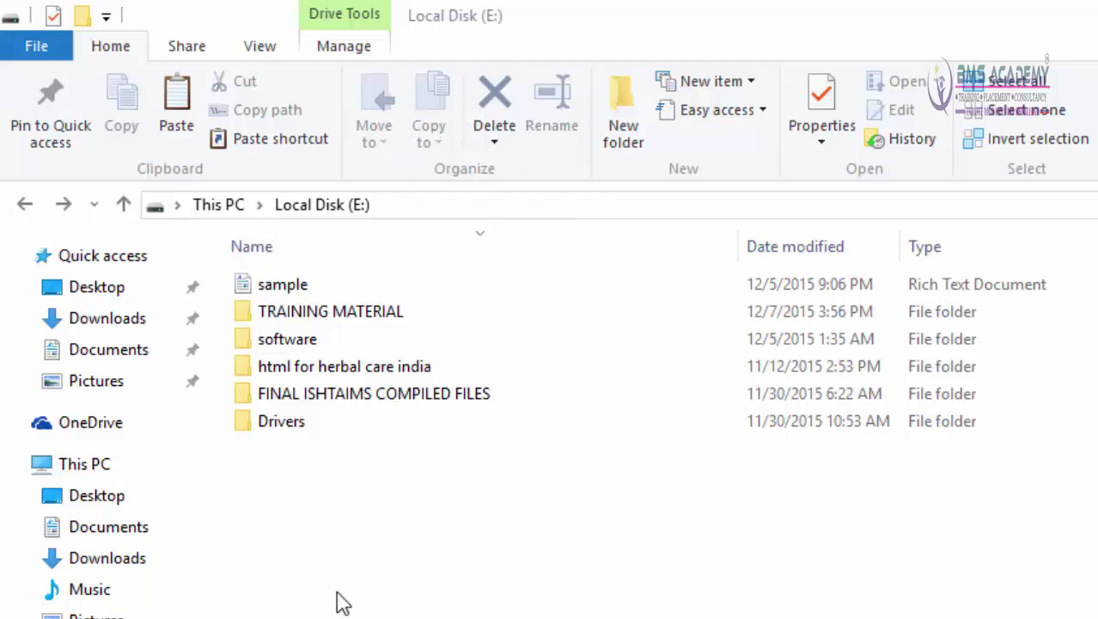
{"action": "left_click", "coordinate": [275, 292]}
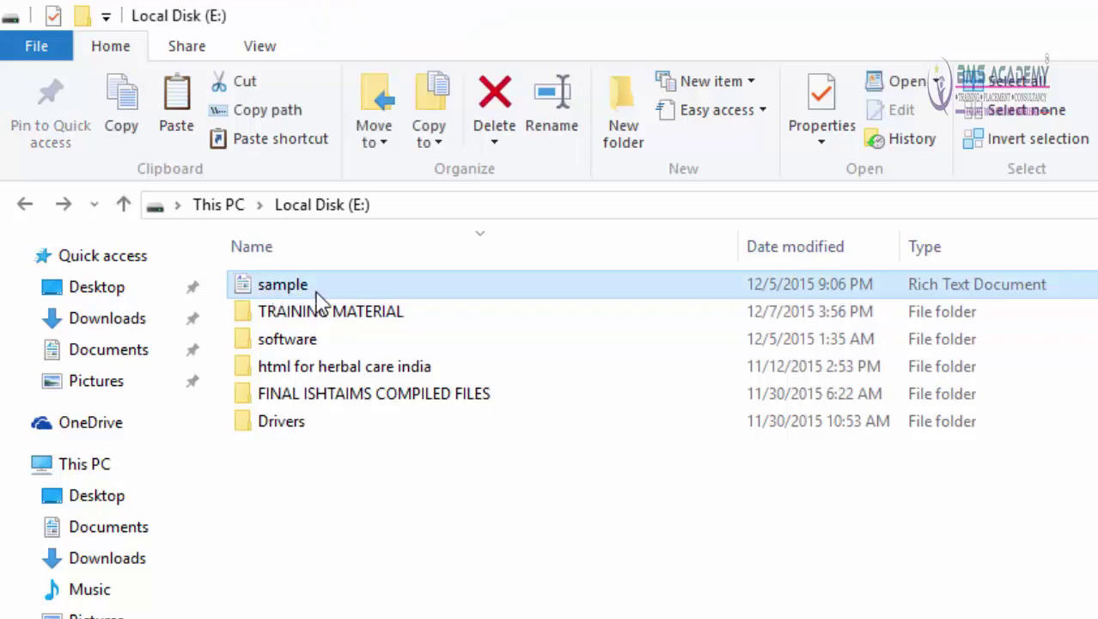
{"action": "left_click", "coordinate": [375, 135]}
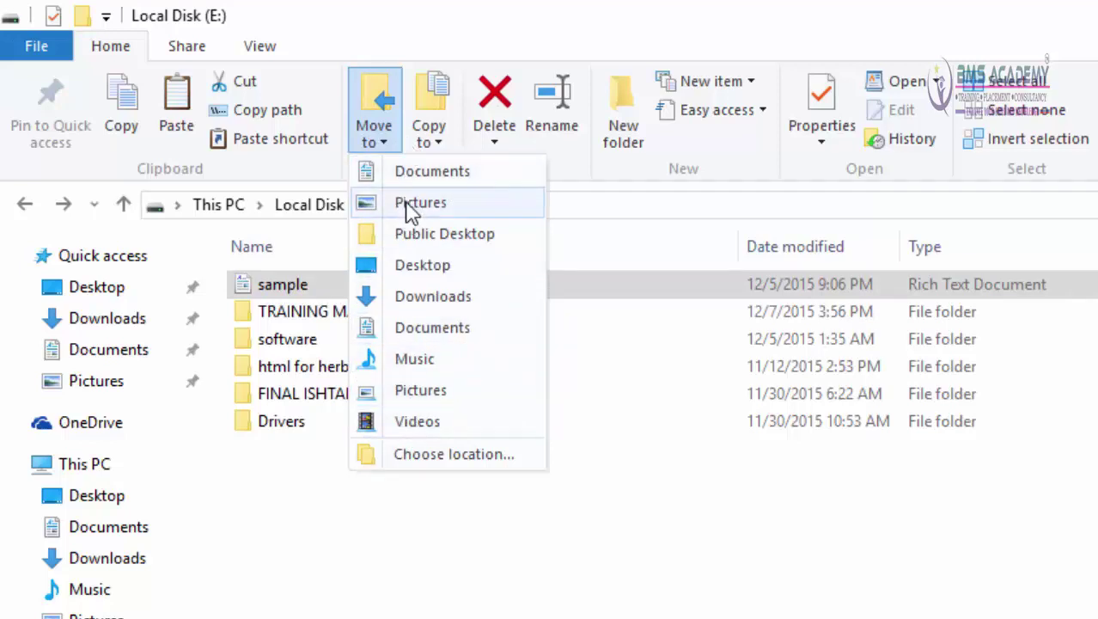
{"action": "left_click", "coordinate": [418, 458]}
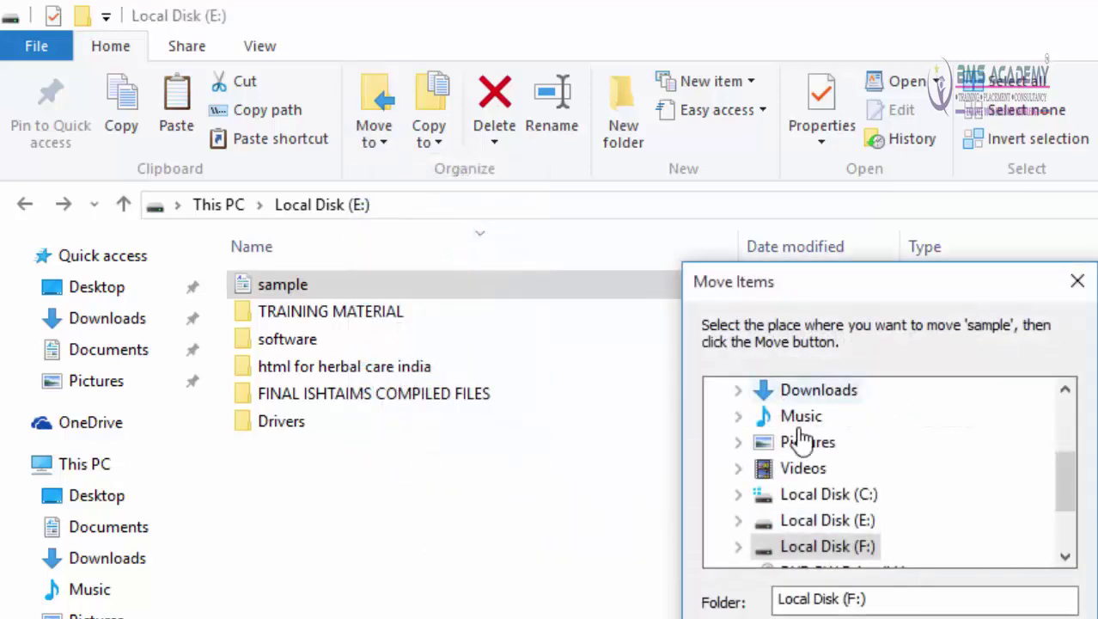
{"action": "left_click", "coordinate": [946, 618]}
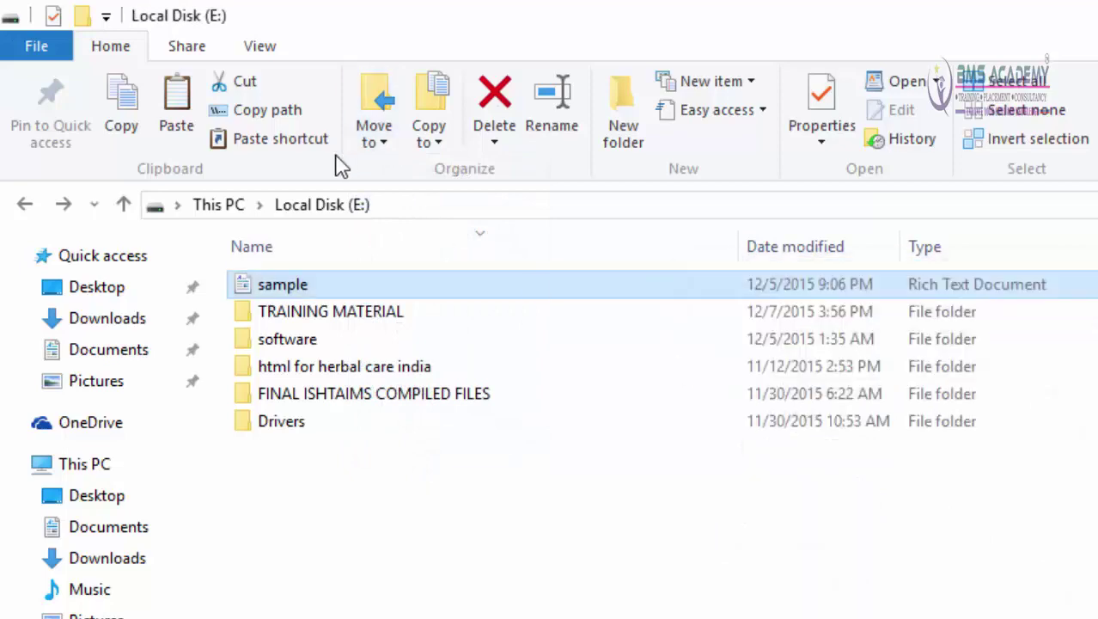
Move the selected sample file from Local Disk (E:) to the Desktop, check the desktop and return to the folder window
{"action": "left_click", "coordinate": [388, 140]}
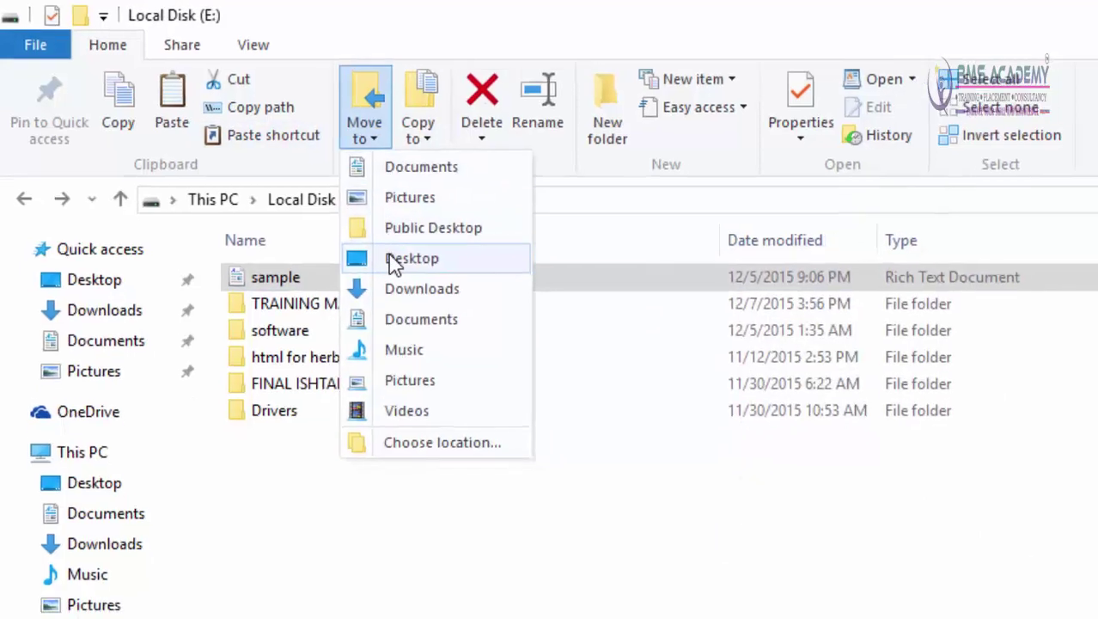
{"action": "left_click", "coordinate": [394, 258]}
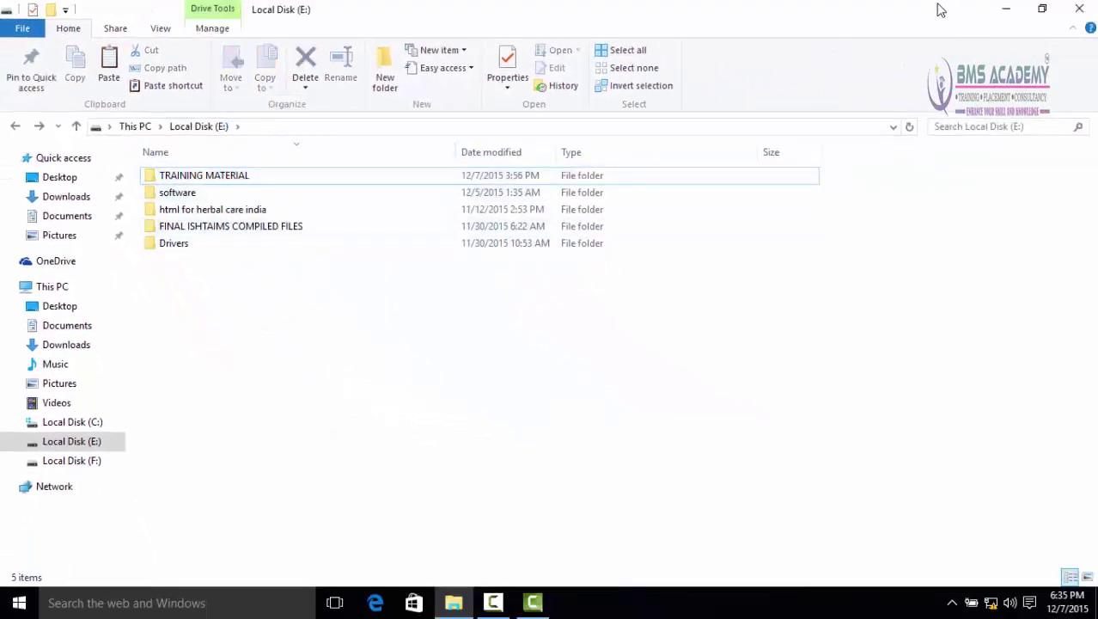
{"action": "left_click", "coordinate": [1005, 12]}
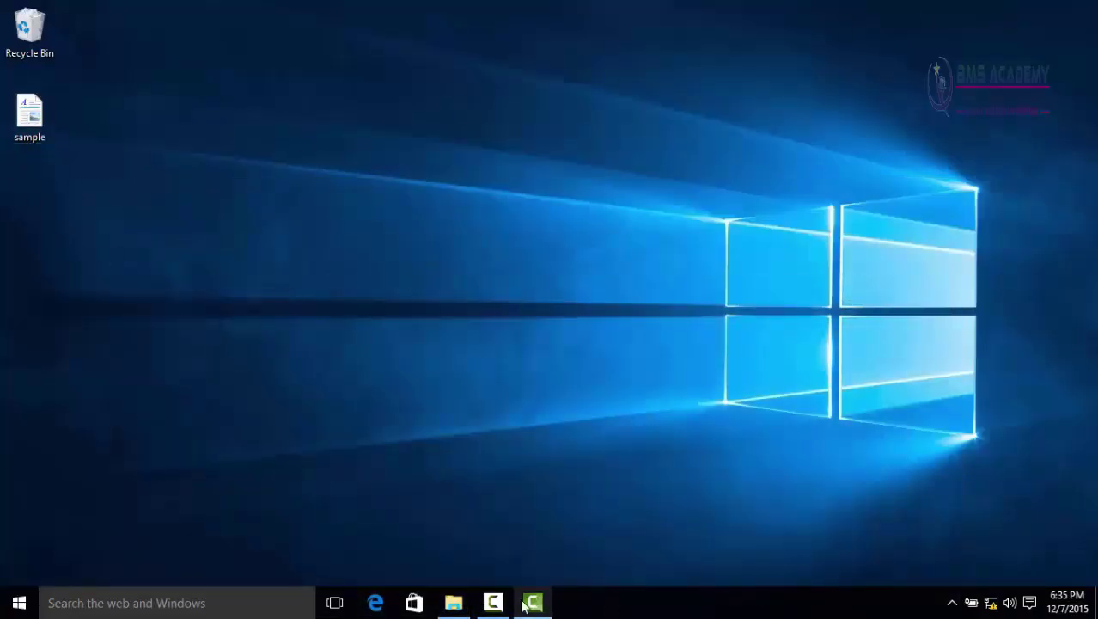
{"action": "left_click", "coordinate": [454, 602]}
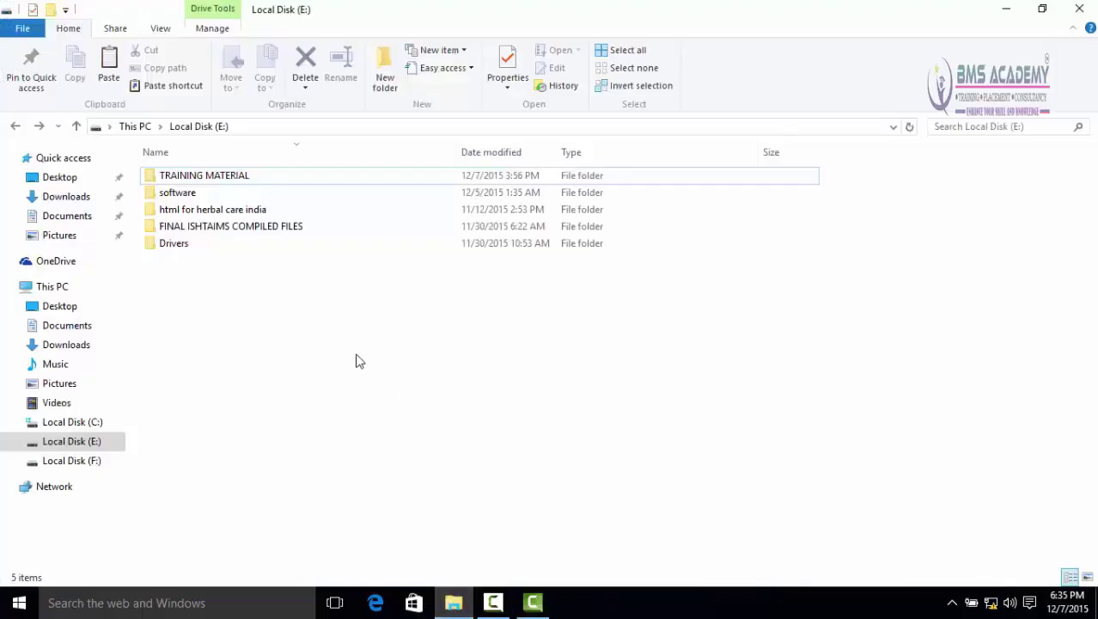
Undo the move of the sample file
{"action": "right_click", "coordinate": [891, 314]}
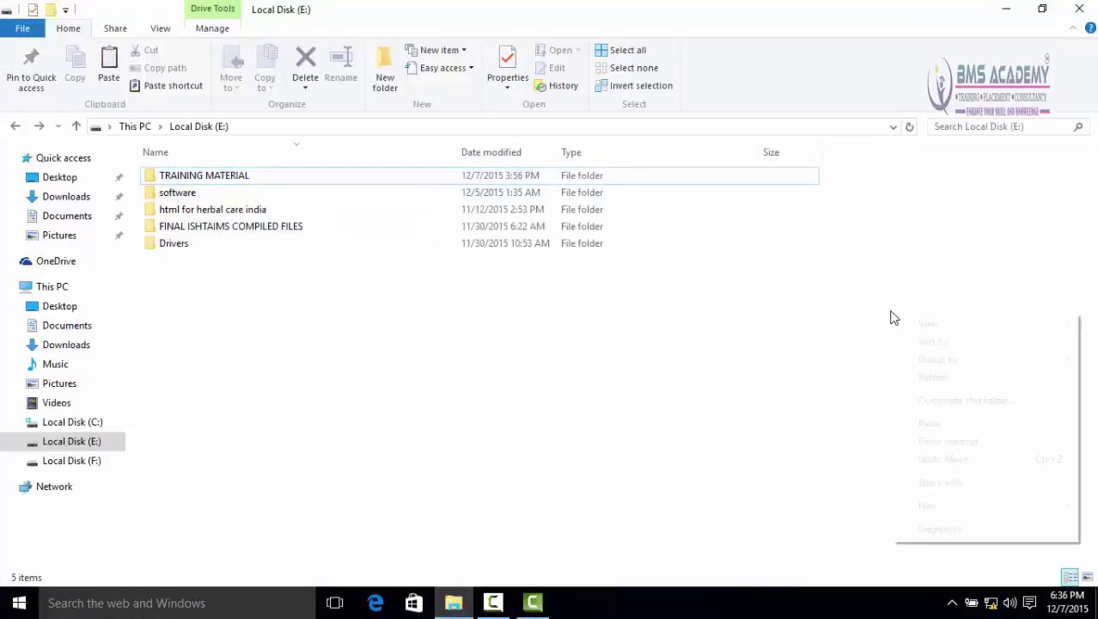
{"action": "left_click", "coordinate": [949, 464]}
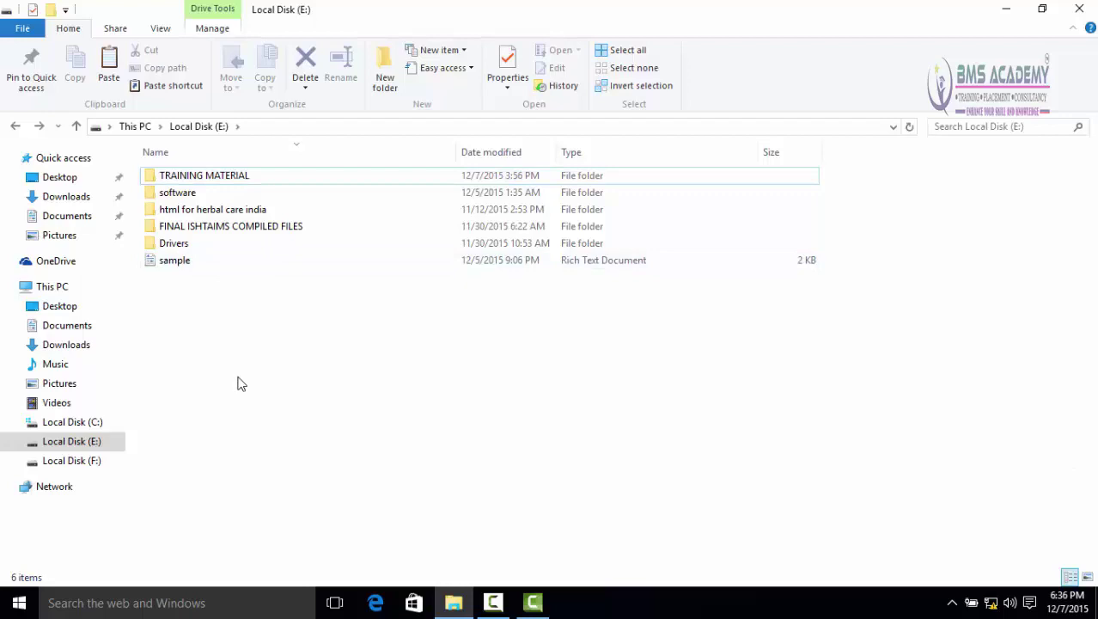
Start copying the sample file from Local Disk (E:) to a chosen location and pick Documents as the destination
{"action": "left_click", "coordinate": [192, 265]}
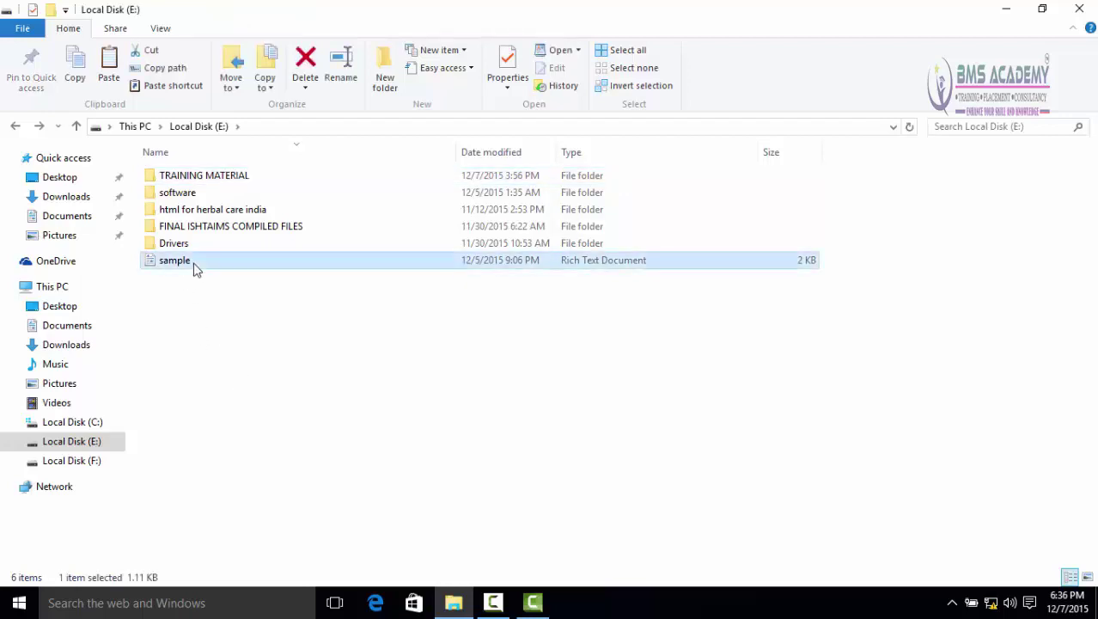
{"action": "left_click", "coordinate": [266, 86]}
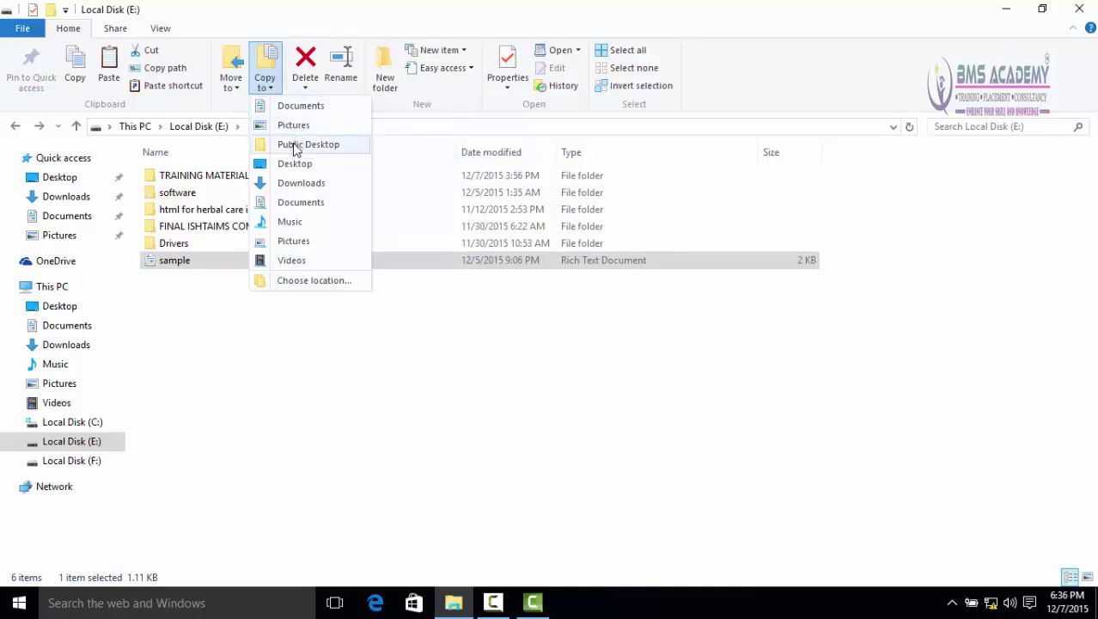
{"action": "left_click", "coordinate": [318, 283]}
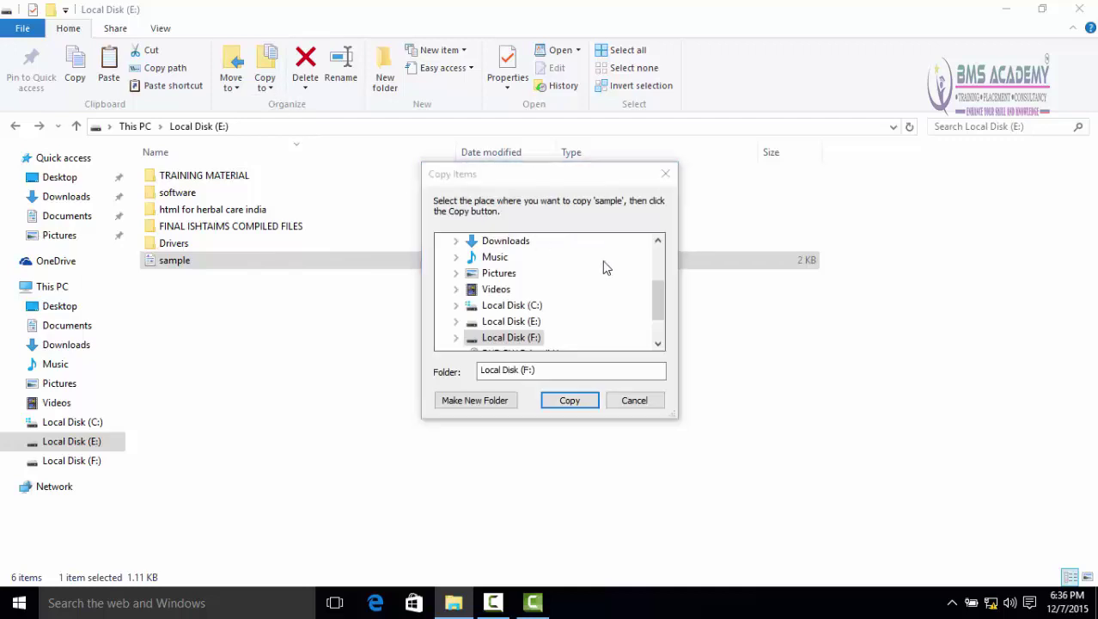
{"action": "left_click_drag", "start_coordinate": [660, 293], "coordinate": [659, 263]}
{"action": "left_click", "coordinate": [515, 275]}
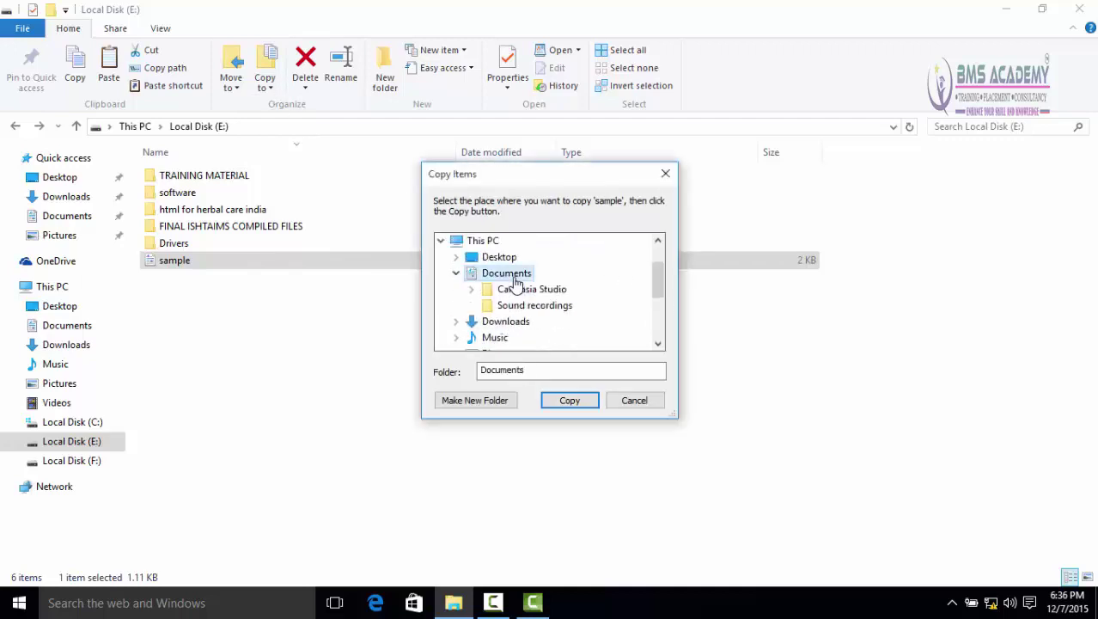
Make a new folder named NEW FILES inside Documents and copy the sample file into it
{"action": "left_click", "coordinate": [486, 399]}
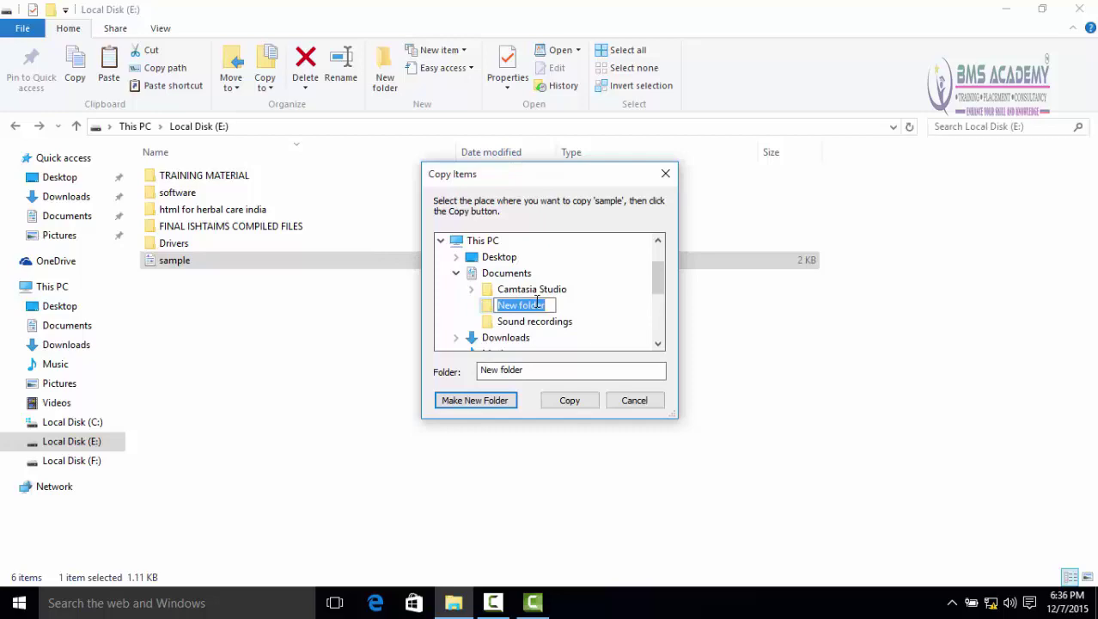
{"action": "type", "text": "NEW"}
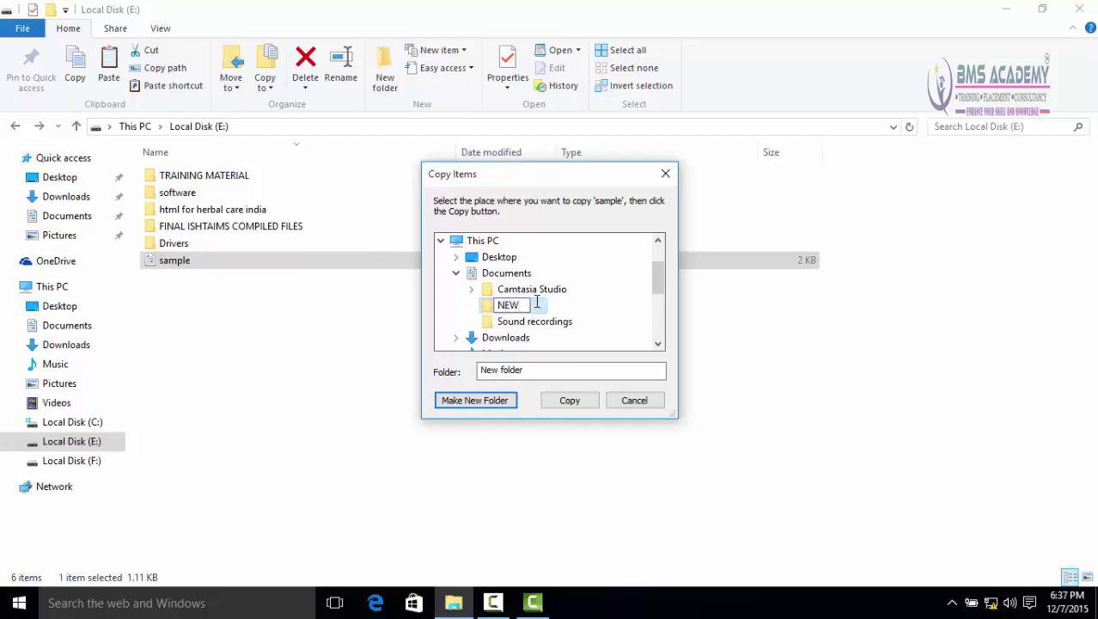
{"action": "type", "text": " FIL"}
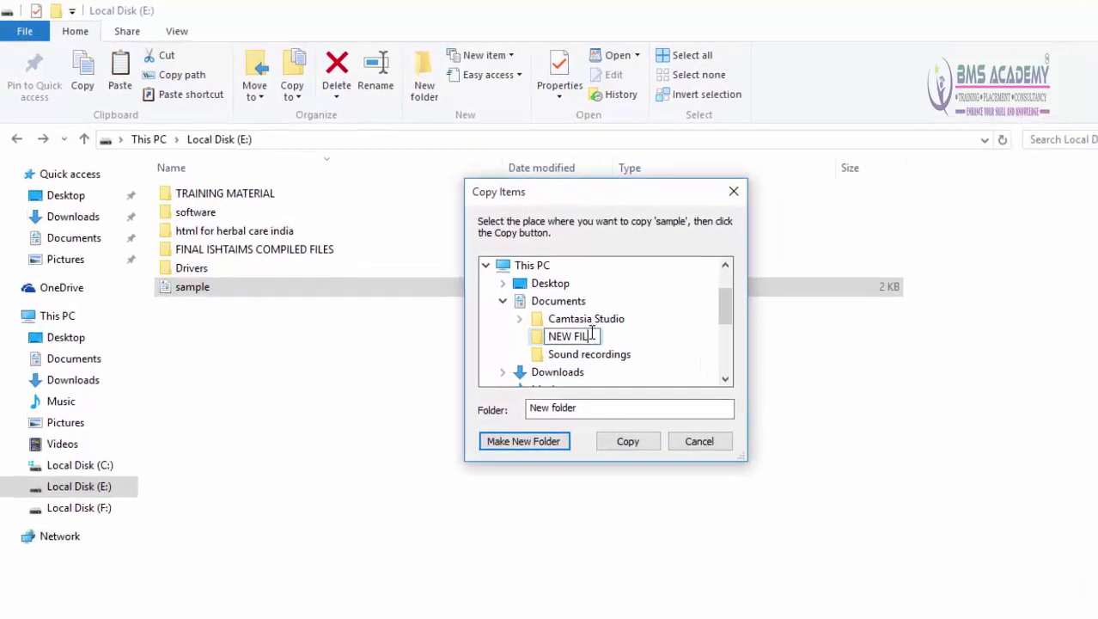
{"action": "type", "text": "ES"}
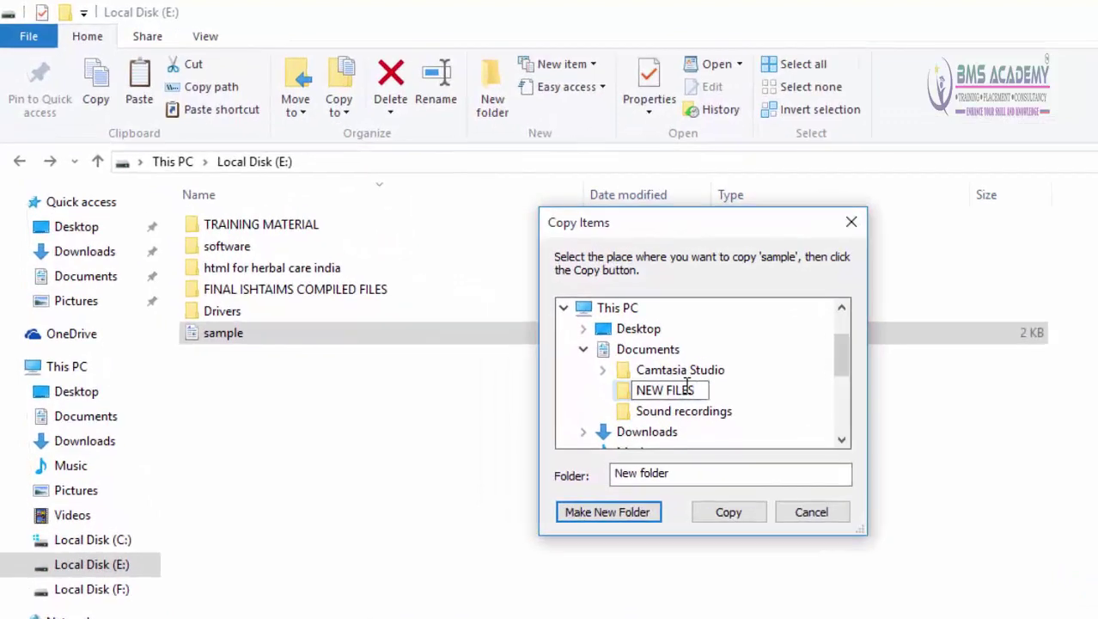
{"action": "key", "text": "Escape"}
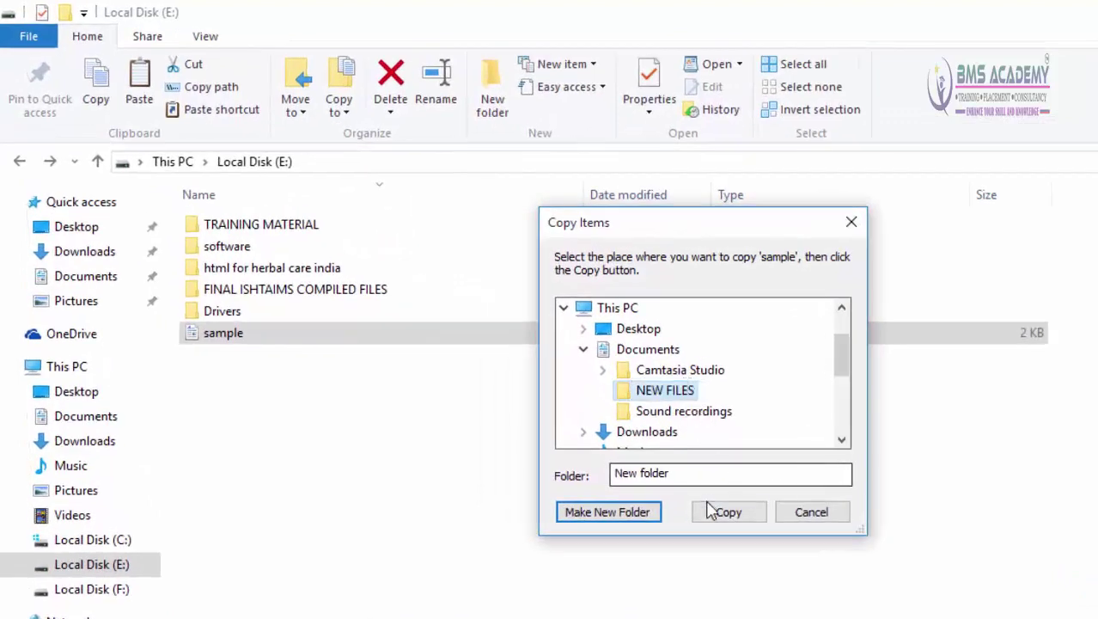
{"action": "left_click", "coordinate": [712, 517]}
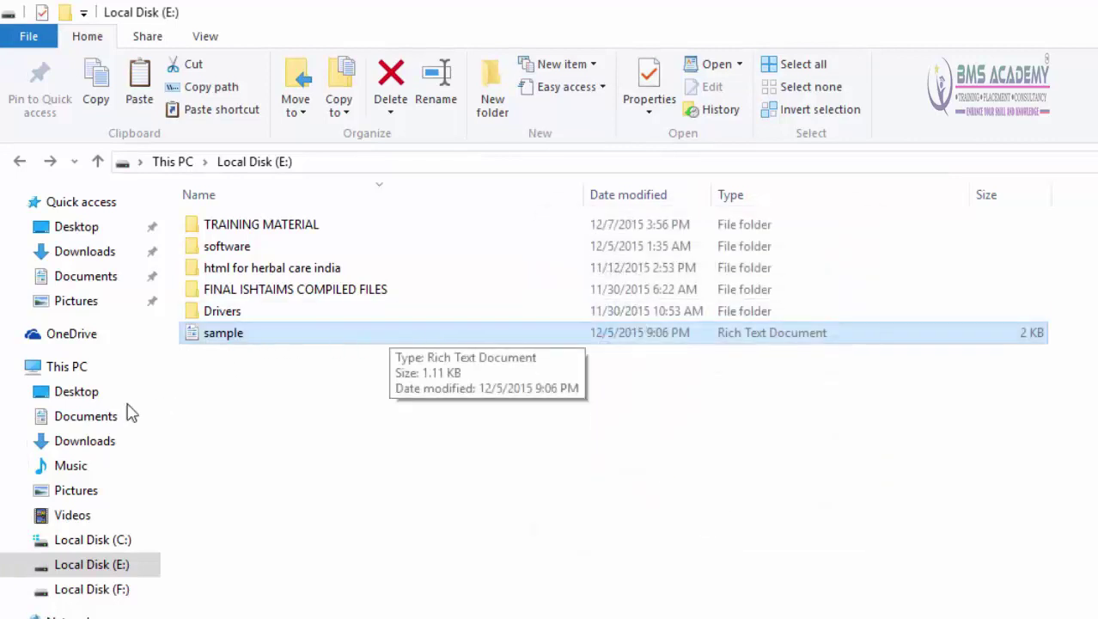
Open the NEW FILES folder in Documents and delete the sample file inside it
{"action": "left_click", "coordinate": [86, 280]}
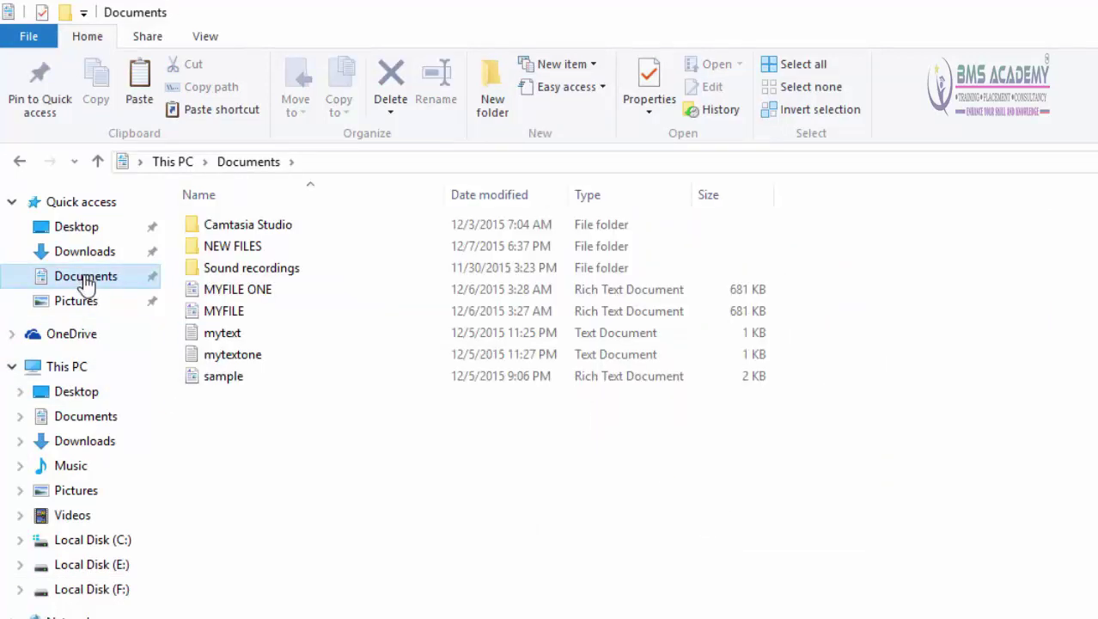
{"action": "double_click", "coordinate": [208, 246]}
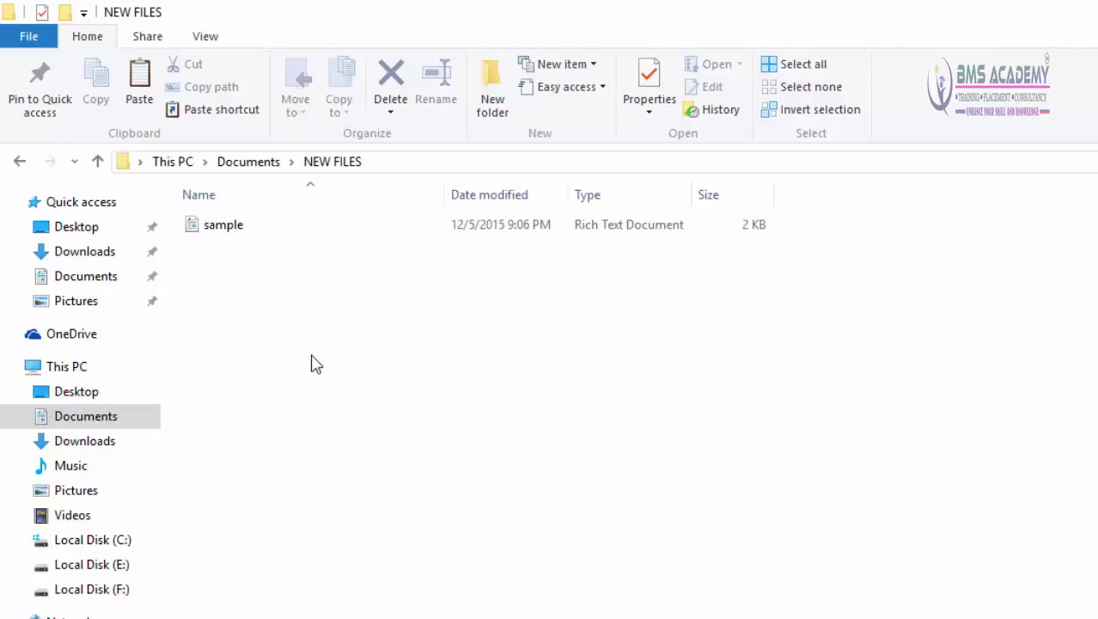
{"action": "left_click", "coordinate": [226, 229]}
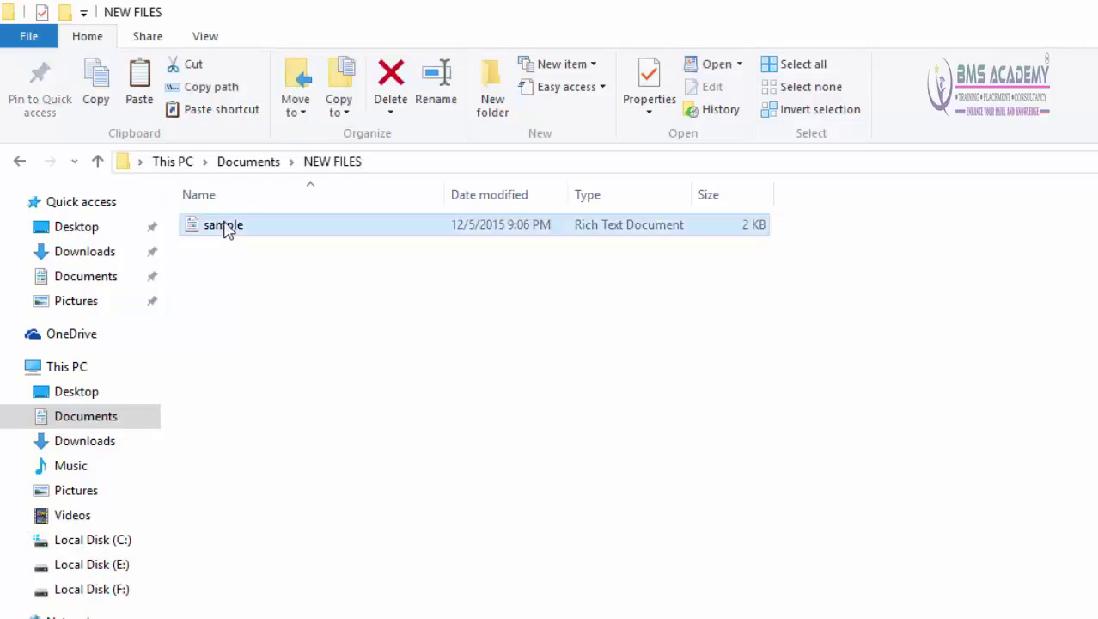
{"action": "left_click", "coordinate": [407, 76]}
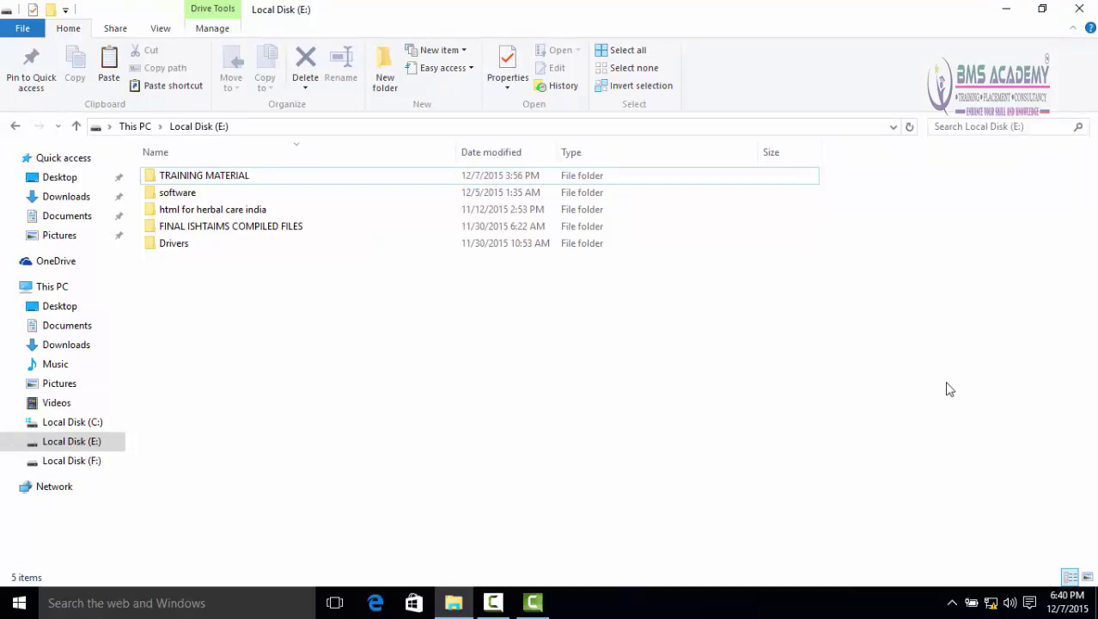
Restore the deleted sample Rich Text Document from the Recycle Bin and close the Recycle Bin window
{"action": "left_click", "coordinate": [1004, 9]}
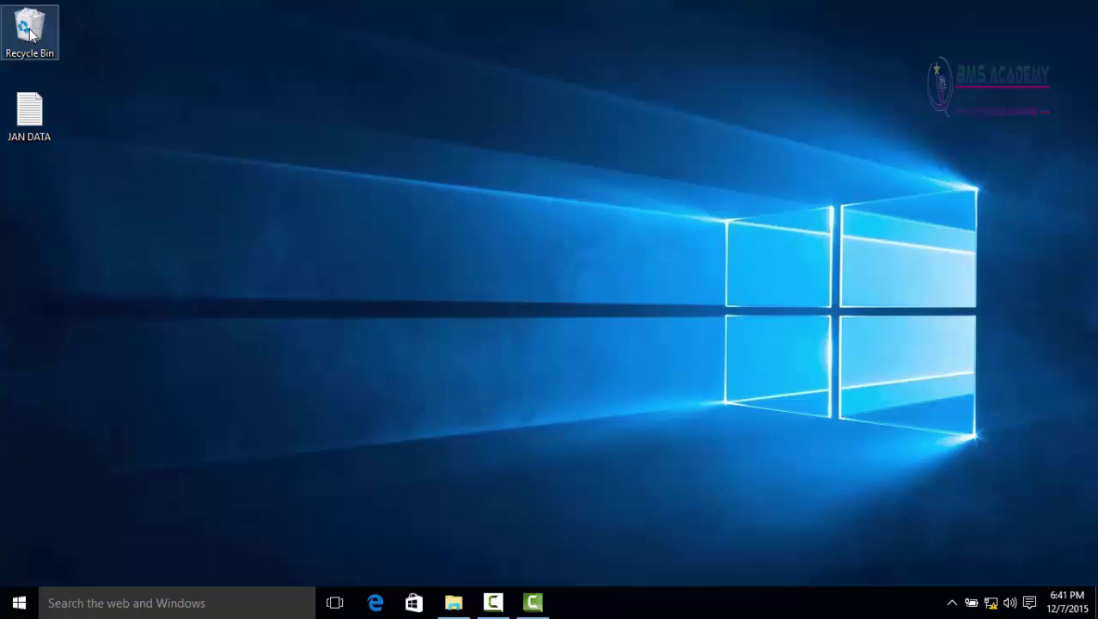
{"action": "double_click", "coordinate": [30, 33]}
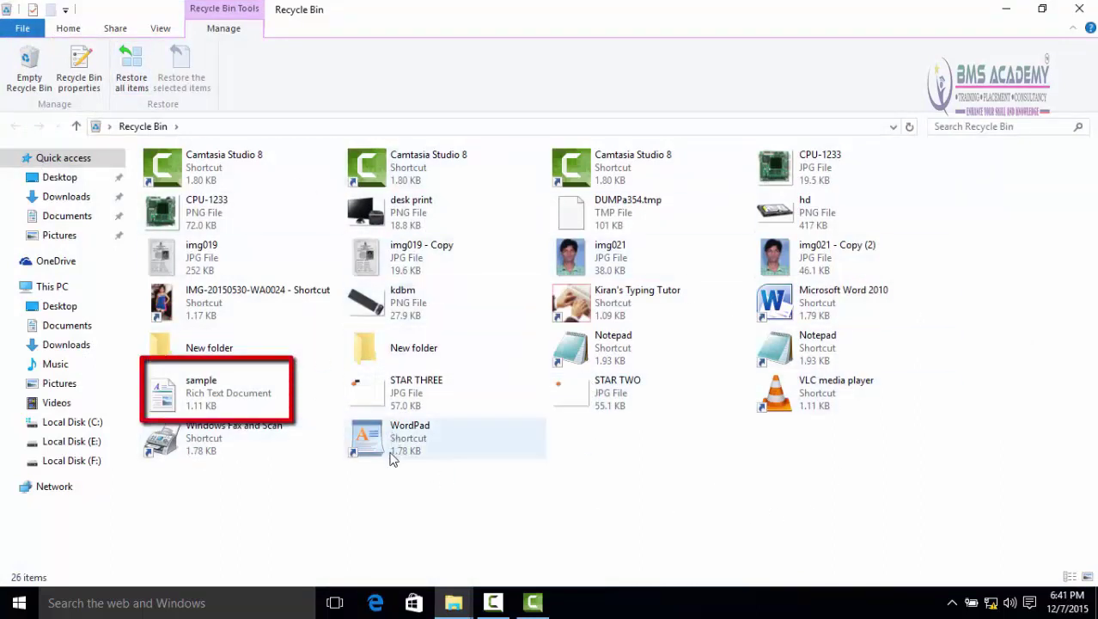
{"action": "left_click", "coordinate": [196, 397]}
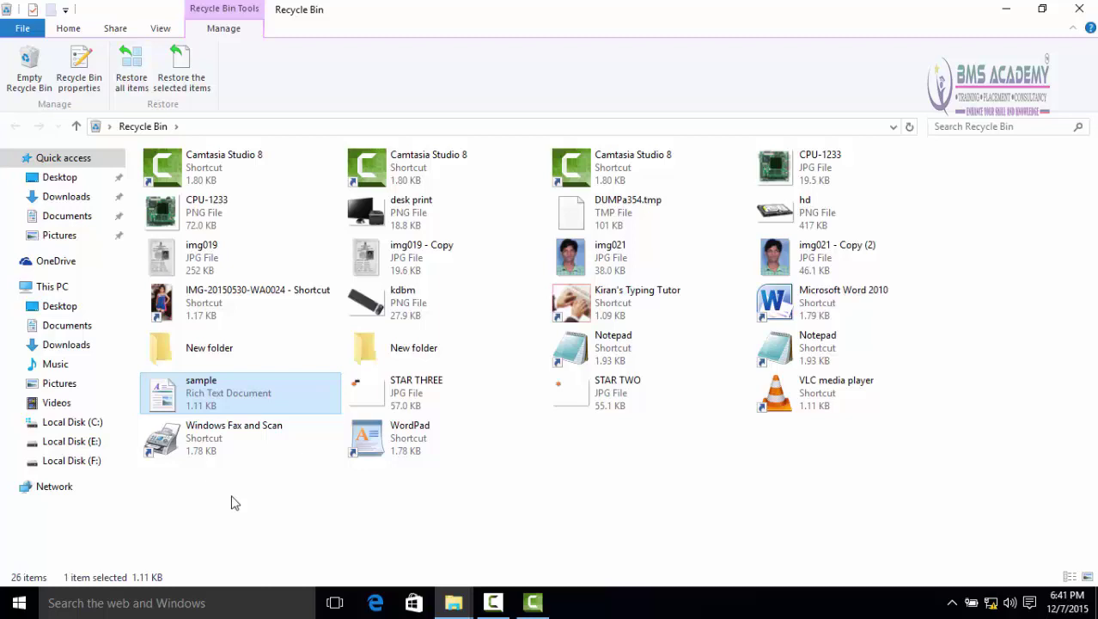
{"action": "right_click", "coordinate": [175, 396]}
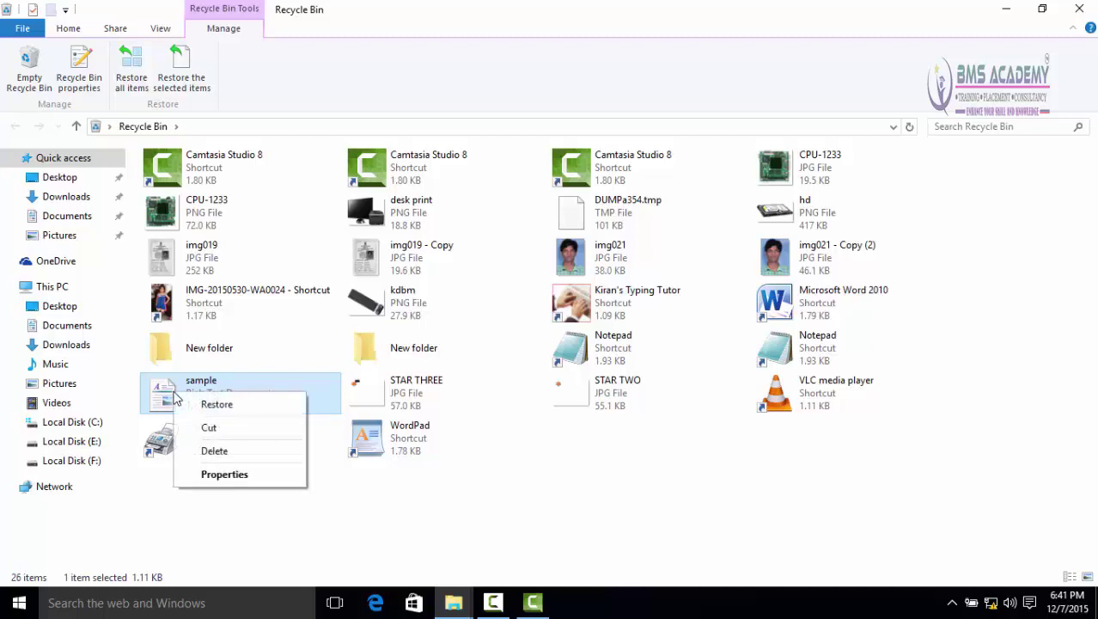
{"action": "left_click", "coordinate": [220, 406]}
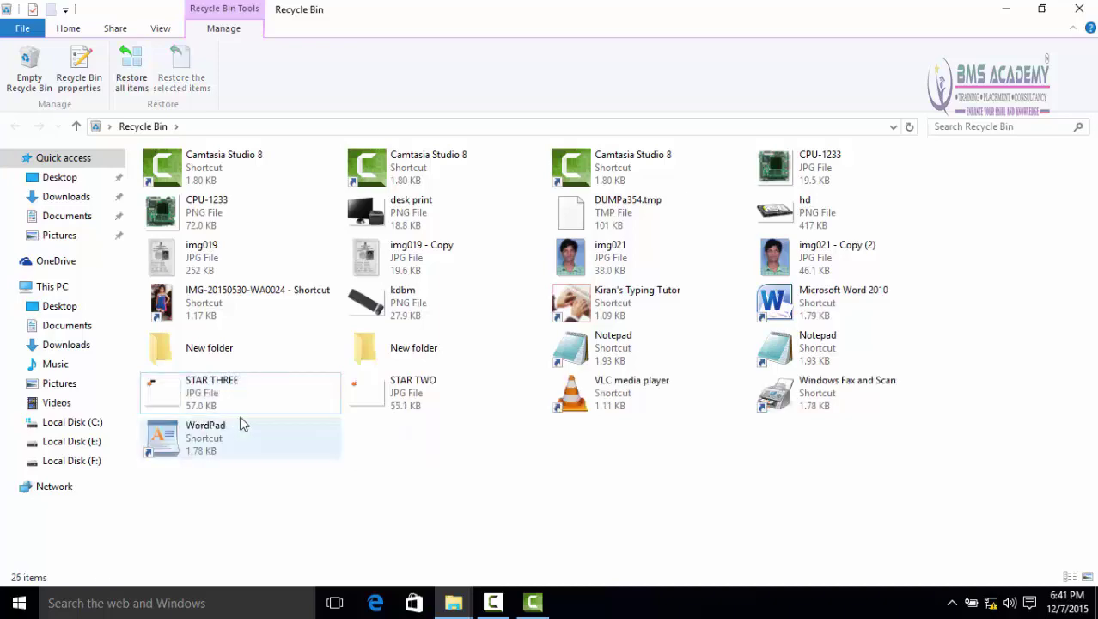
{"action": "left_click", "coordinate": [1080, 7]}
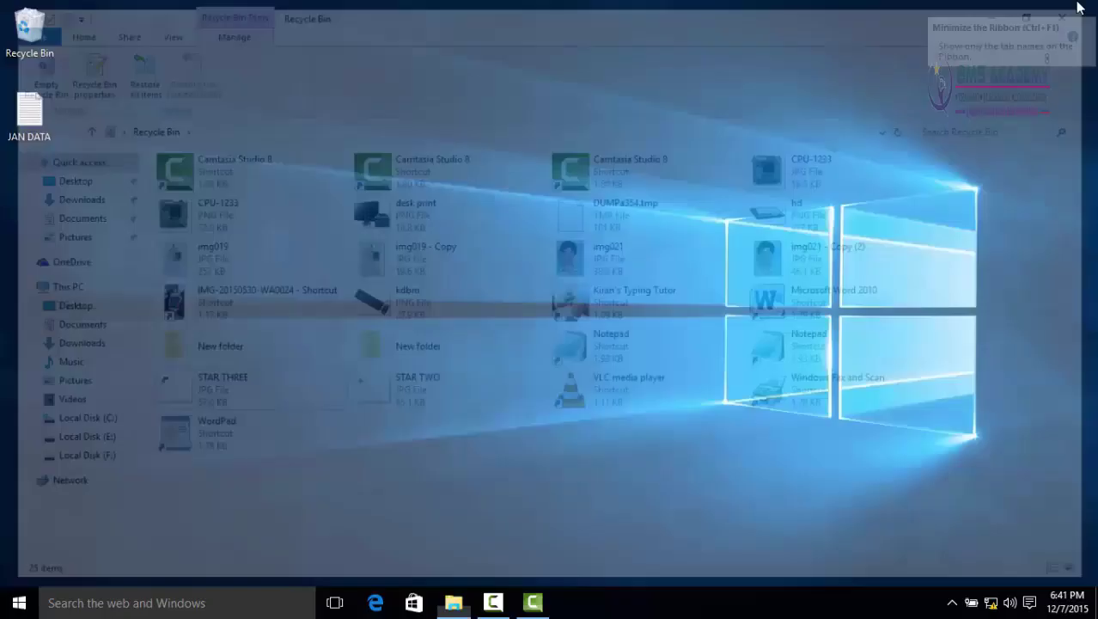
Return to Local Disk (E:) and permanently delete the sample file, bypassing the Recycle Bin
{"action": "left_click", "coordinate": [467, 601]}
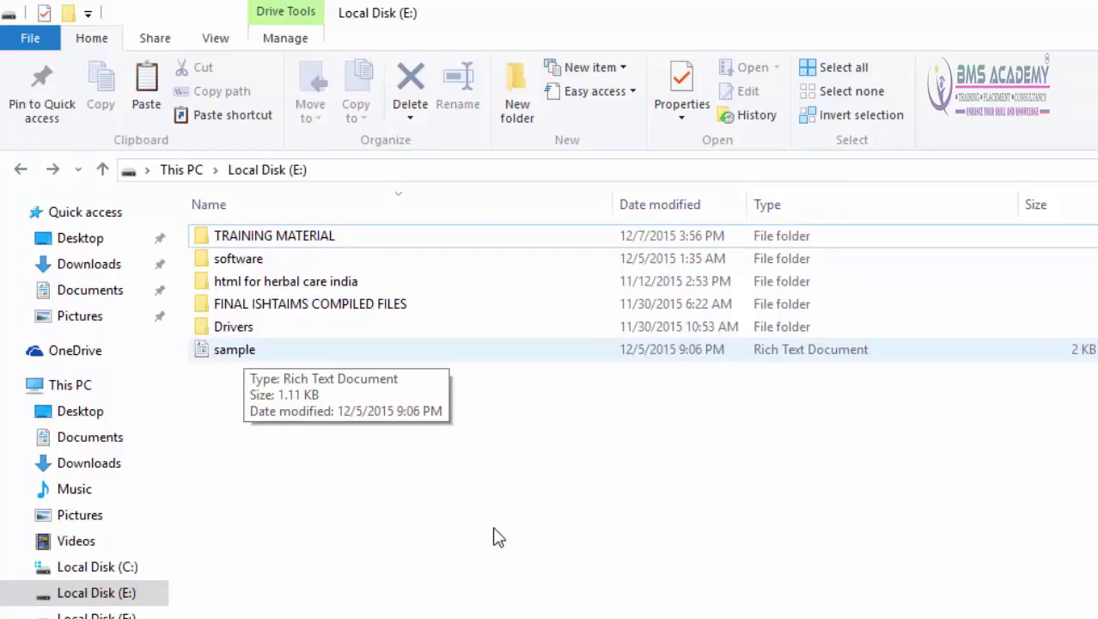
{"action": "left_click", "coordinate": [232, 351]}
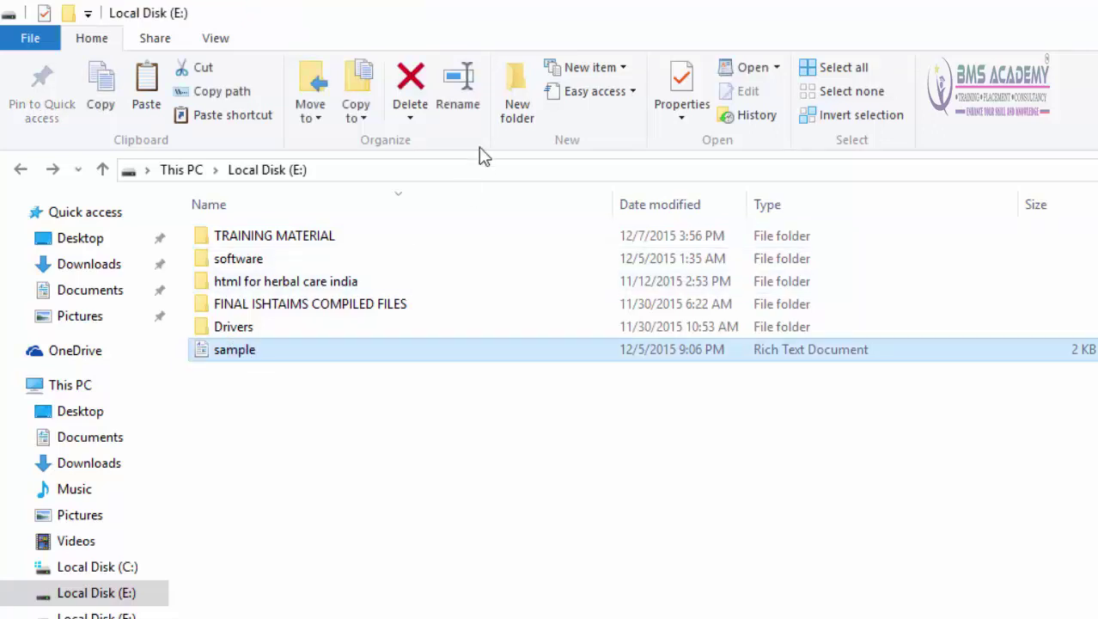
{"action": "left_click", "coordinate": [412, 117]}
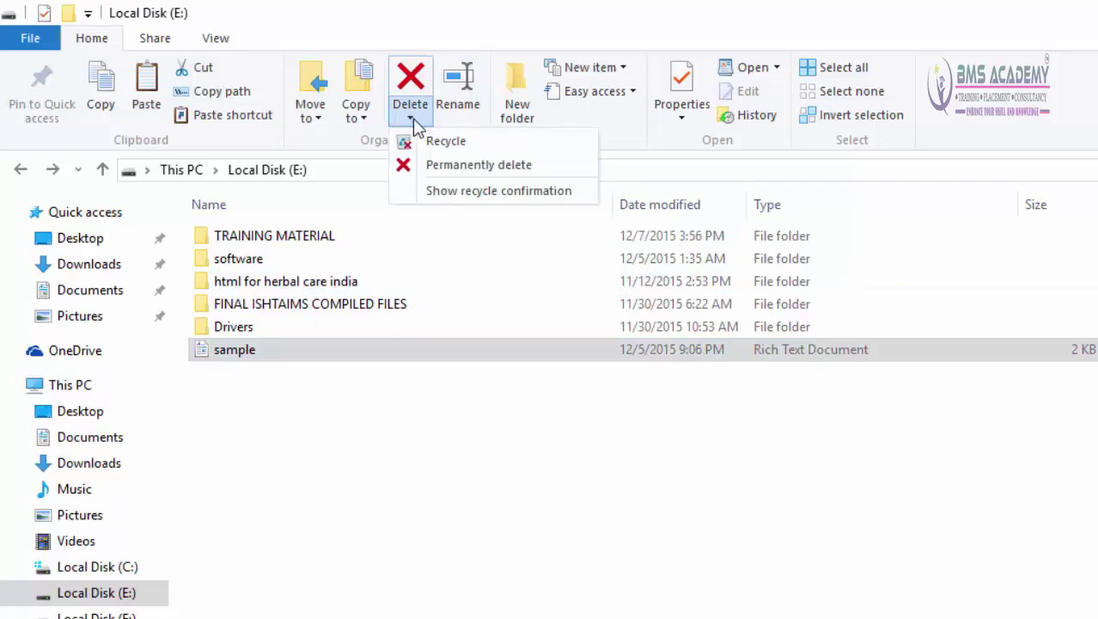
{"action": "left_click", "coordinate": [413, 120]}
{"action": "left_click", "coordinate": [413, 122]}
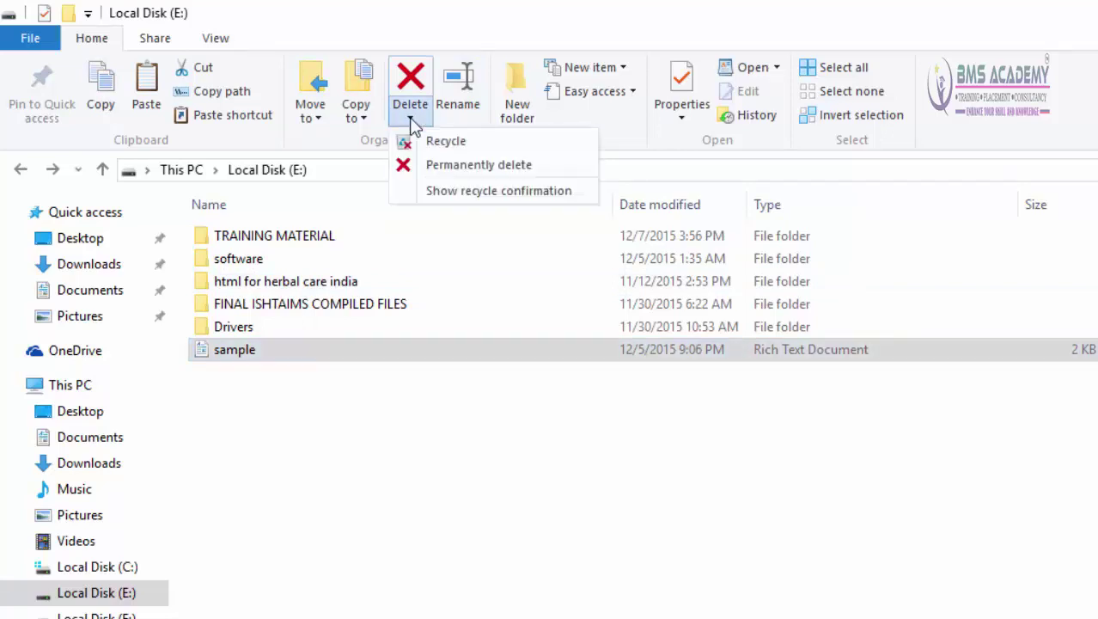
{"action": "left_click", "coordinate": [493, 170]}
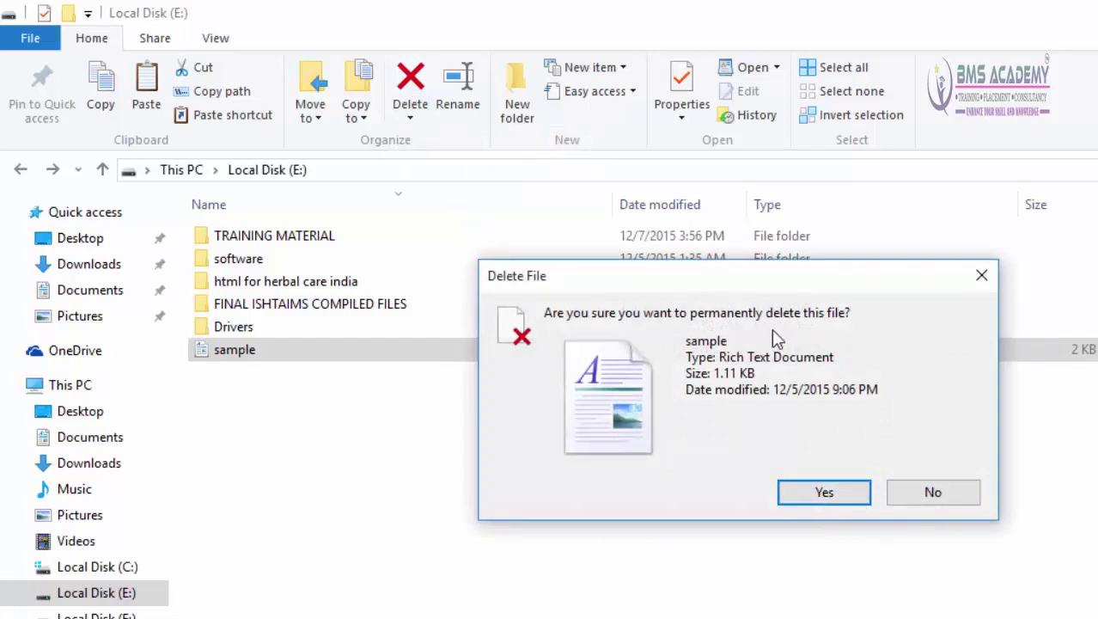
{"action": "left_click", "coordinate": [822, 492]}
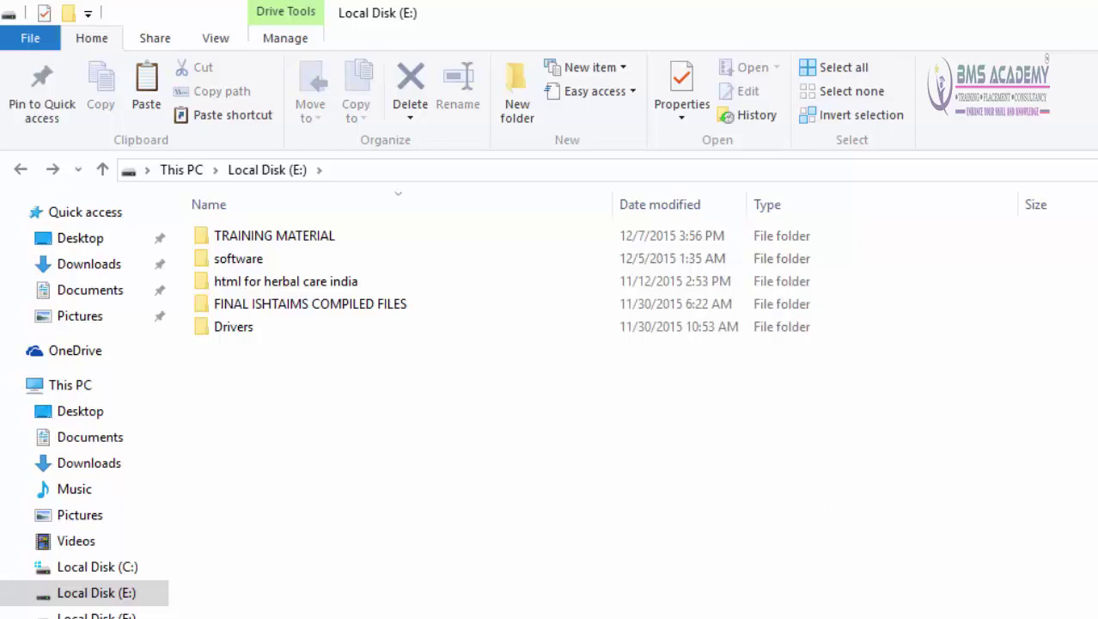
Check the Recycle Bin for the sample file, and review the delete options back on Local Disk (E:)
{"action": "key", "text": "super+d"}
{"action": "double_click", "coordinate": [55, 43]}
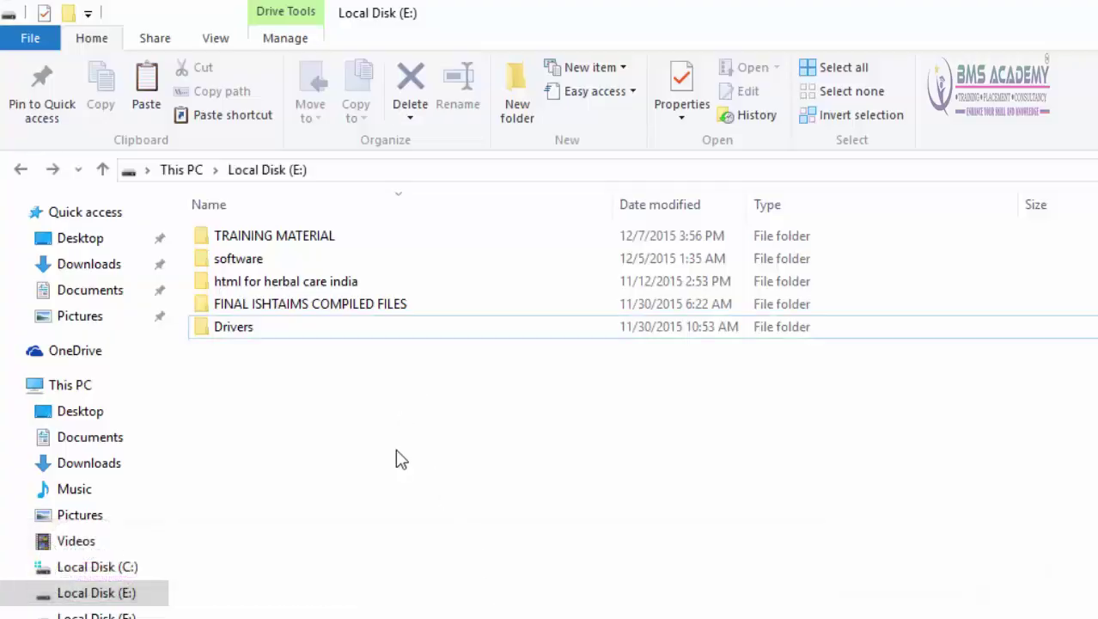
{"action": "left_click", "coordinate": [410, 118]}
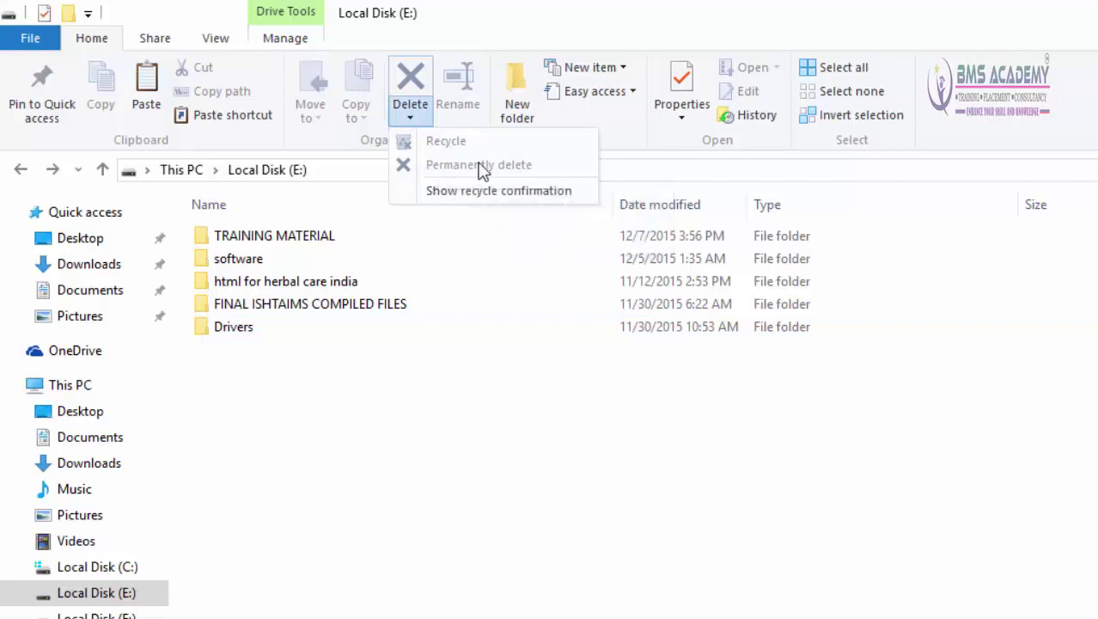
{"action": "left_click", "coordinate": [389, 481]}
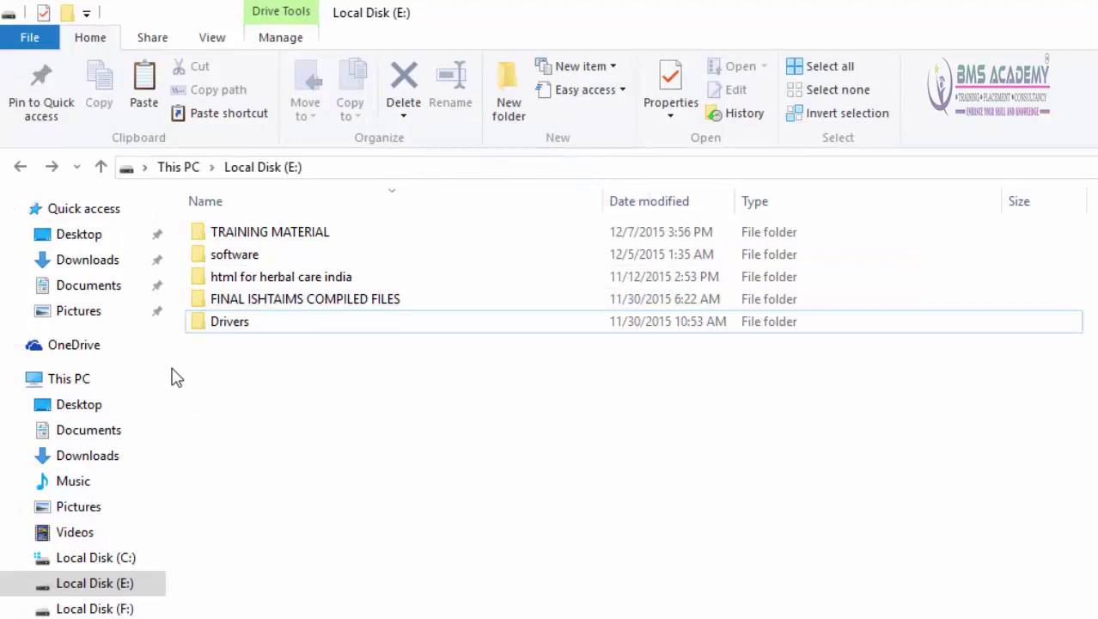
Rename the MYFILE document in the Documents folder as JAN DATA FILE and clear the selection
{"action": "left_click", "coordinate": [120, 288]}
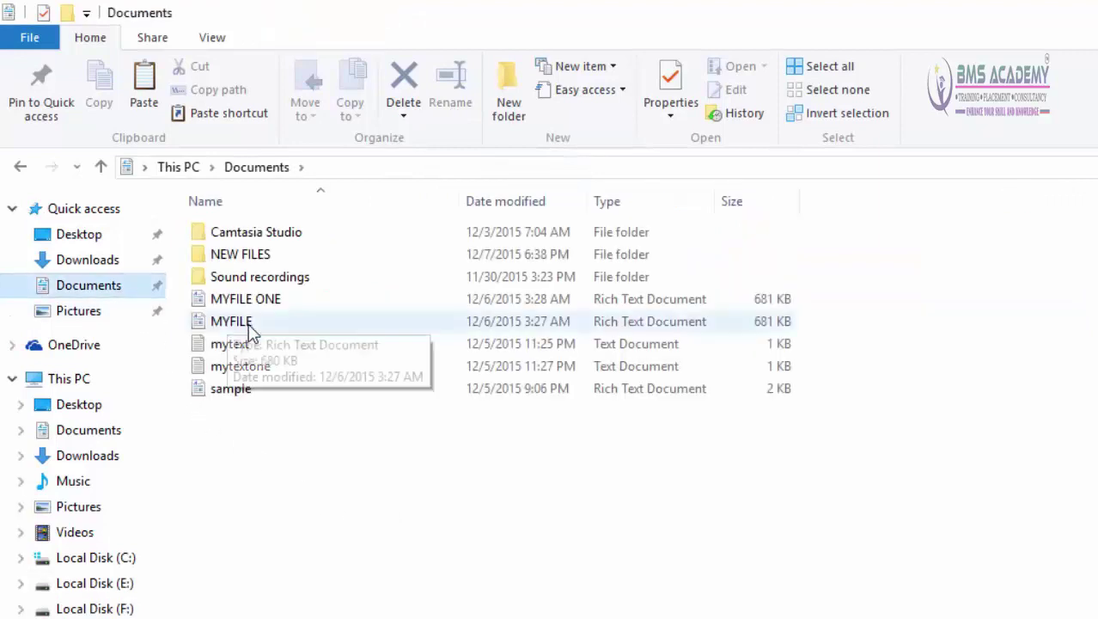
{"action": "left_click", "coordinate": [252, 322]}
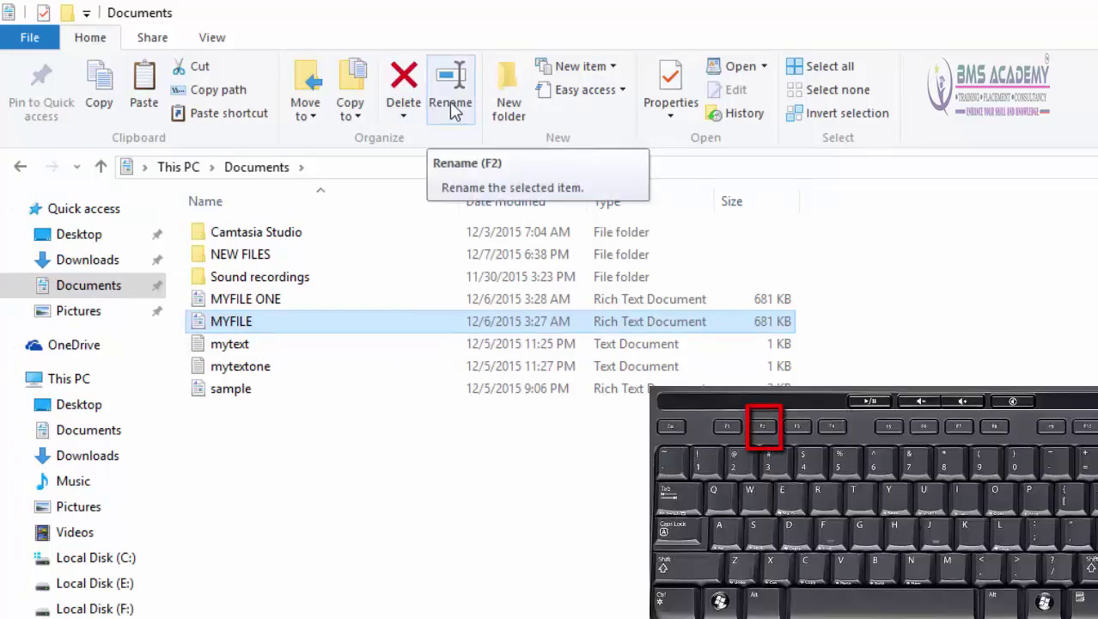
{"action": "key", "text": "F2"}
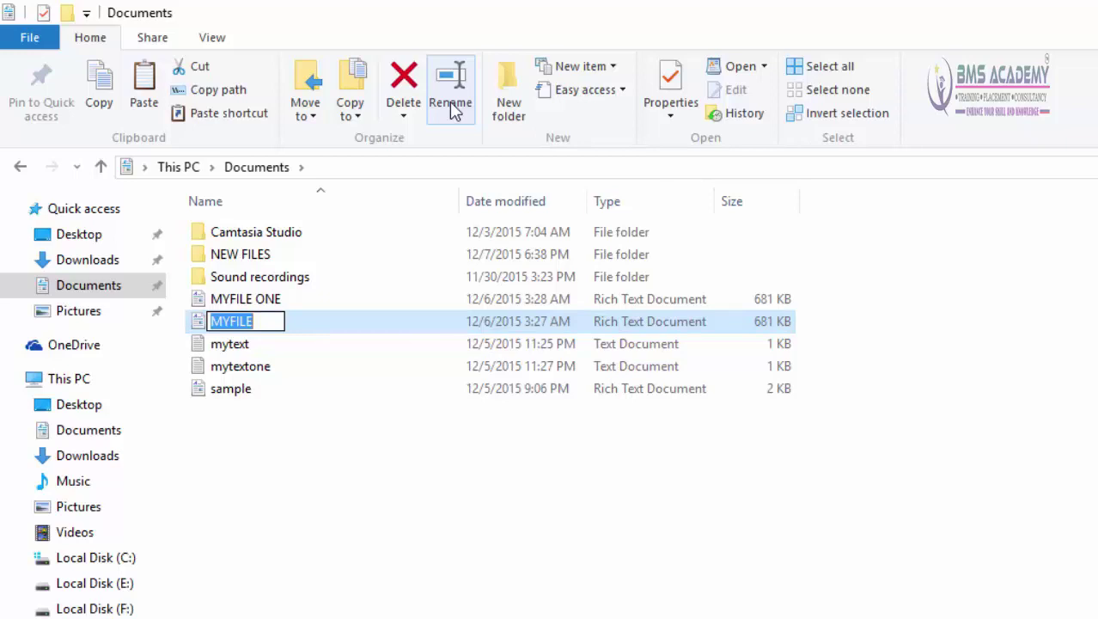
{"action": "type", "text": "JAN"}
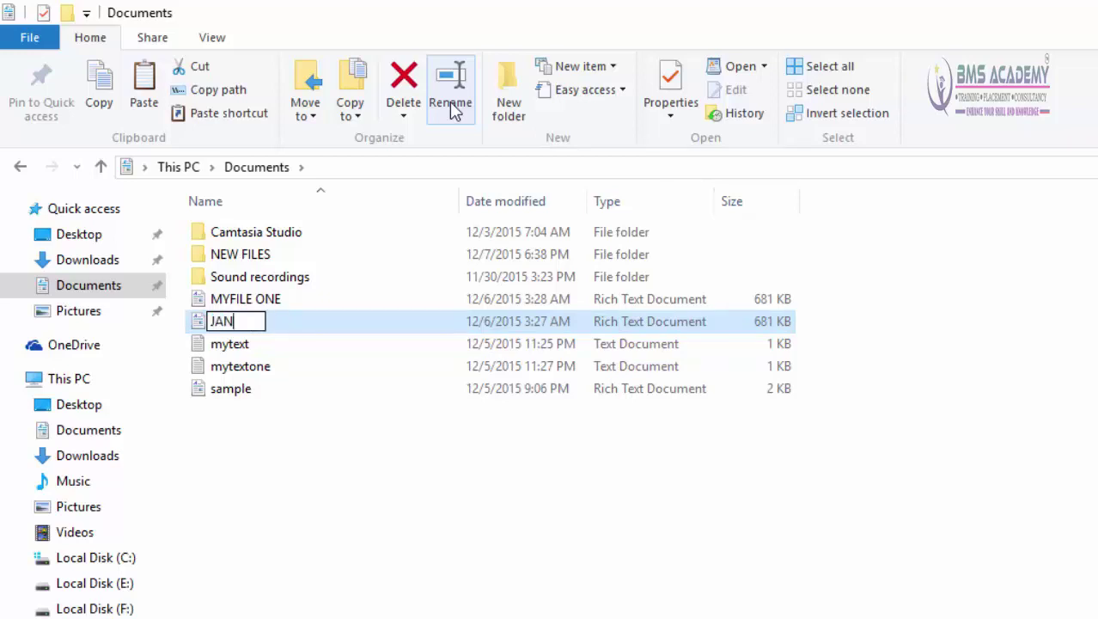
{"action": "type", "text": " DATA "}
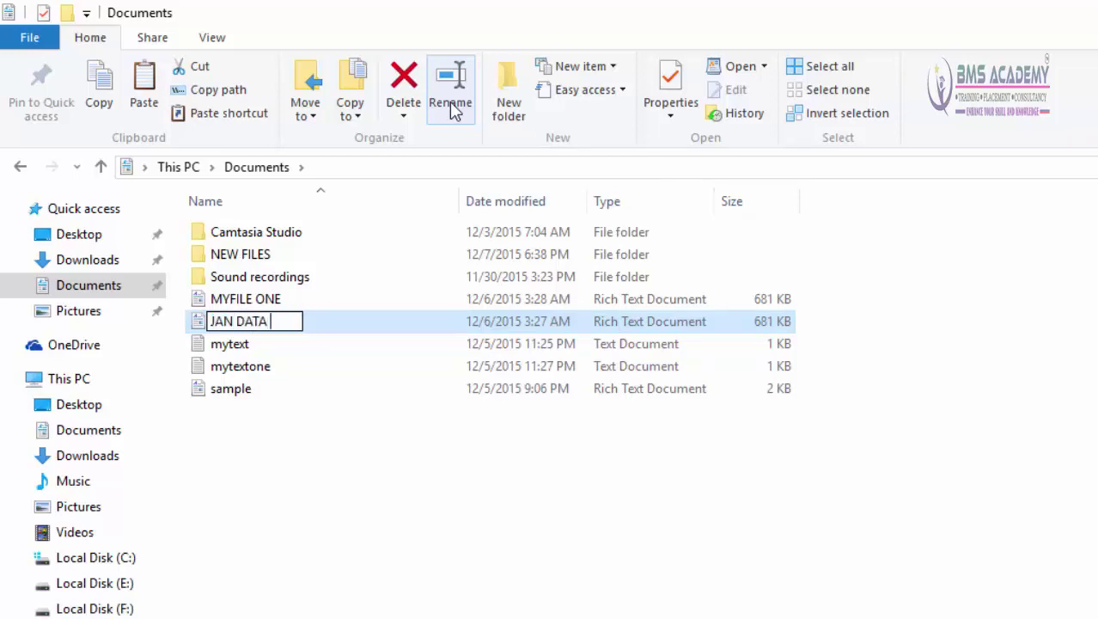
{"action": "type", "text": "FILE"}
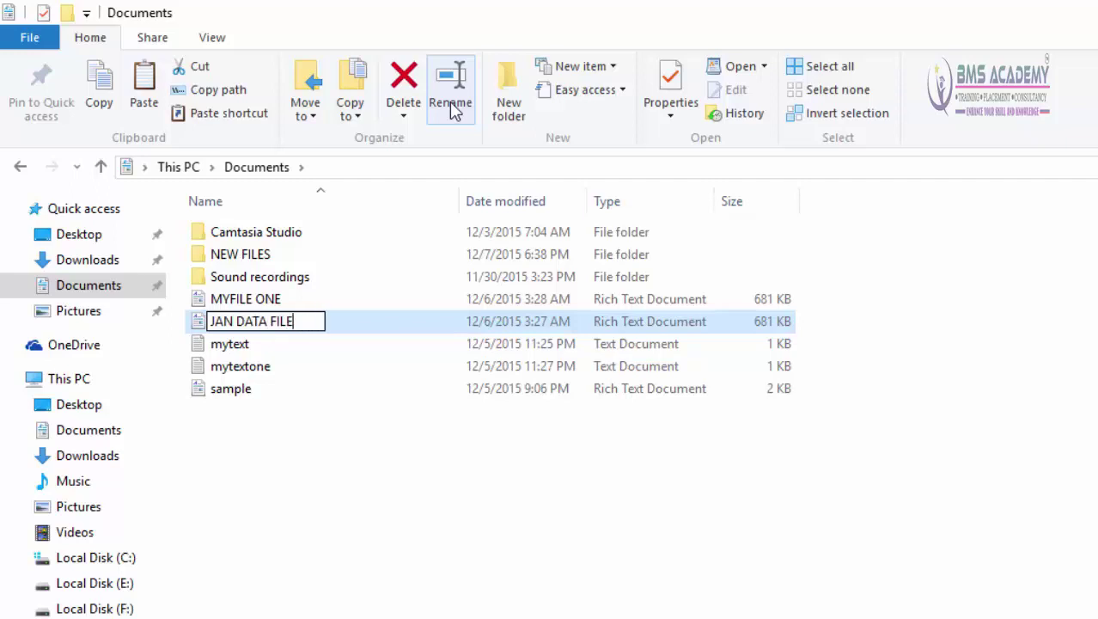
{"action": "key", "text": "Return"}
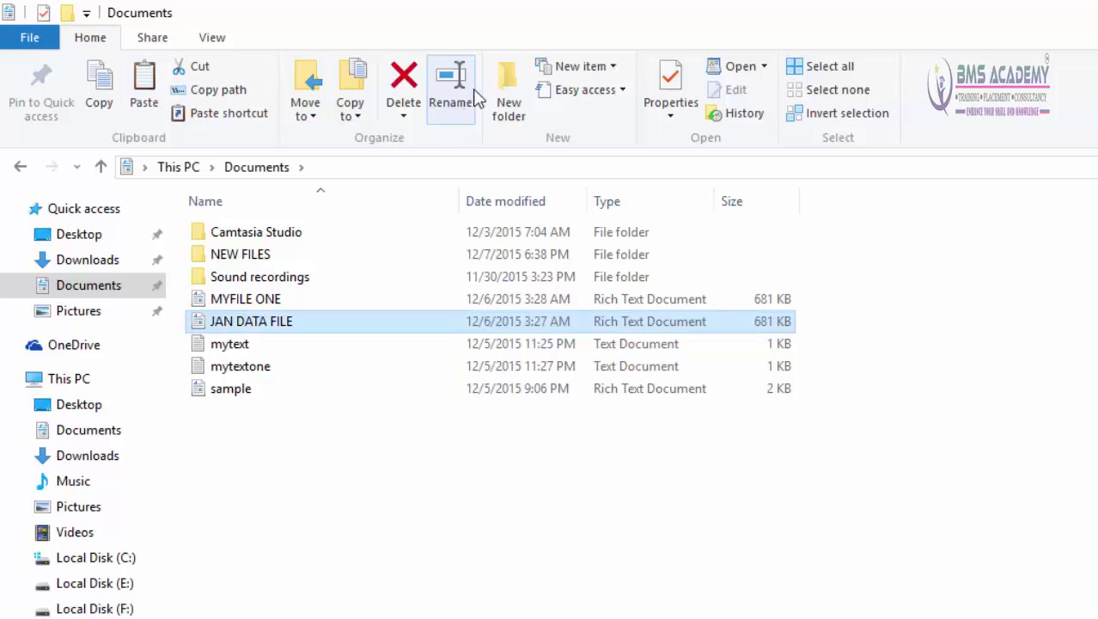
{"action": "left_click", "coordinate": [405, 540]}
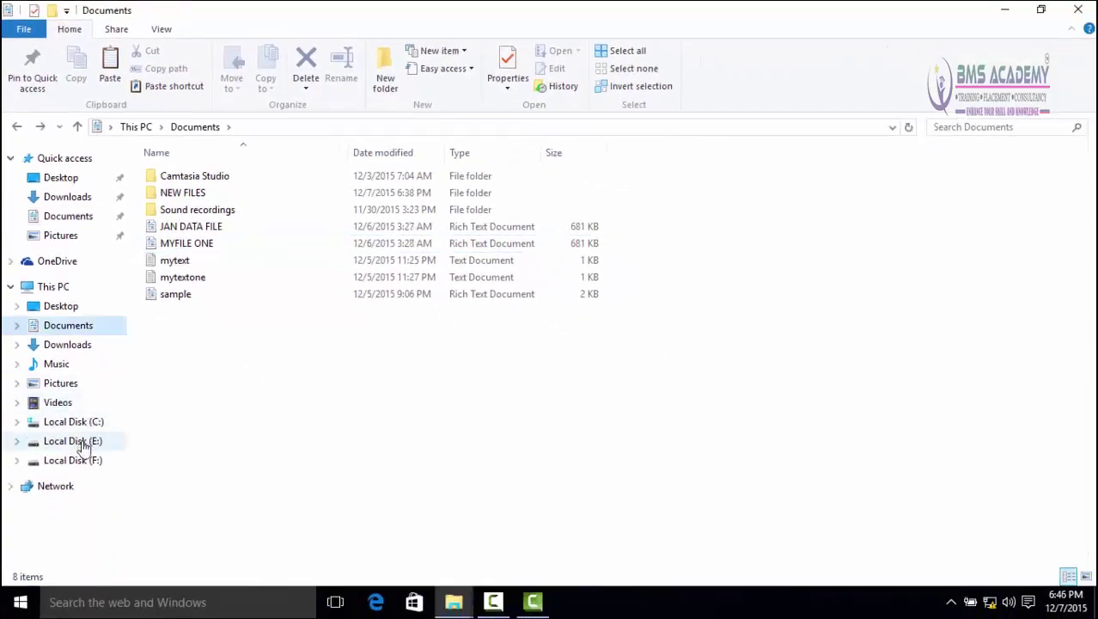
Create a new folder named IMP DATA on Local Disk (E:) and look at the new item types
{"action": "left_click", "coordinate": [73, 441]}
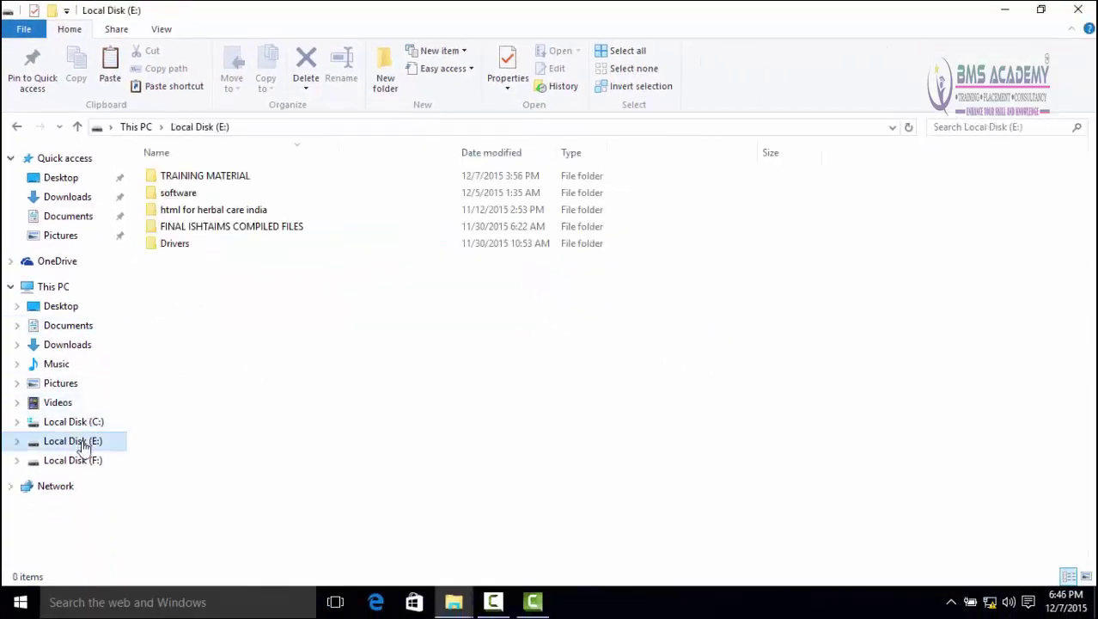
{"action": "left_click", "coordinate": [386, 77]}
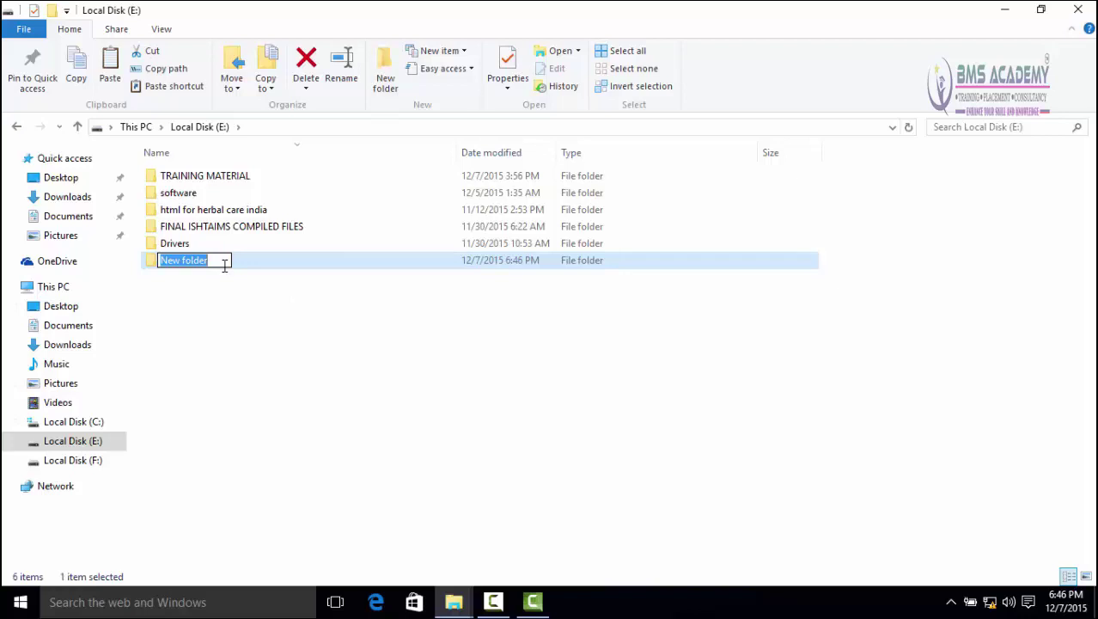
{"action": "type", "text": "IMP"}
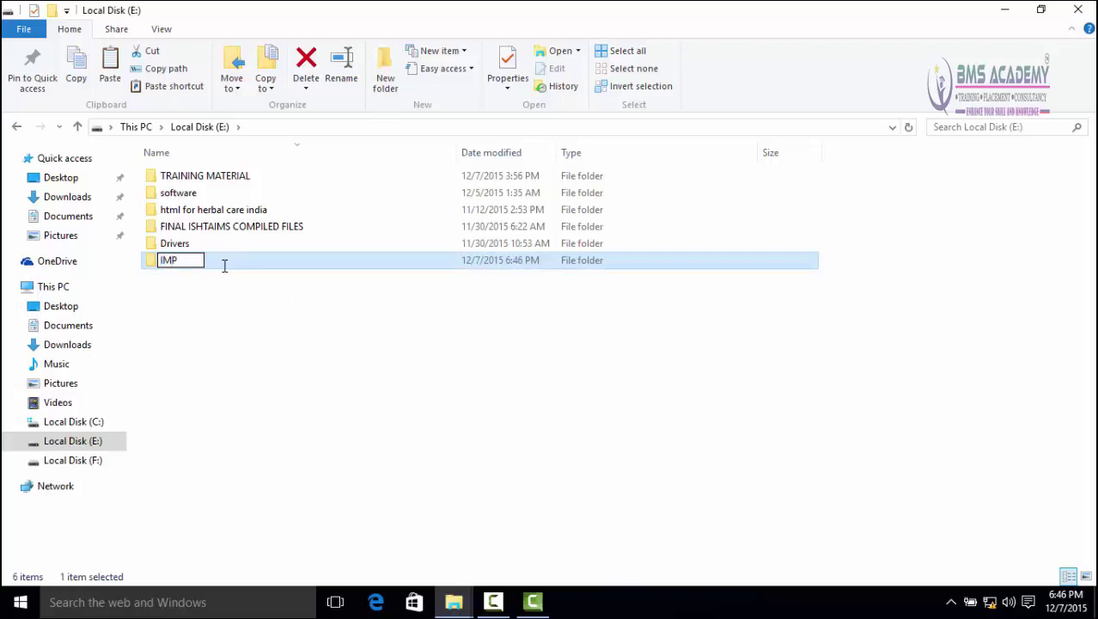
{"action": "type", "text": " DATA"}
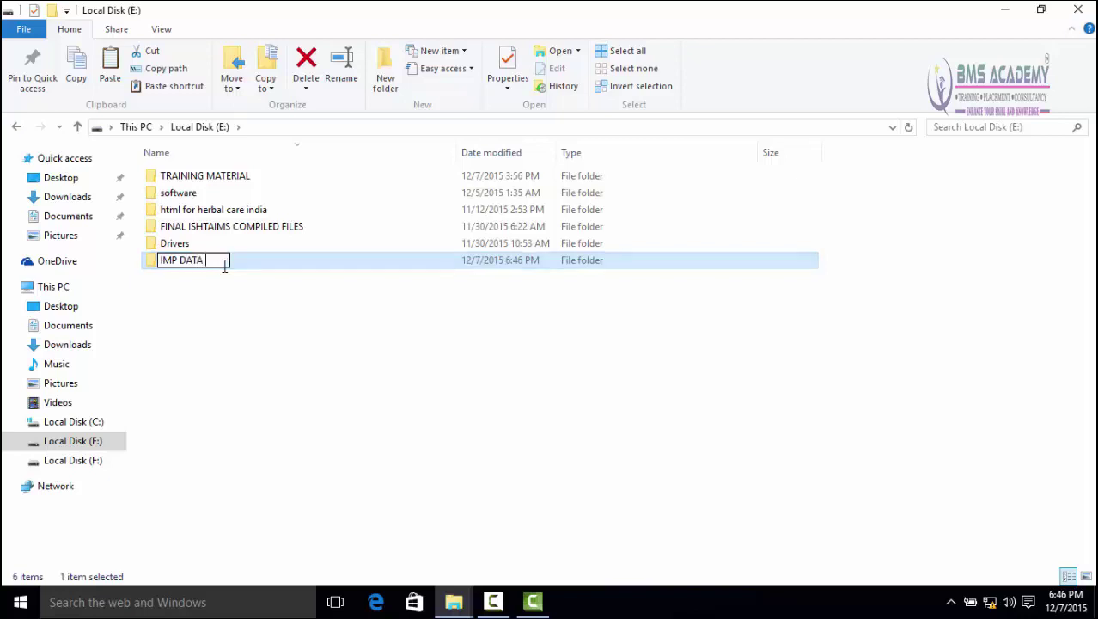
{"action": "key", "text": "Return"}
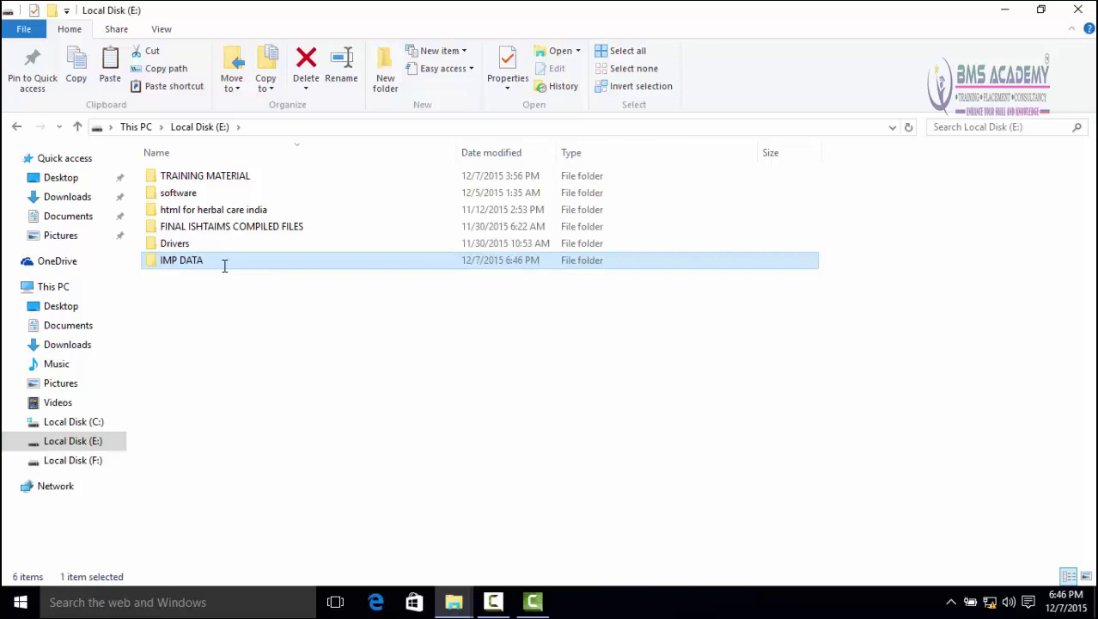
{"action": "left_click", "coordinate": [257, 331]}
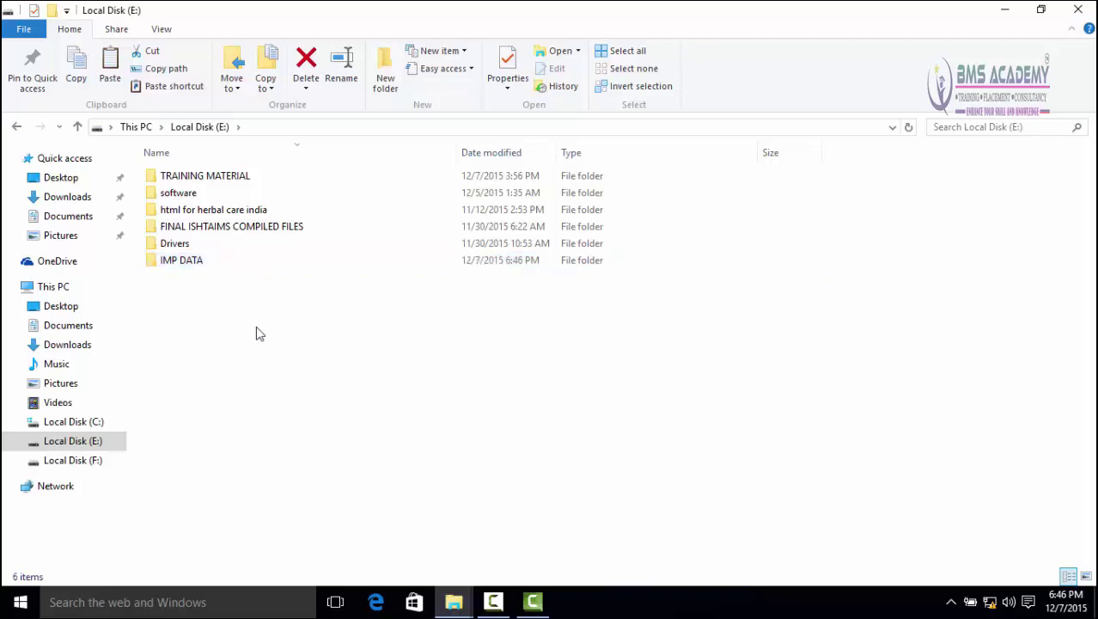
{"action": "left_click", "coordinate": [463, 51]}
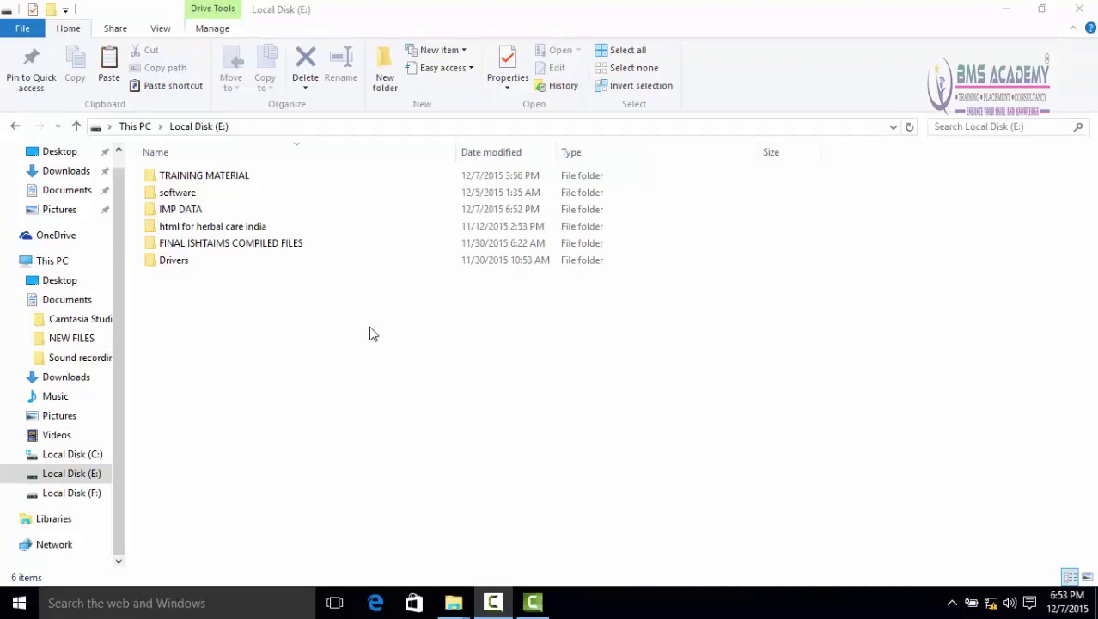
Include the IMP DATA folder from Local Disk (E:) in the Documents library and open Libraries to view it
{"action": "left_click", "coordinate": [185, 214]}
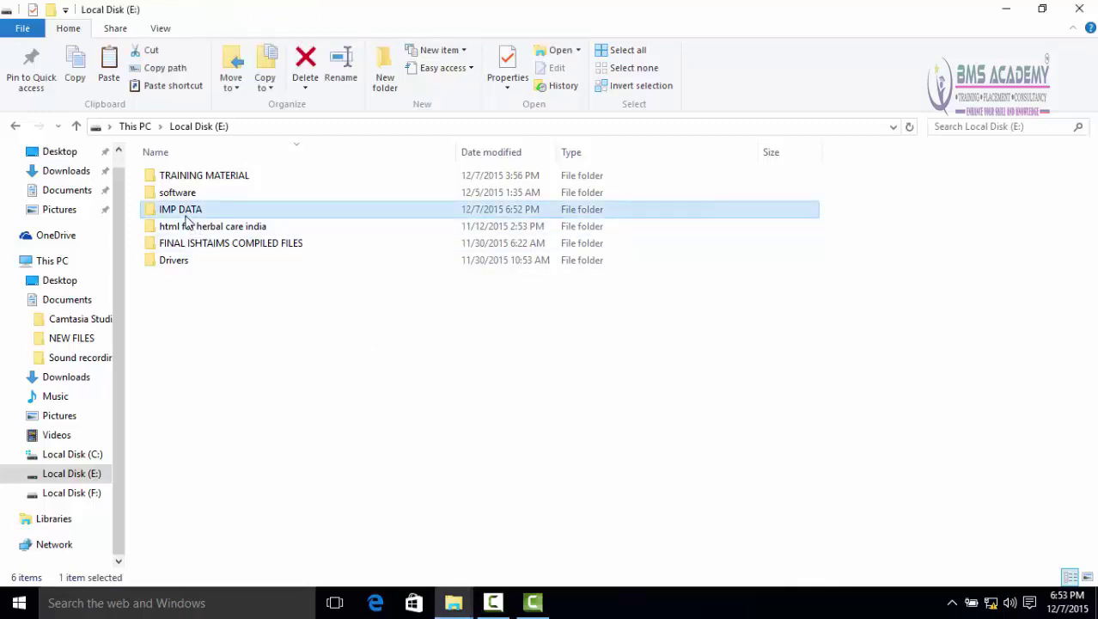
{"action": "left_click", "coordinate": [447, 68]}
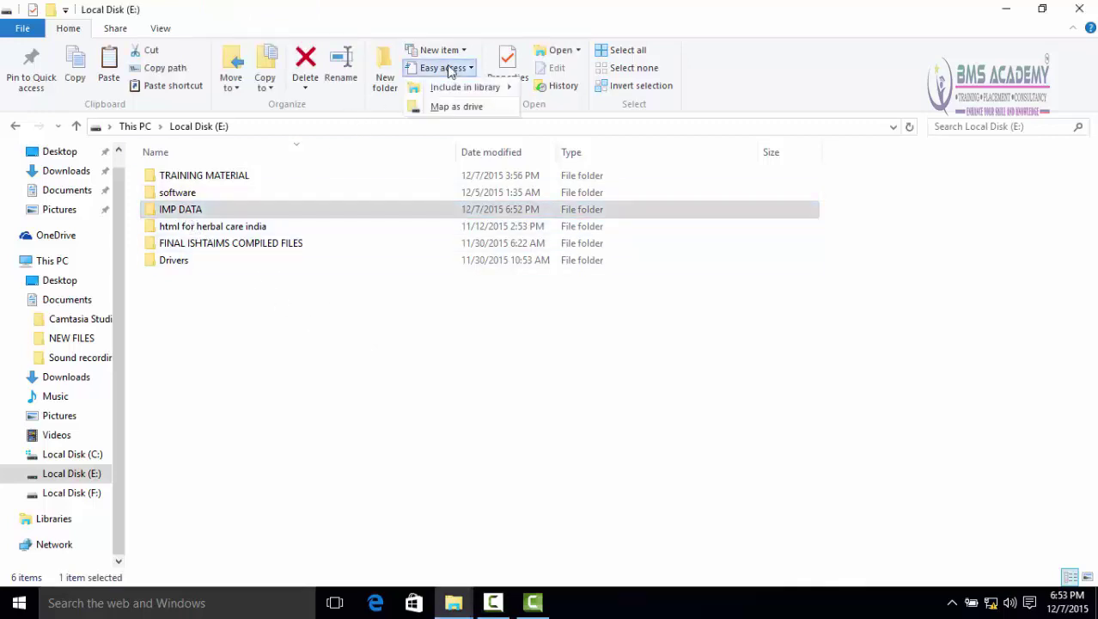
{"action": "mouse_move", "coordinate": [453, 89]}
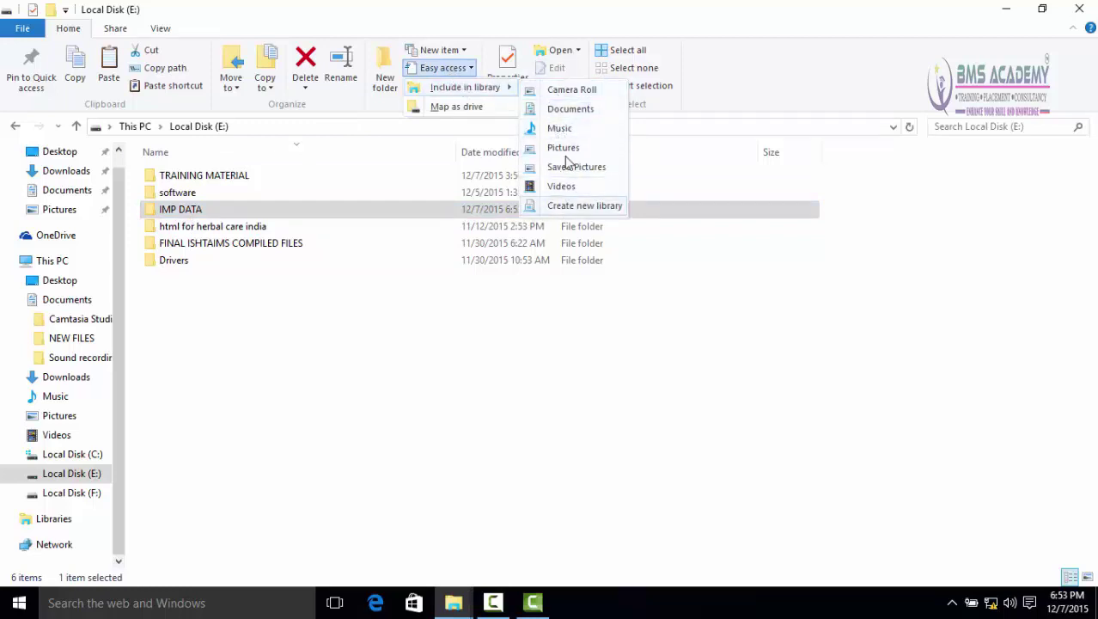
{"action": "left_click", "coordinate": [561, 110]}
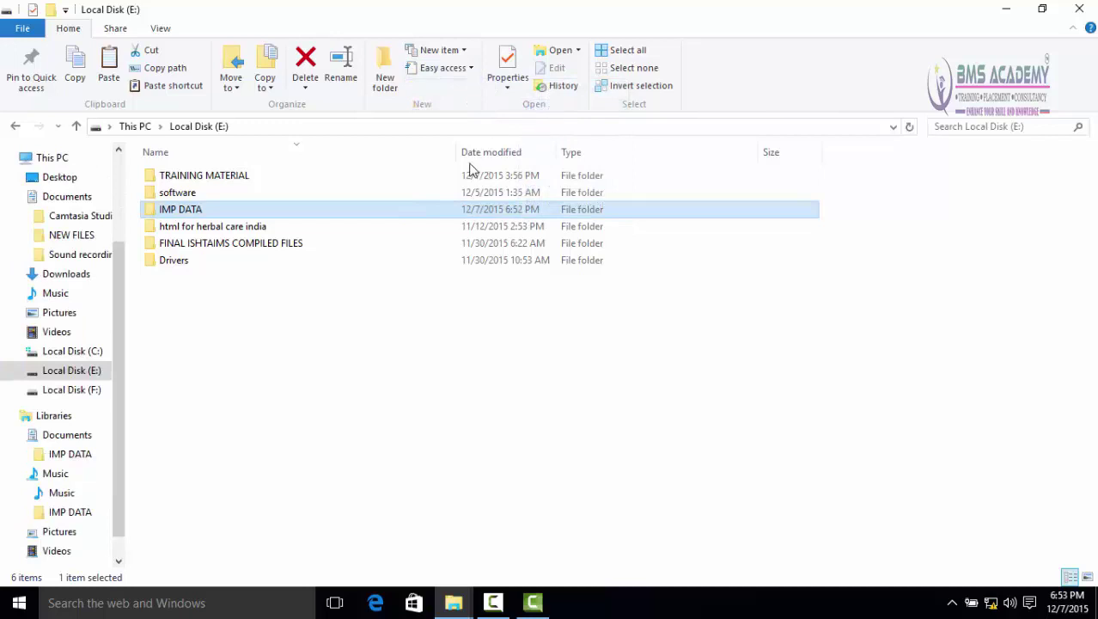
{"action": "left_click", "coordinate": [54, 416]}
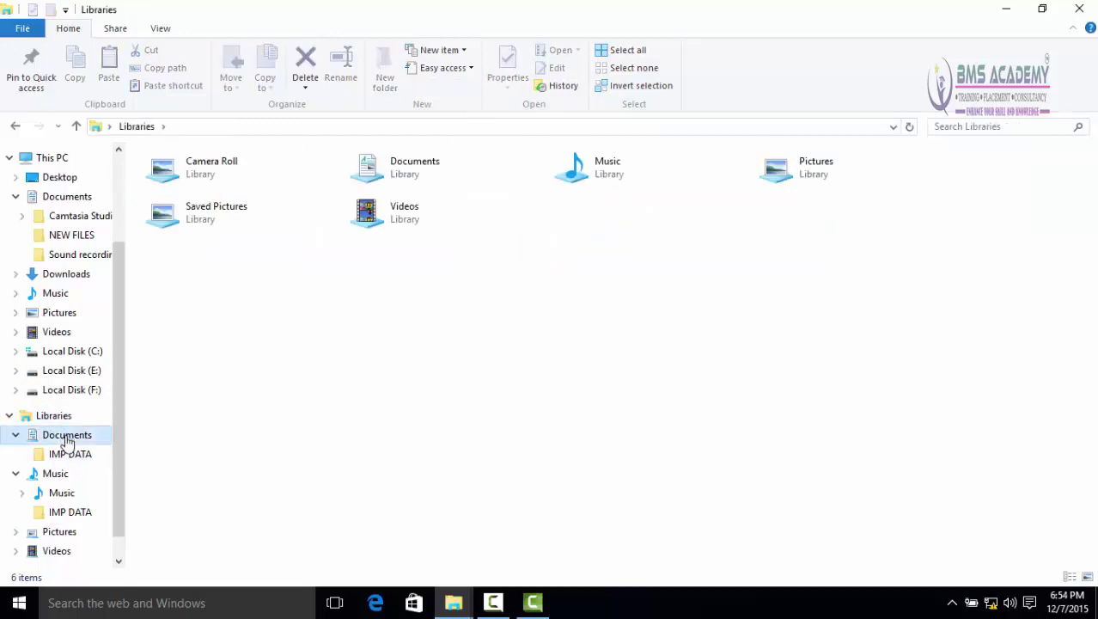
View the files in the Documents library, return to Local Disk (E:) and look at the Map as drive option
{"action": "left_click", "coordinate": [66, 436]}
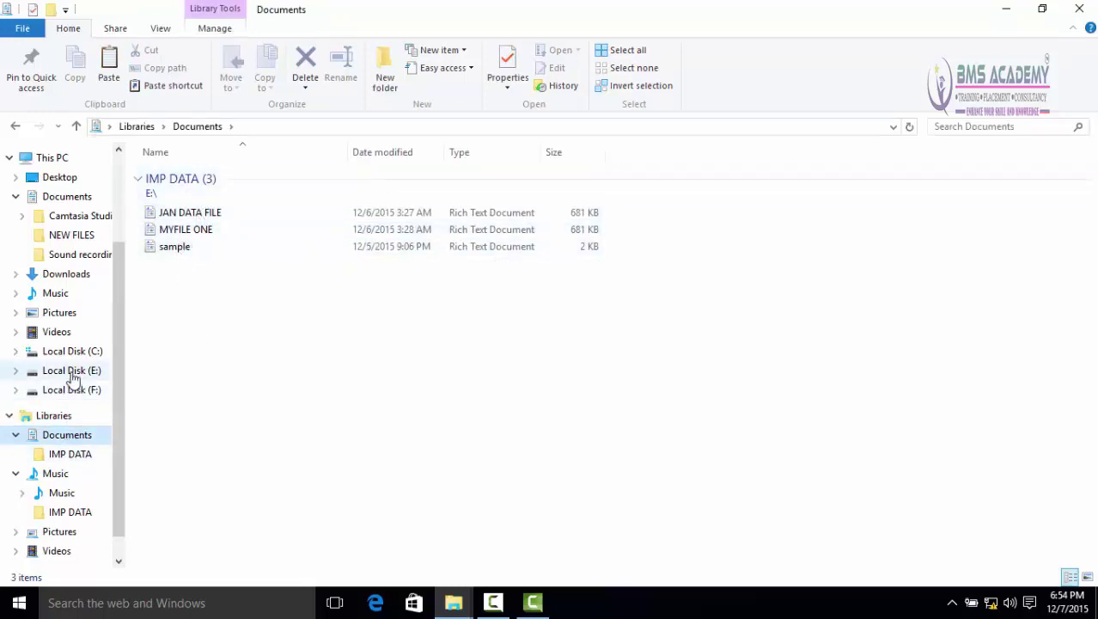
{"action": "left_click", "coordinate": [73, 376]}
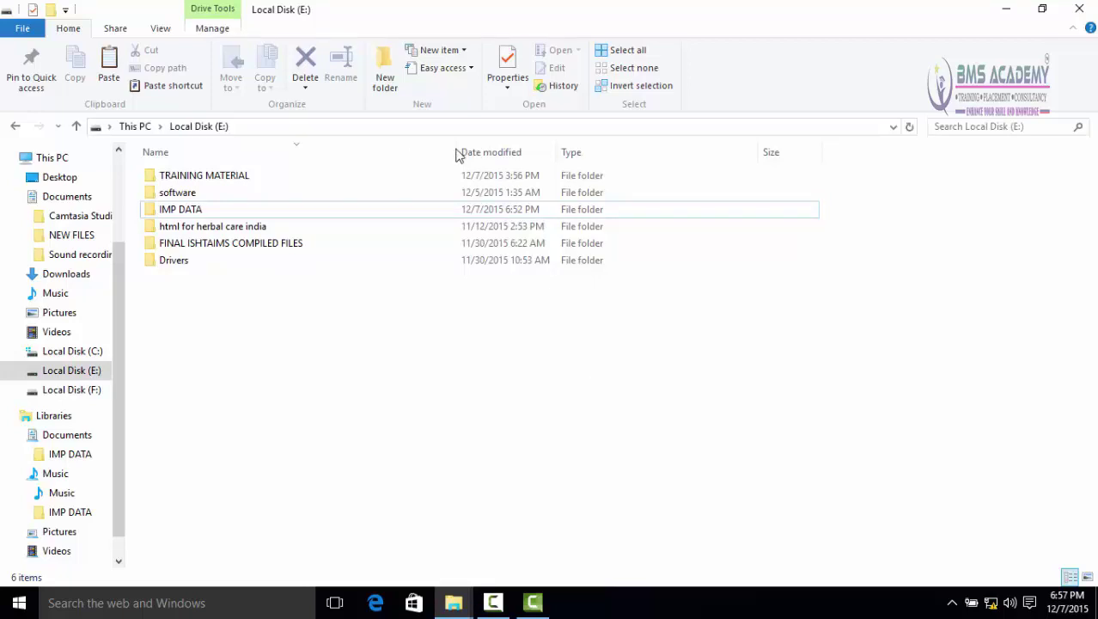
{"action": "left_click", "coordinate": [424, 71]}
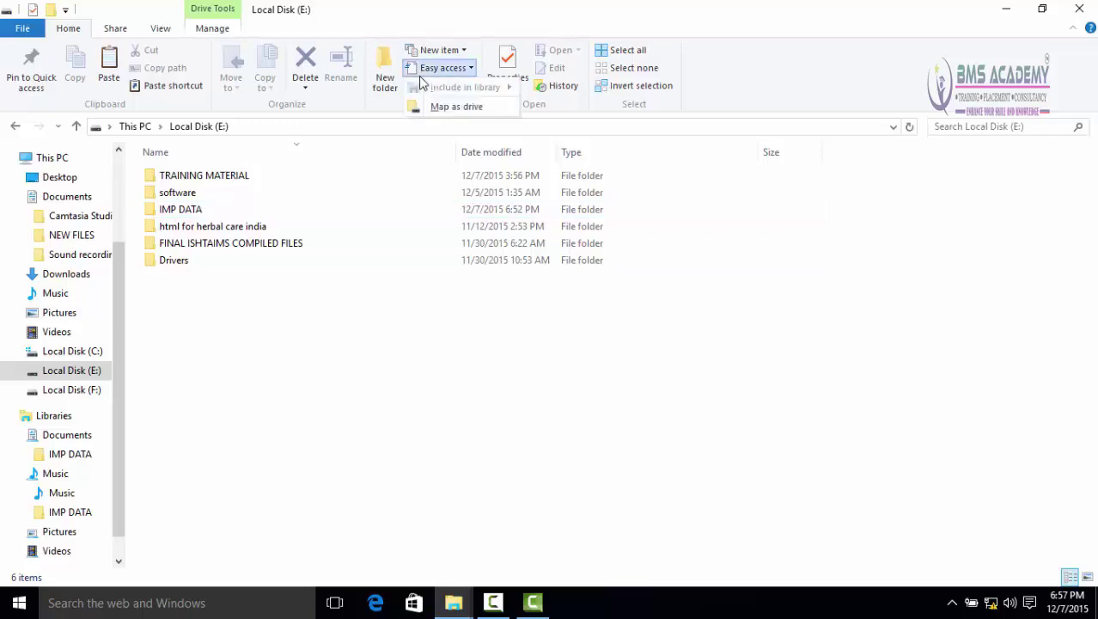
{"action": "left_click", "coordinate": [455, 106]}
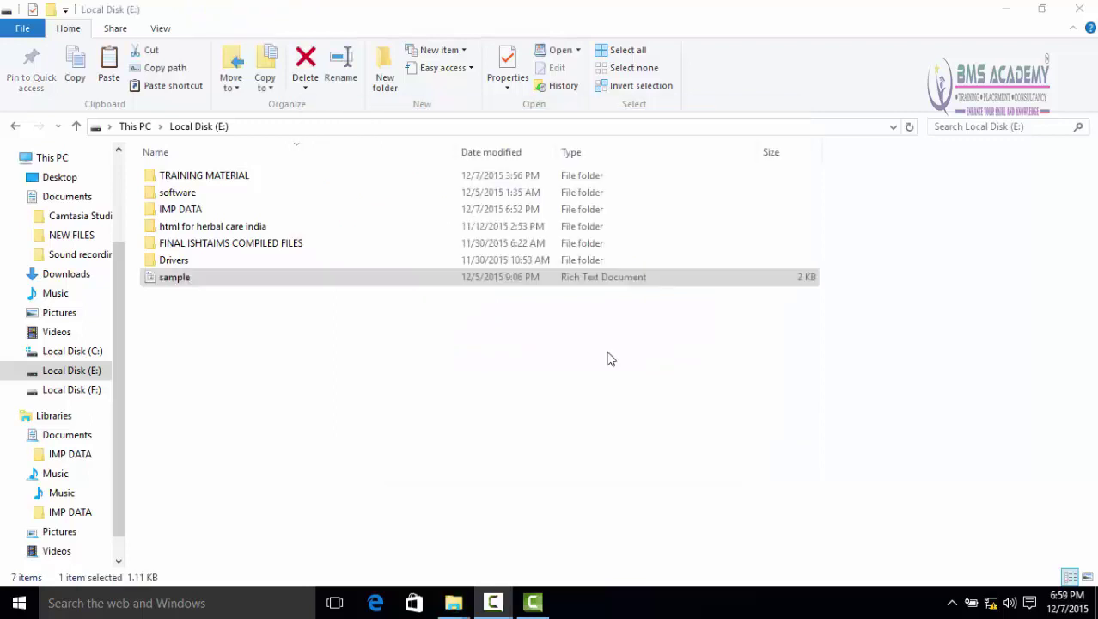
Review the properties of the sample document on Local Disk (E:) and close them without changes
{"action": "left_click", "coordinate": [608, 359]}
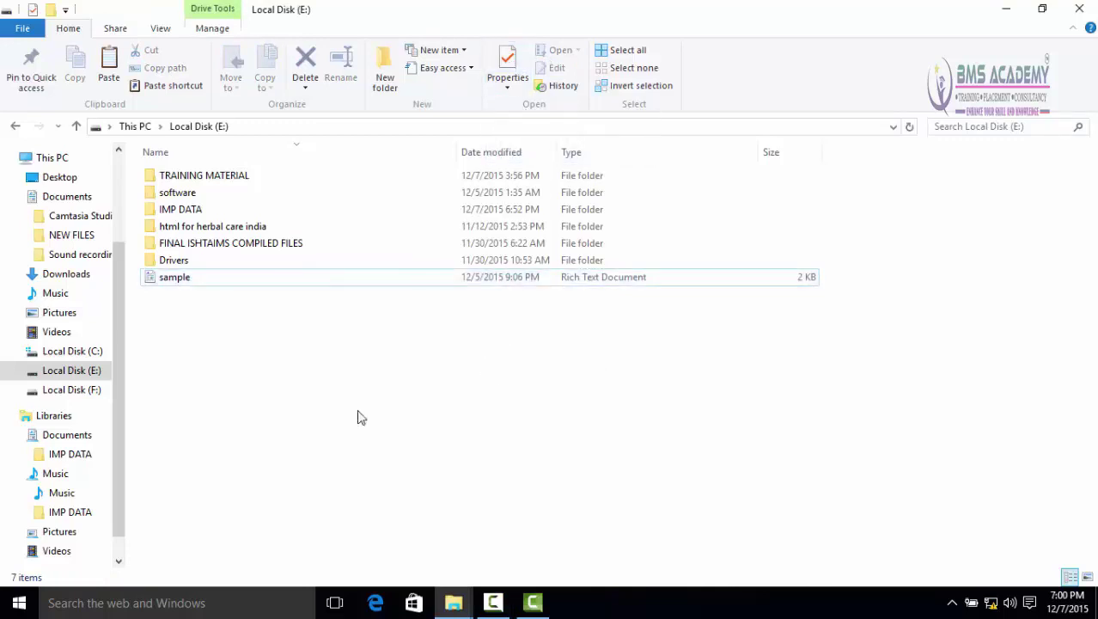
{"action": "left_click", "coordinate": [173, 282]}
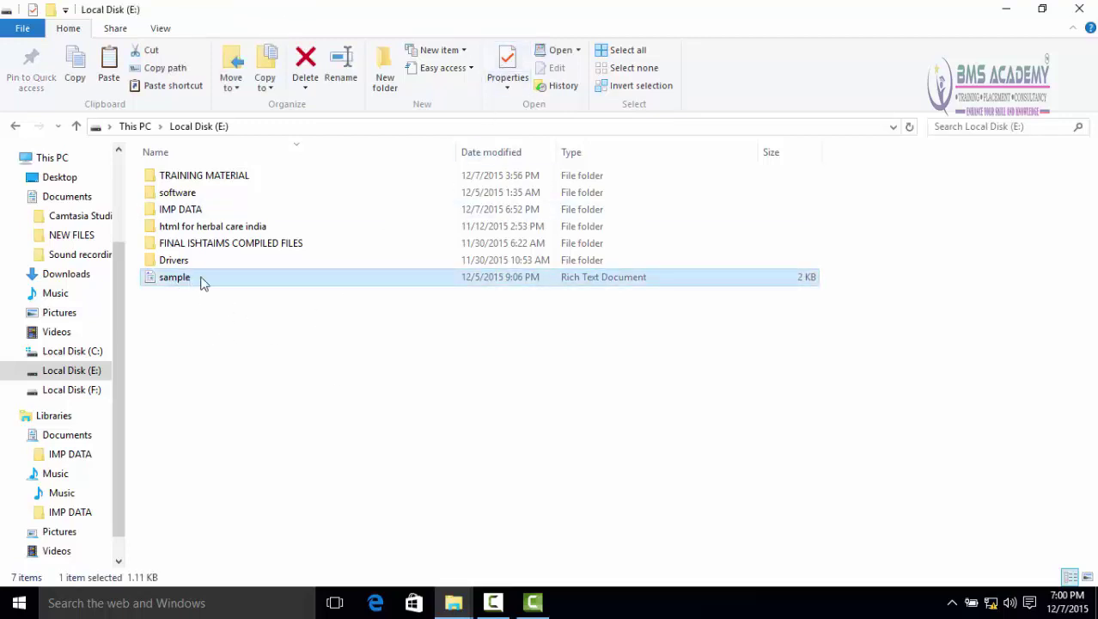
{"action": "left_click", "coordinate": [506, 61]}
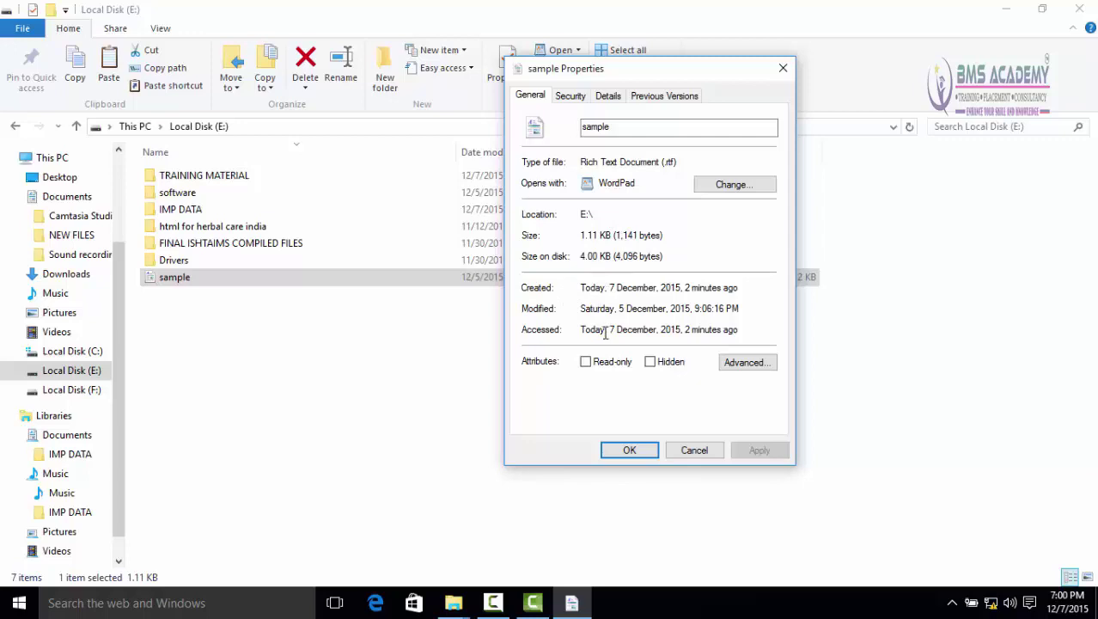
{"action": "left_click", "coordinate": [678, 454]}
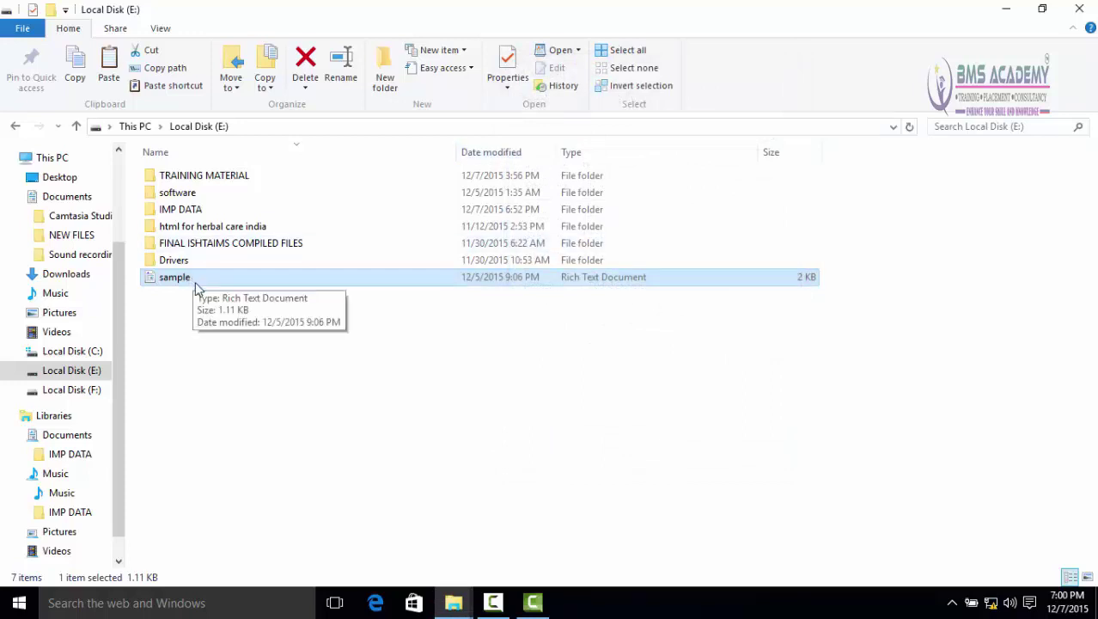
Open the sample document in WordPad to view it, close it and clear the file selection
{"action": "left_click", "coordinate": [559, 53]}
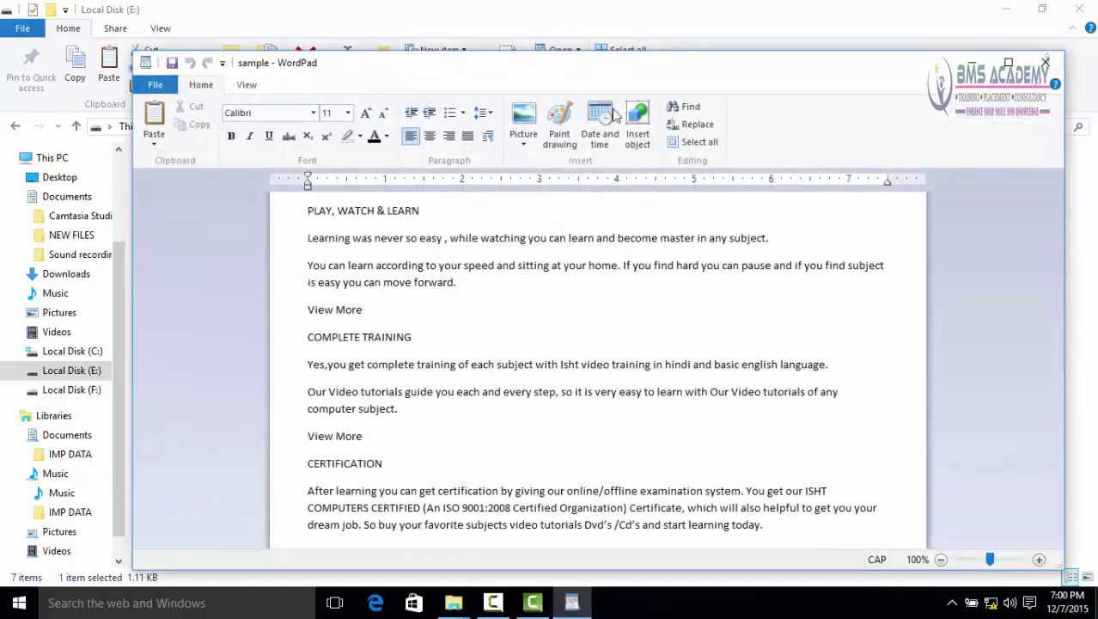
{"action": "left_click", "coordinate": [1043, 65]}
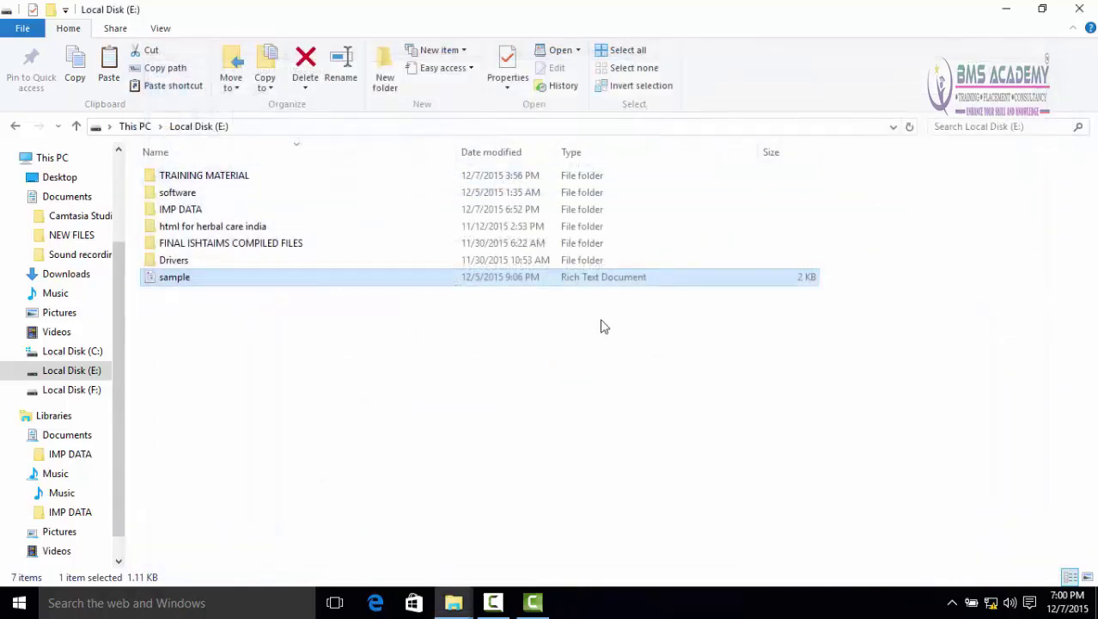
{"action": "left_click", "coordinate": [310, 370]}
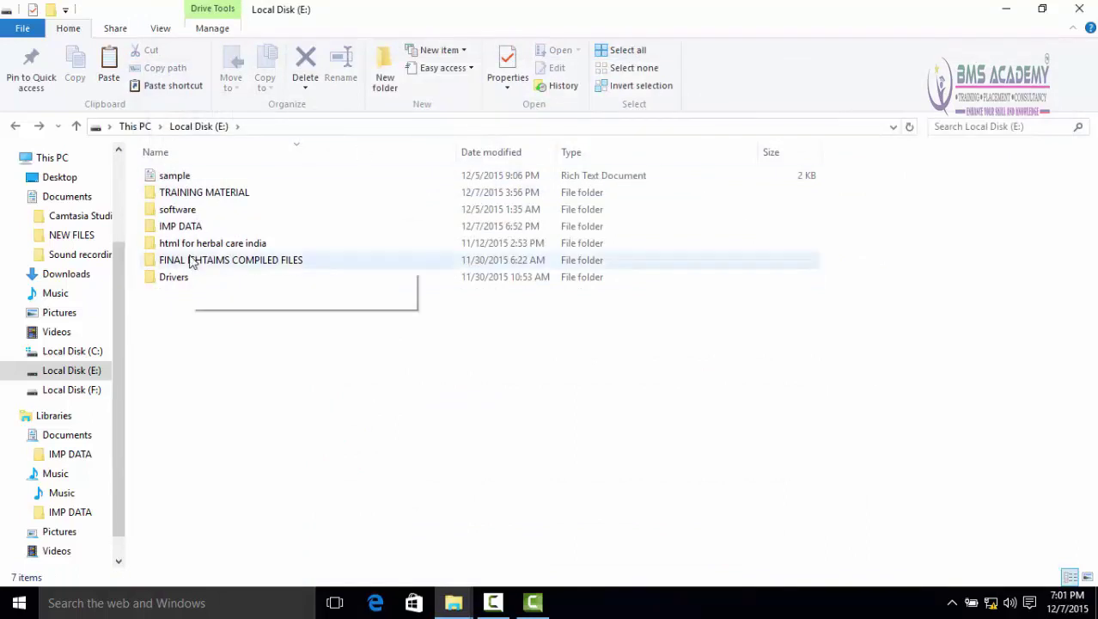
Open the IMG-20150530-WA0024 picture from the Pictures folder for editing in Paint, look it over and close it
{"action": "left_click", "coordinate": [77, 316]}
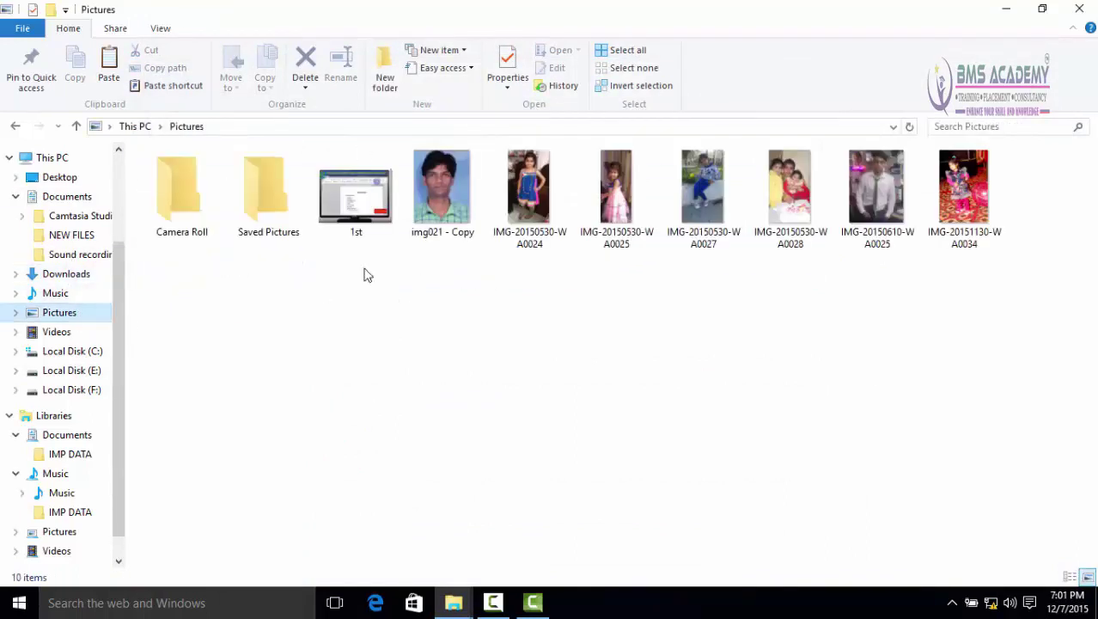
{"action": "left_click", "coordinate": [541, 193]}
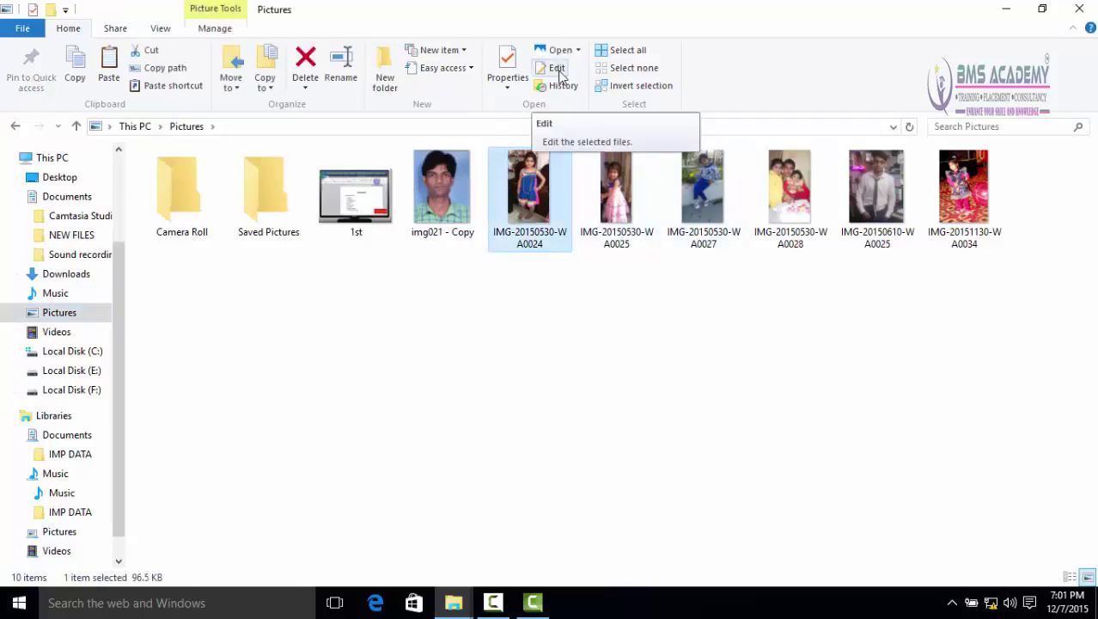
{"action": "left_click", "coordinate": [557, 69]}
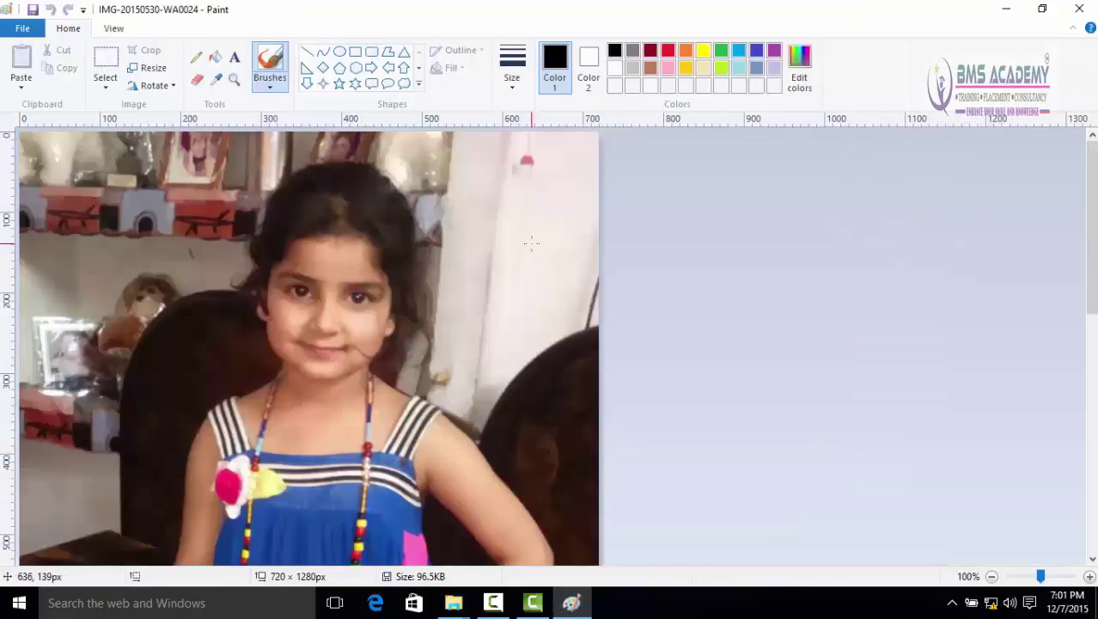
{"action": "scroll", "coordinate": [559, 300], "scroll_direction": "down", "scroll_amount": 10}
{"action": "scroll", "coordinate": [581, 376], "scroll_direction": "up", "scroll_amount": 9}
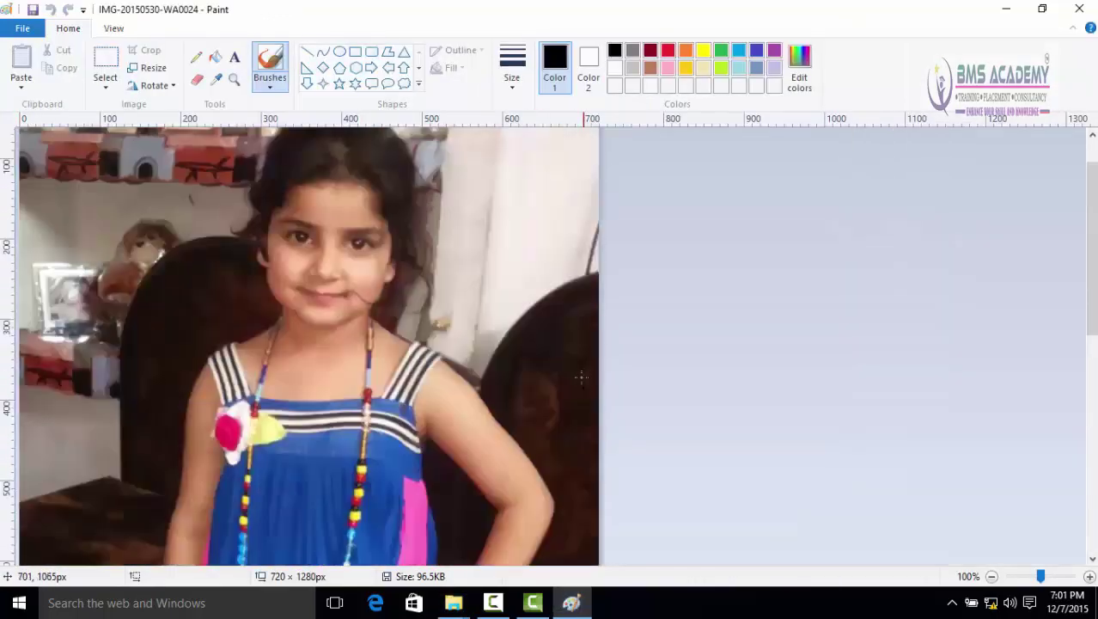
{"action": "scroll", "coordinate": [582, 344], "scroll_direction": "up", "scroll_amount": 2}
{"action": "scroll", "coordinate": [584, 258], "scroll_direction": "down", "scroll_amount": 3}
{"action": "scroll", "coordinate": [587, 248], "scroll_direction": "up", "scroll_amount": 3}
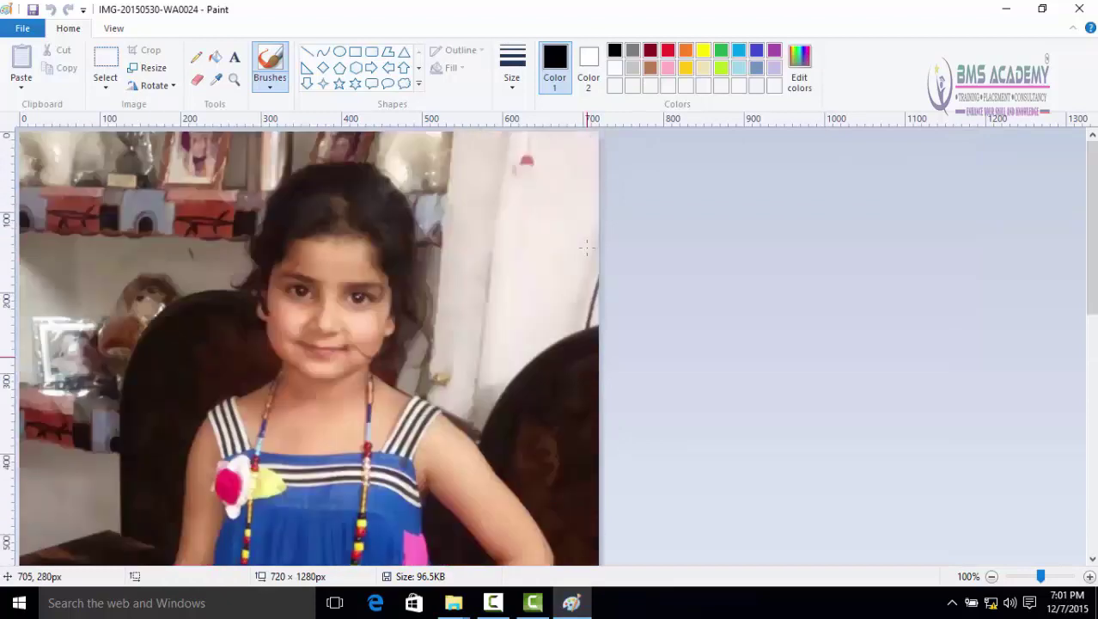
{"action": "left_click", "coordinate": [1079, 9]}
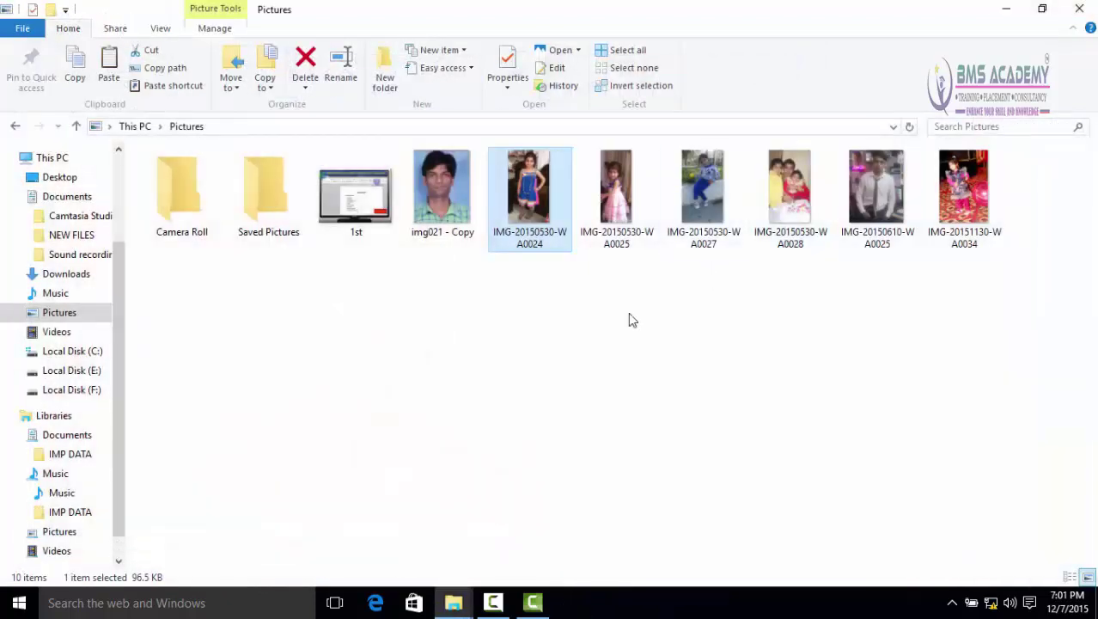
Check the history of the IMG-20150530-WA0024 picture and clear the selection
{"action": "left_click", "coordinate": [563, 85]}
{"action": "left_click", "coordinate": [588, 350]}
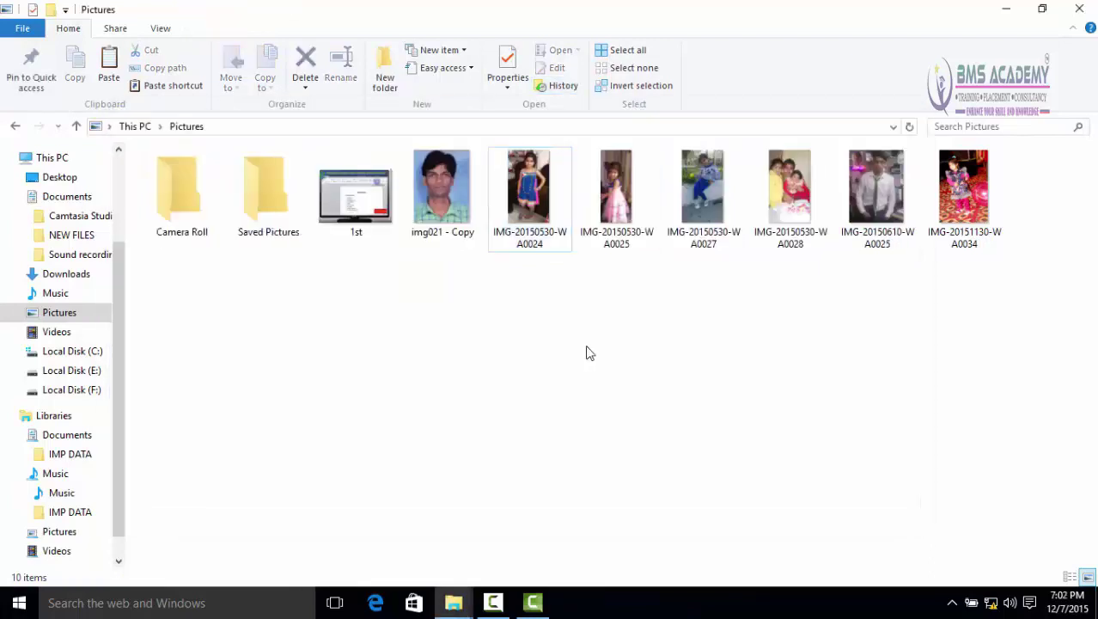
Go to Local Disk (E:), select all its items and clear the selection
{"action": "left_click", "coordinate": [91, 370]}
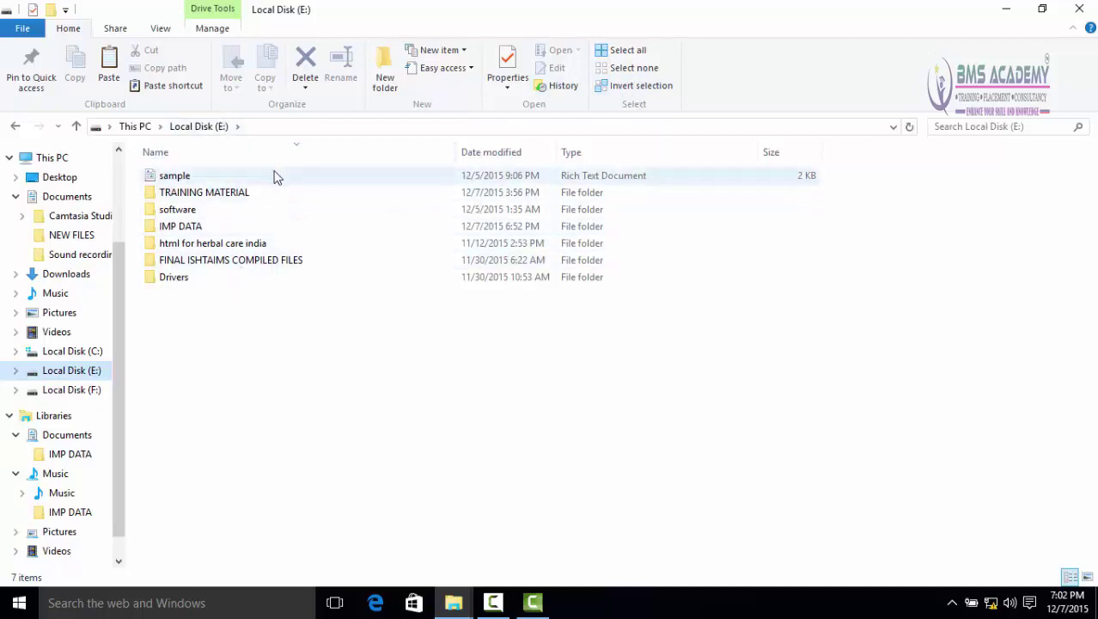
{"action": "left_click", "coordinate": [638, 52]}
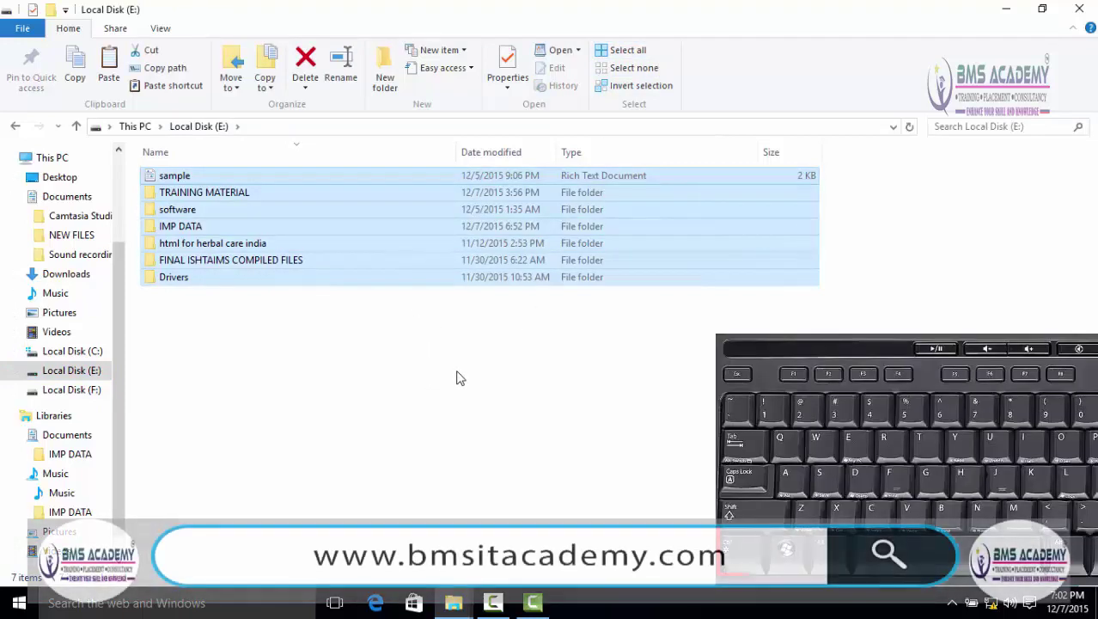
{"action": "left_click", "coordinate": [457, 378]}
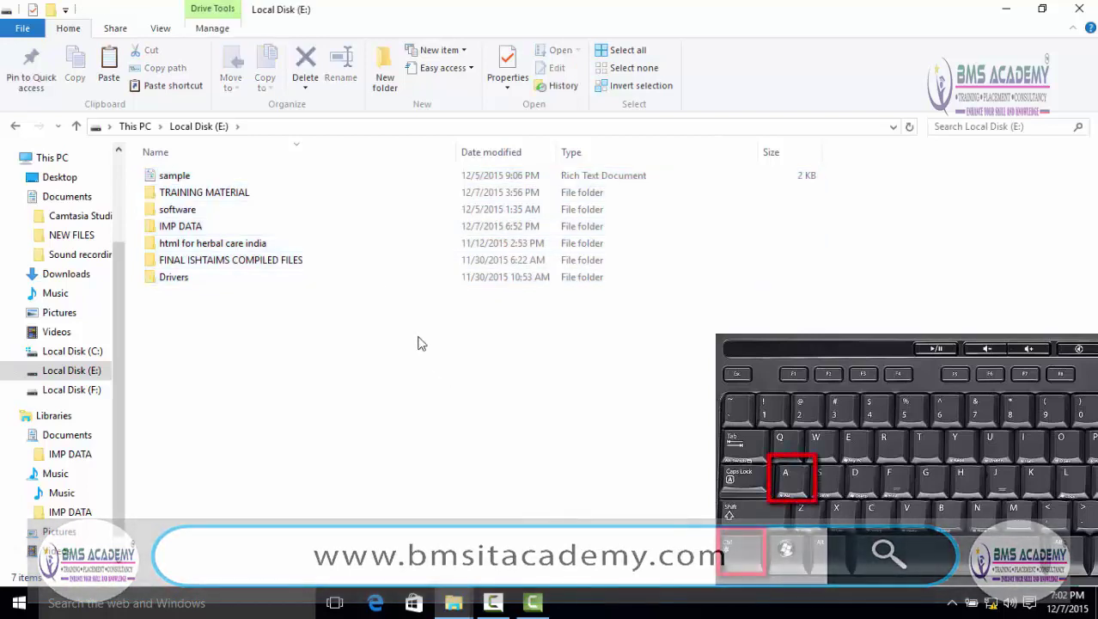
Select the html for herbal care india, software and Drivers folders together, and clear the selection
{"action": "left_click", "coordinate": [262, 245]}
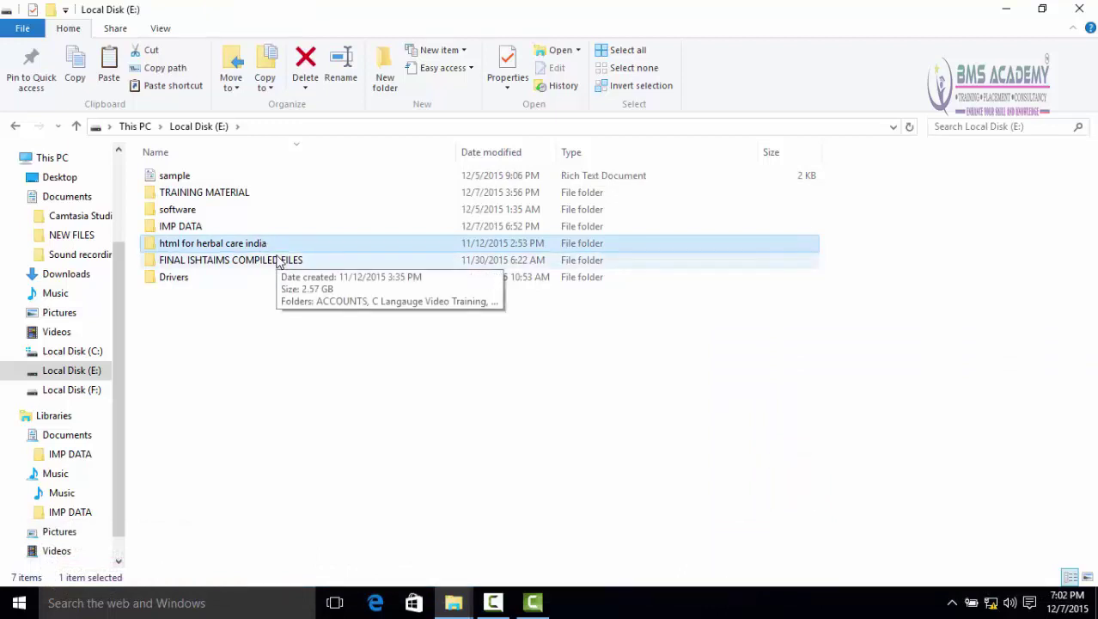
{"action": "left_click", "coordinate": [176, 210], "text": "ctrl"}
{"action": "left_click", "coordinate": [179, 281], "text": "ctrl"}
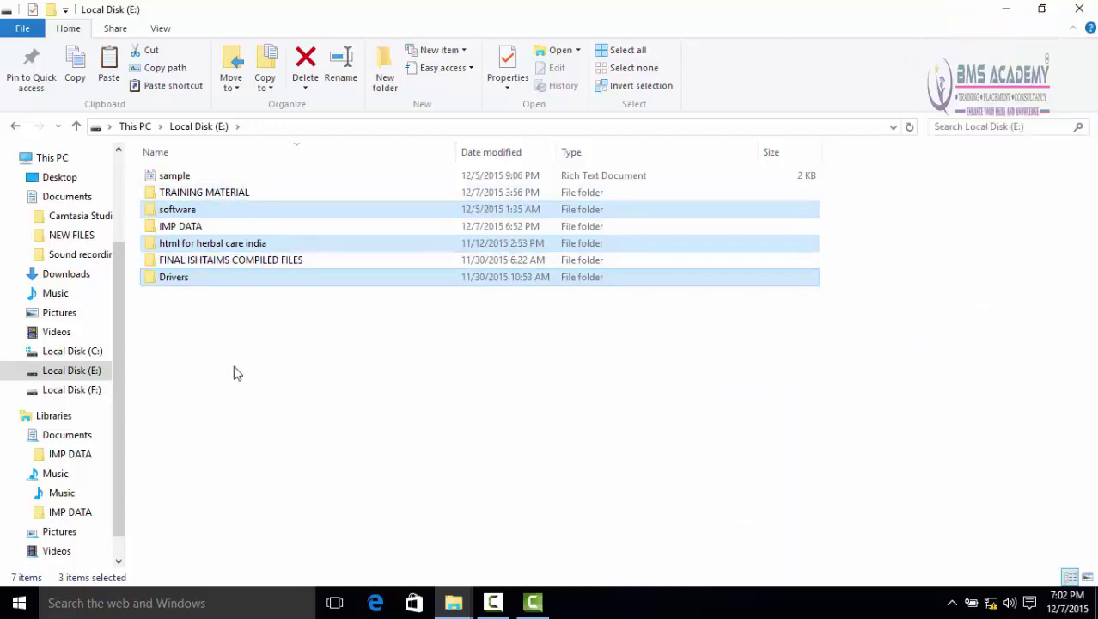
{"action": "left_click", "coordinate": [240, 367]}
Sweep a selection box over all items on Local Disk (E:) twice, clearing the selection each time
{"action": "left_click_drag", "start_coordinate": [225, 378], "coordinate": [219, 144]}
{"action": "left_click", "coordinate": [230, 368]}
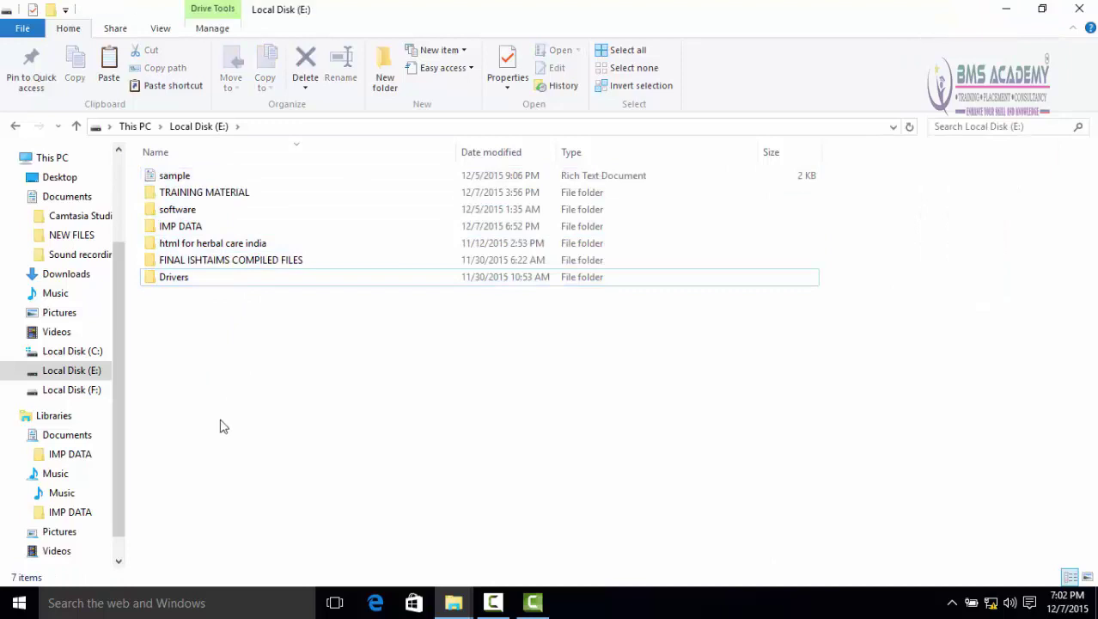
{"action": "left_click_drag", "start_coordinate": [221, 421], "coordinate": [228, 147]}
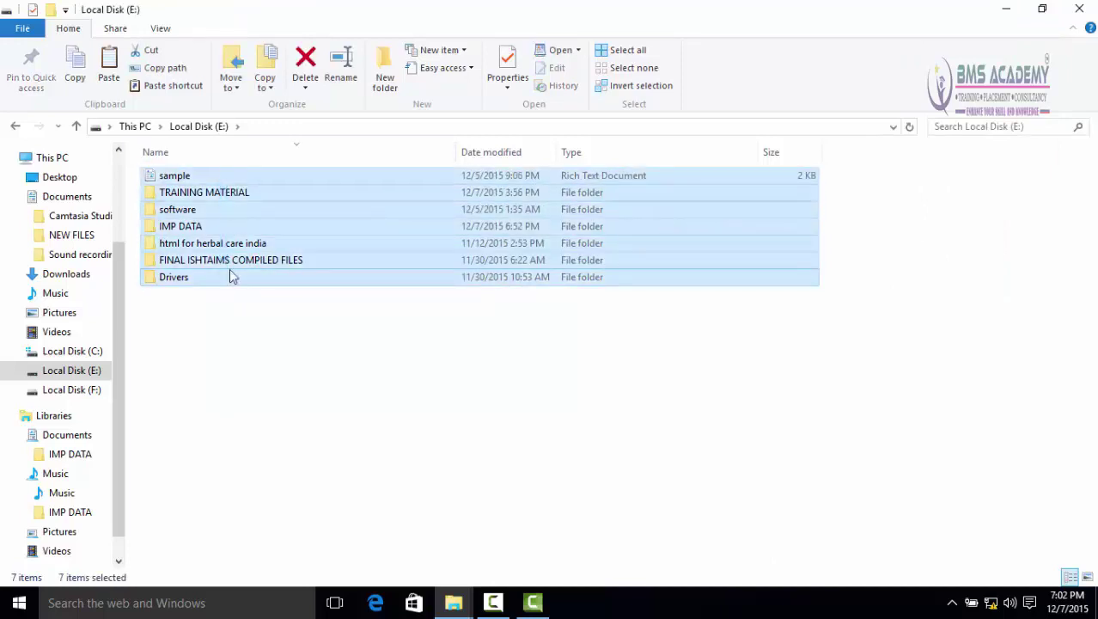
{"action": "left_click", "coordinate": [246, 361]}
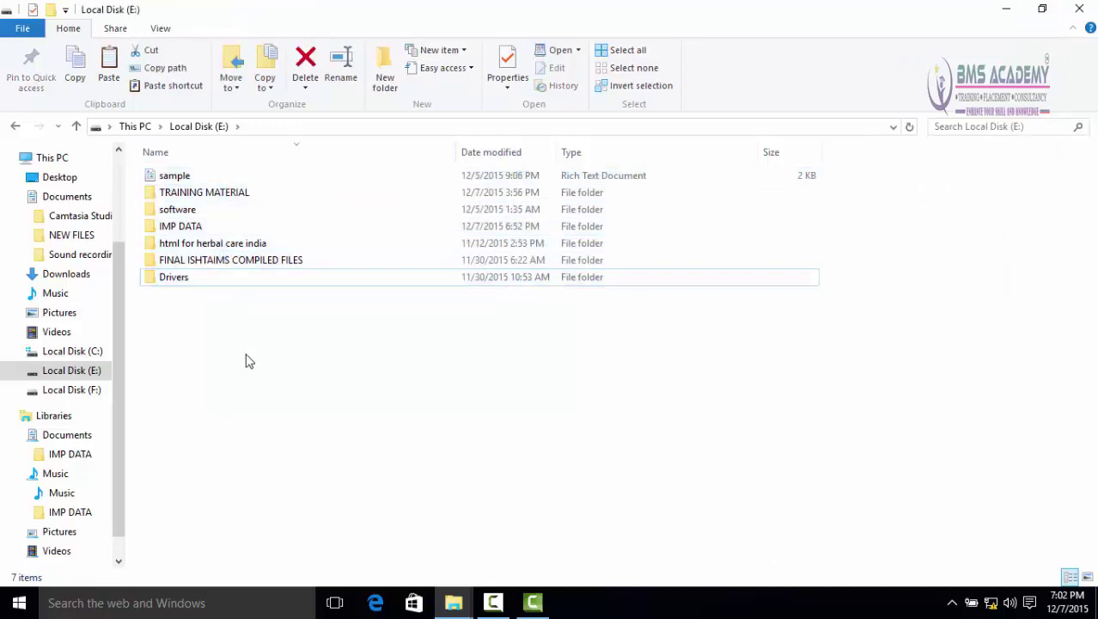
Select only the IMP DATA folder and invert the selection to all other items on Local Disk (E:)
{"action": "left_click", "coordinate": [218, 244]}
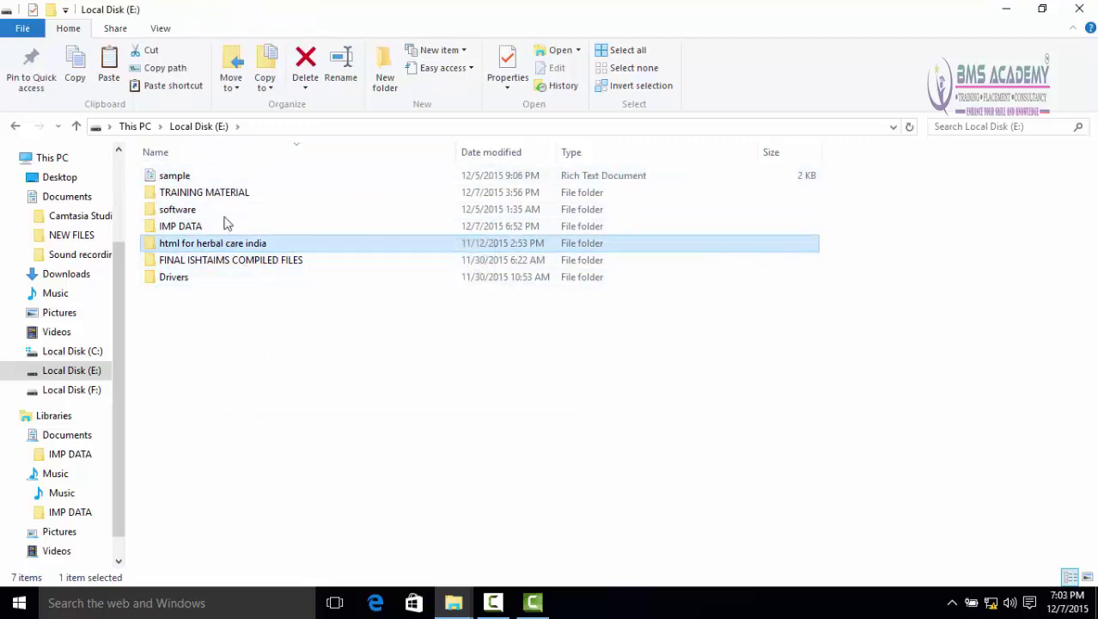
{"action": "left_click", "coordinate": [245, 352]}
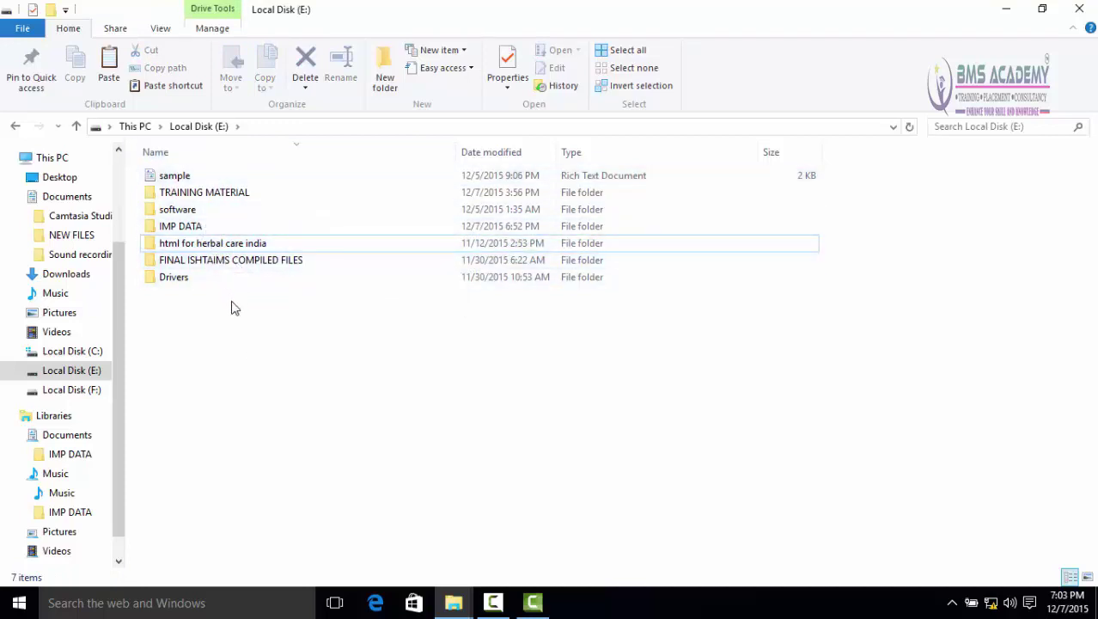
{"action": "left_click", "coordinate": [204, 230]}
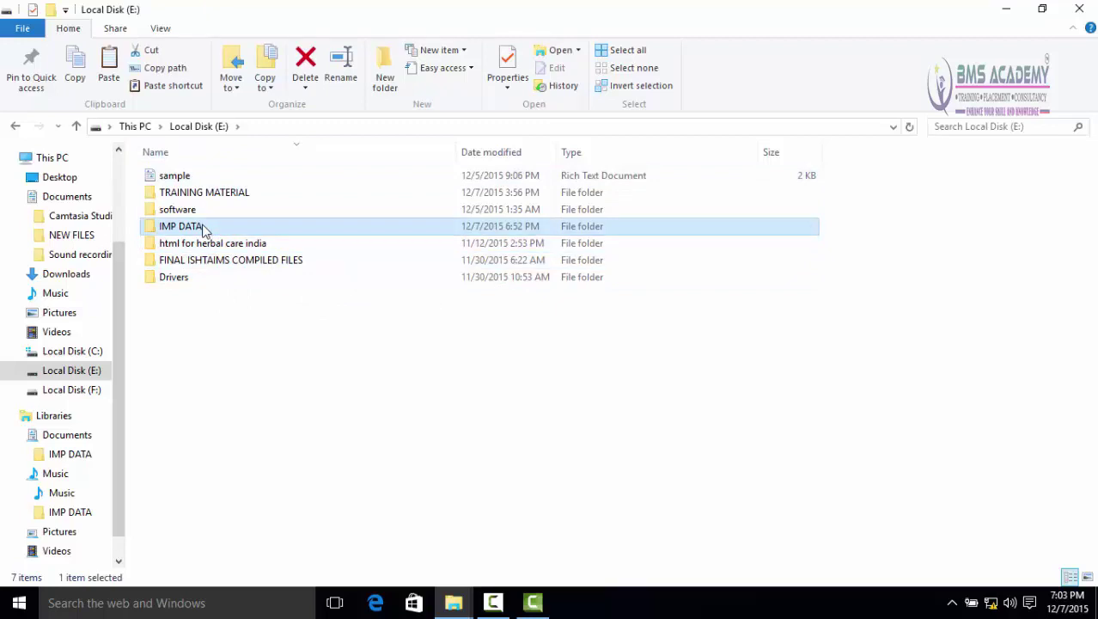
{"action": "left_click", "coordinate": [636, 86]}
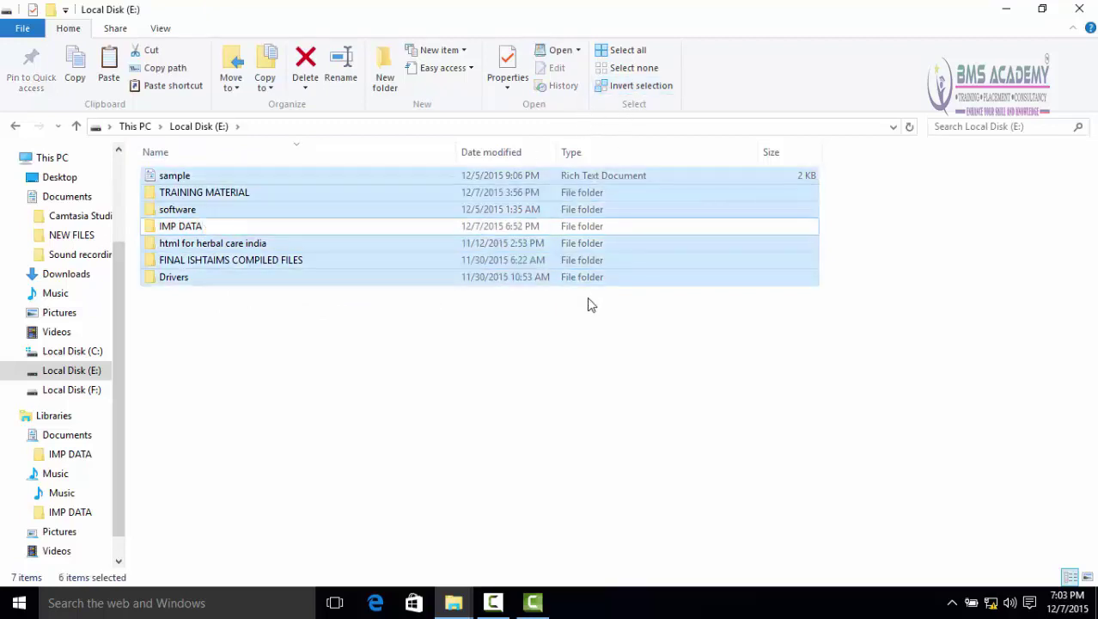